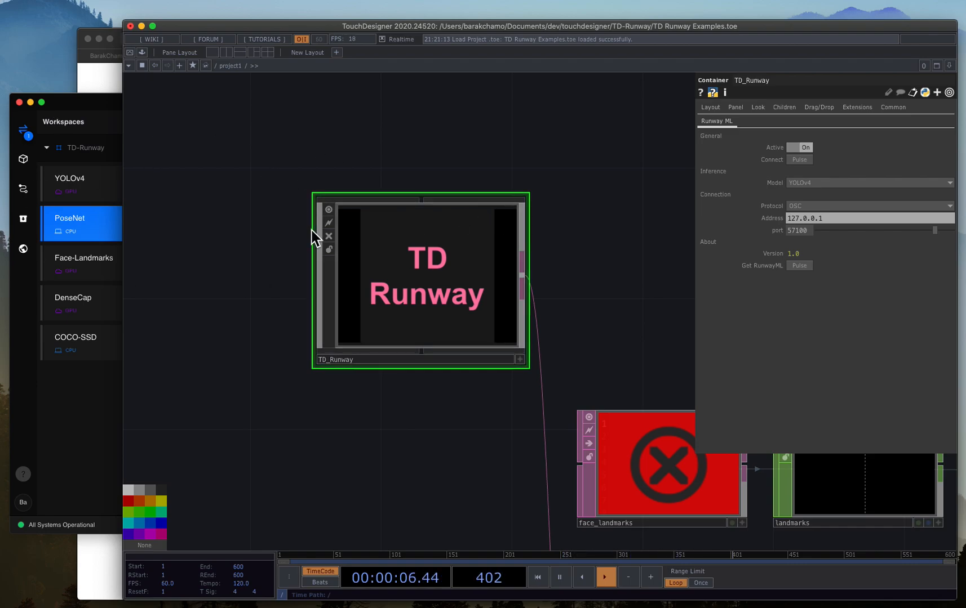
# Switch to Runway ML and browse its model catalogue from the quick actions down to the published models.
pyautogui.click(23, 164)
pyautogui.click(22, 162)
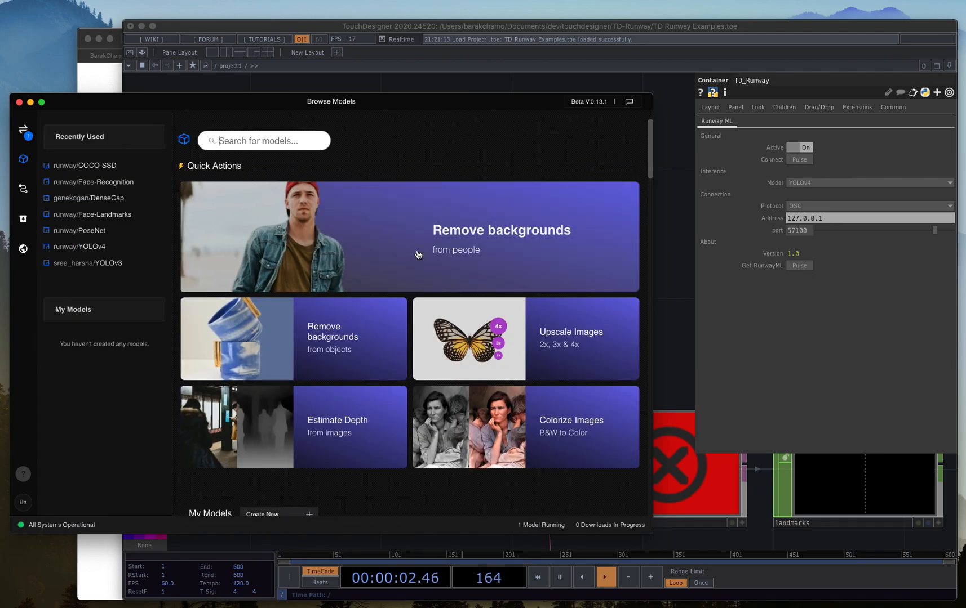
pyautogui.moveTo(649, 137); pyautogui.dragTo(649, 168)
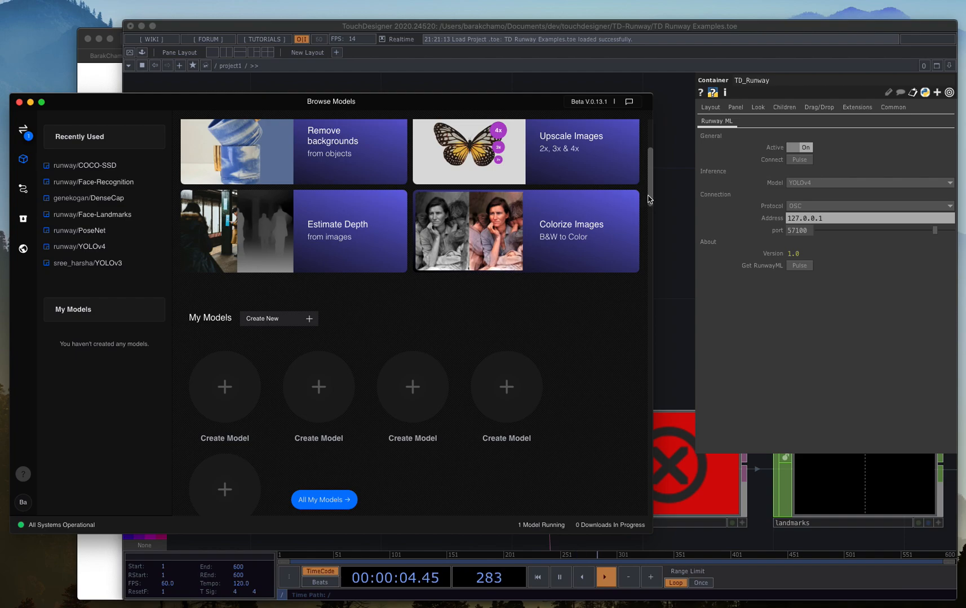
pyautogui.moveTo(649, 199); pyautogui.dragTo(639, 350)
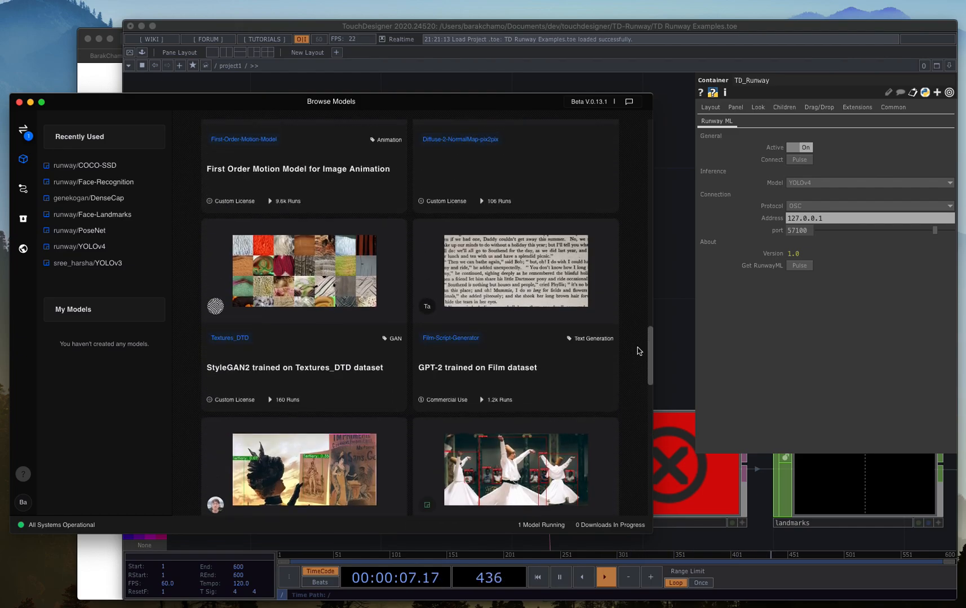
# Switch to the browser and review the TD-Runway repository's files and README, including its highlights and supported models.
pyautogui.click(94, 83)
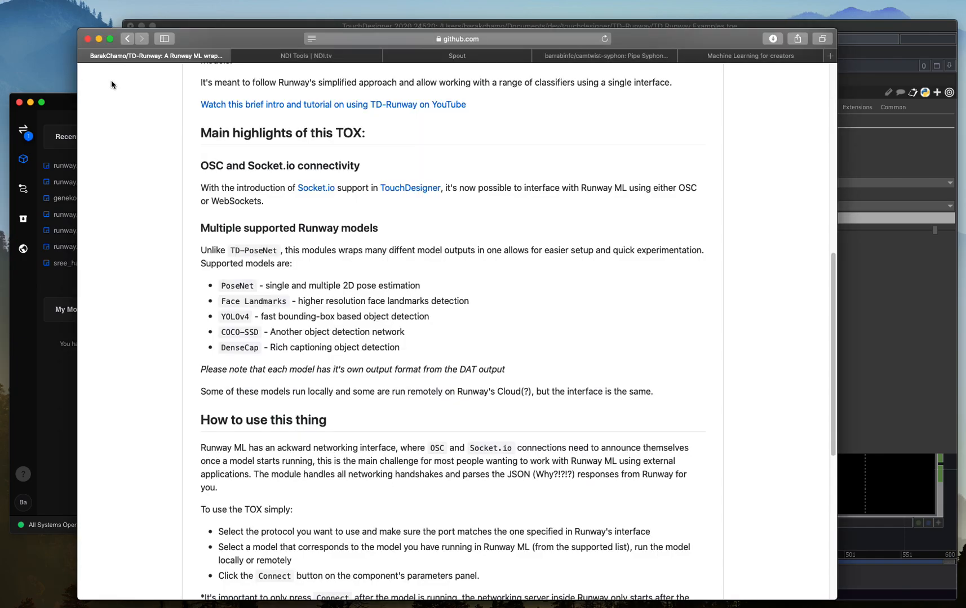
pyautogui.scroll(-5, 308, 161)
pyautogui.scroll(10, 308, 161)
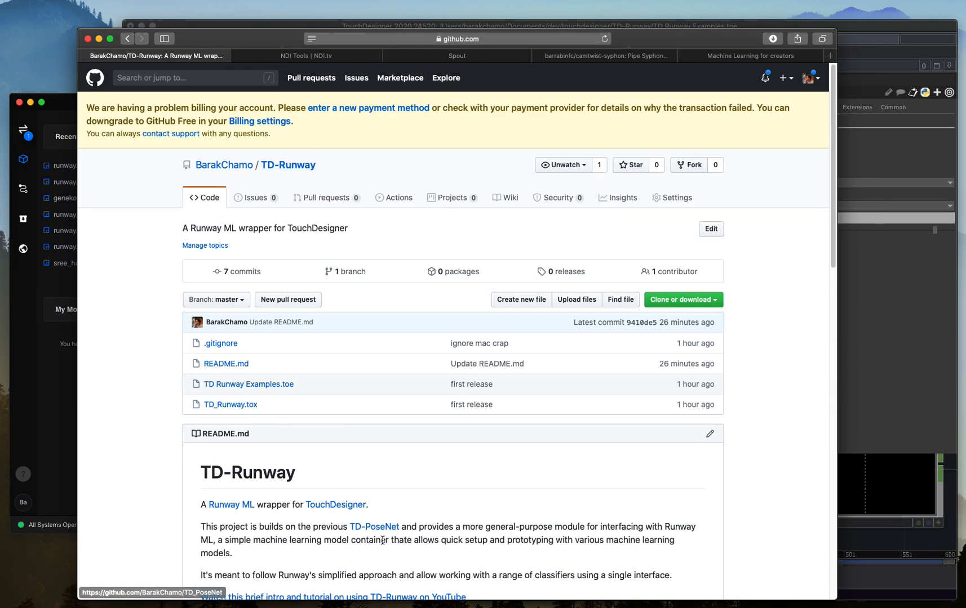
pyautogui.scroll(-6, 394, 507)
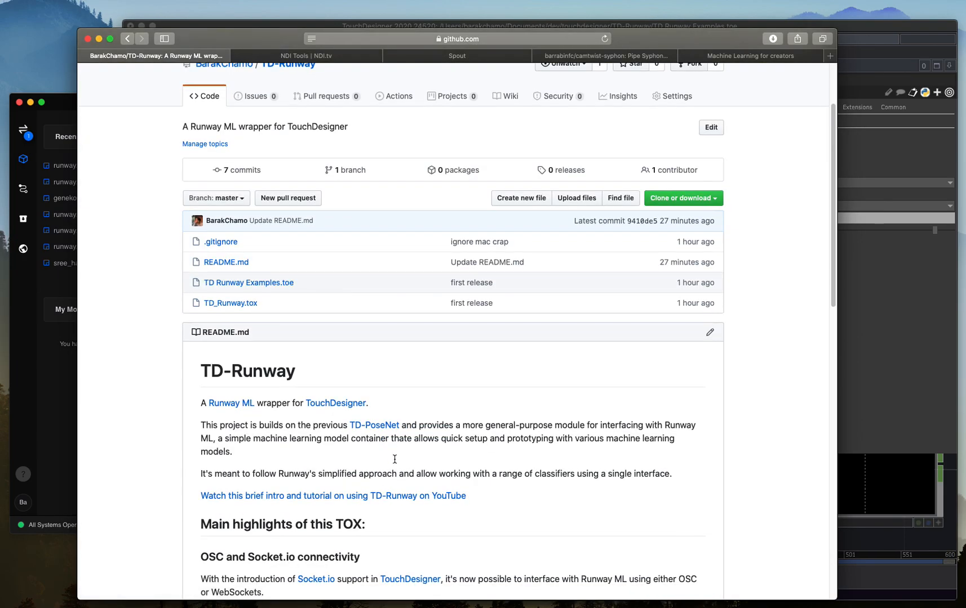
pyautogui.scroll(-1, 274, 345)
pyautogui.scroll(-1, 273, 345)
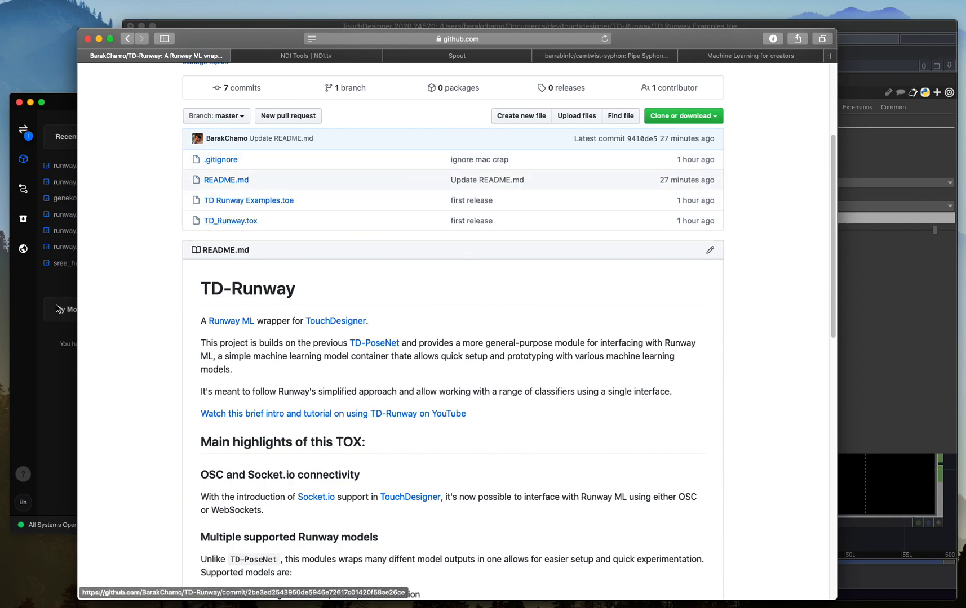
# Switch back to Runway ML, skim the model catalogue and open the TD-Runway workspace.
pyautogui.click(47, 402)
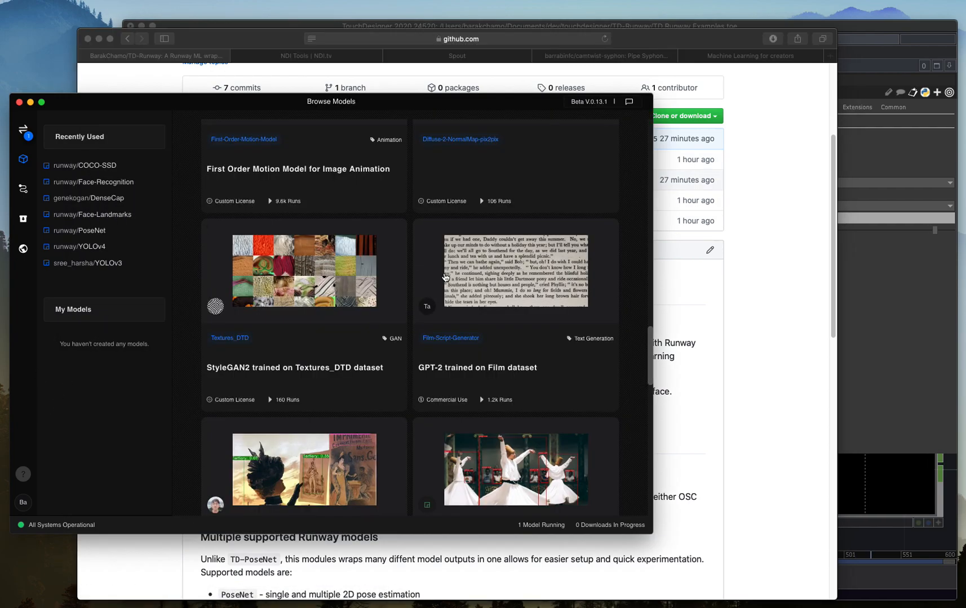
pyautogui.scroll(10, 505, 293)
pyautogui.scroll(-12, 563, 301)
pyautogui.scroll(-3, 563, 301)
pyautogui.scroll(15, 610, 328)
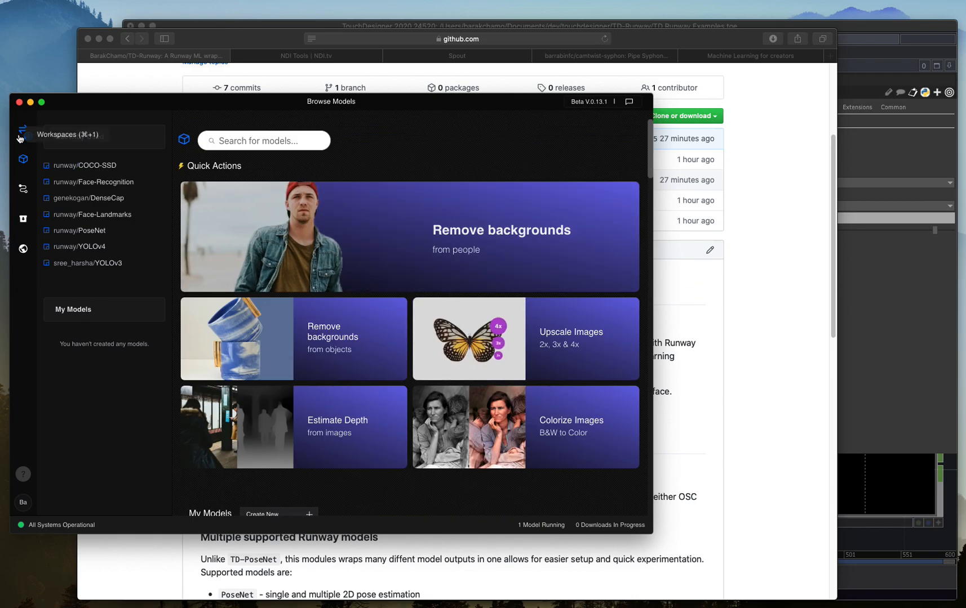
pyautogui.press('super+1')
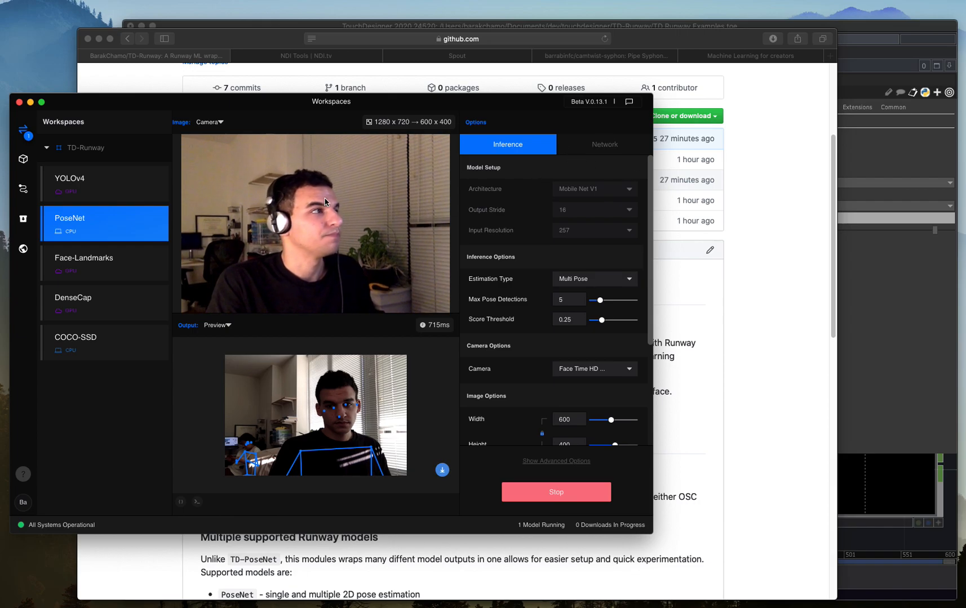
# Switch to the browser and look over the TD-Runway repository's file list with the example project and TOX file.
pyautogui.click(772, 226)
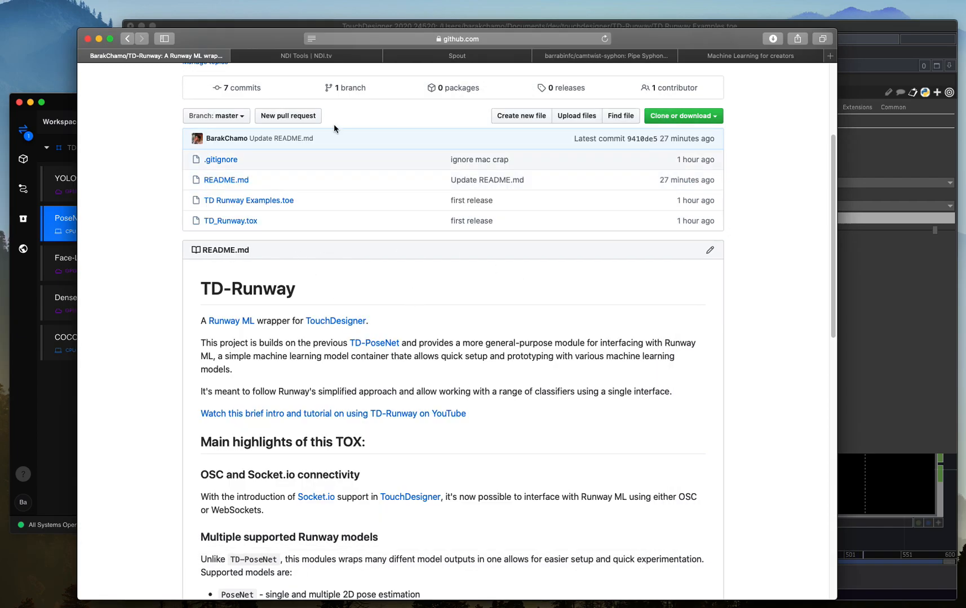
pyautogui.scroll(-5, 366, 192)
pyautogui.scroll(4, 395, 253)
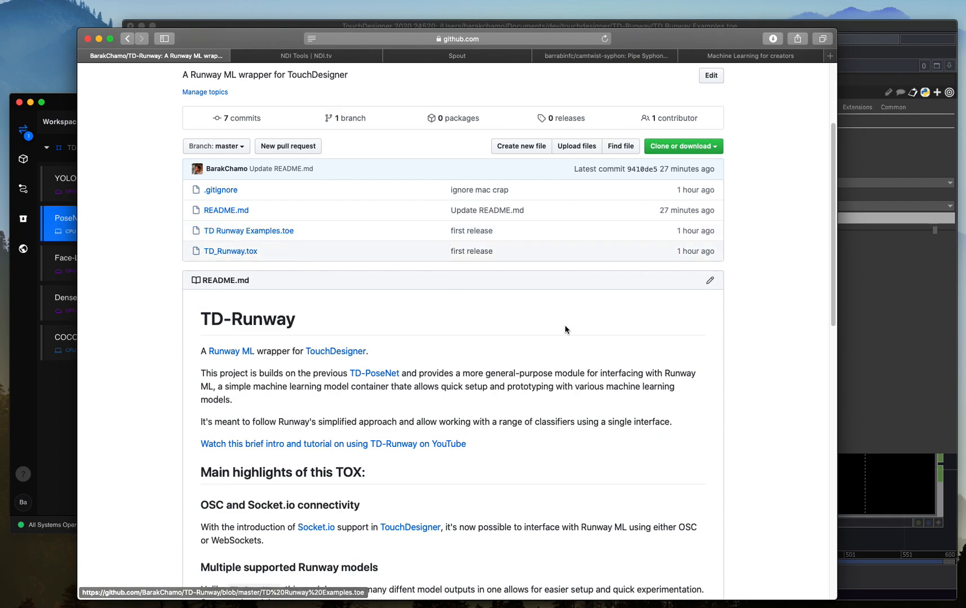
# Switch to TouchDesigner and examine the example network surrounding the TD_Runway component.
pyautogui.click(892, 555)
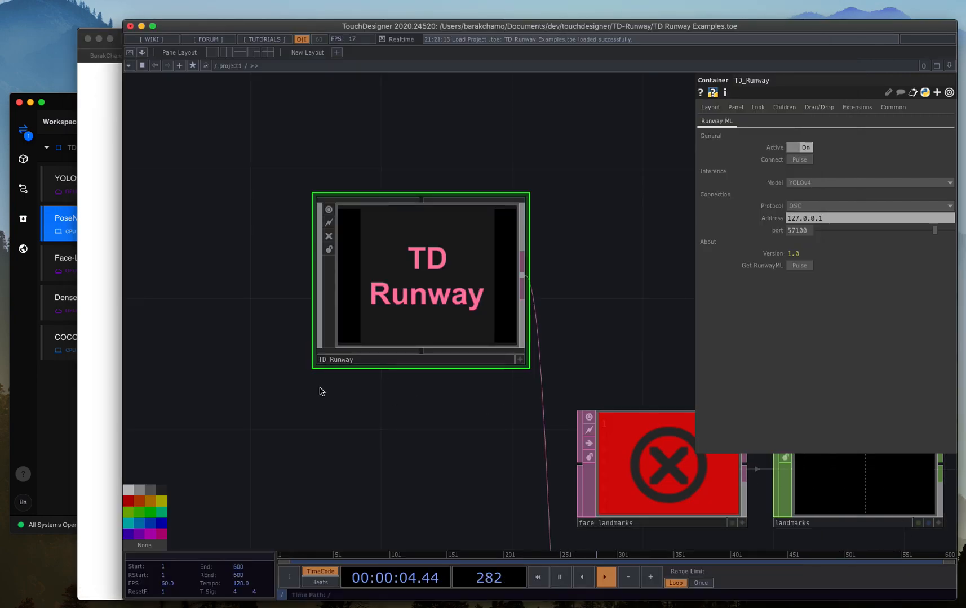
pyautogui.scroll(3, 386, 386)
pyautogui.scroll(-5, 386, 386)
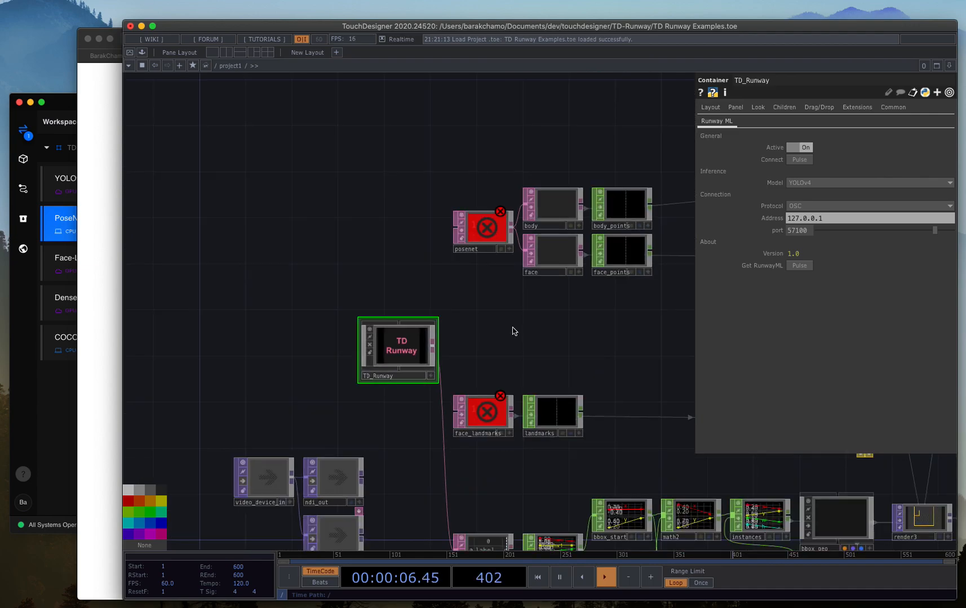
pyautogui.moveTo(536, 344); pyautogui.dragTo(483, 321)
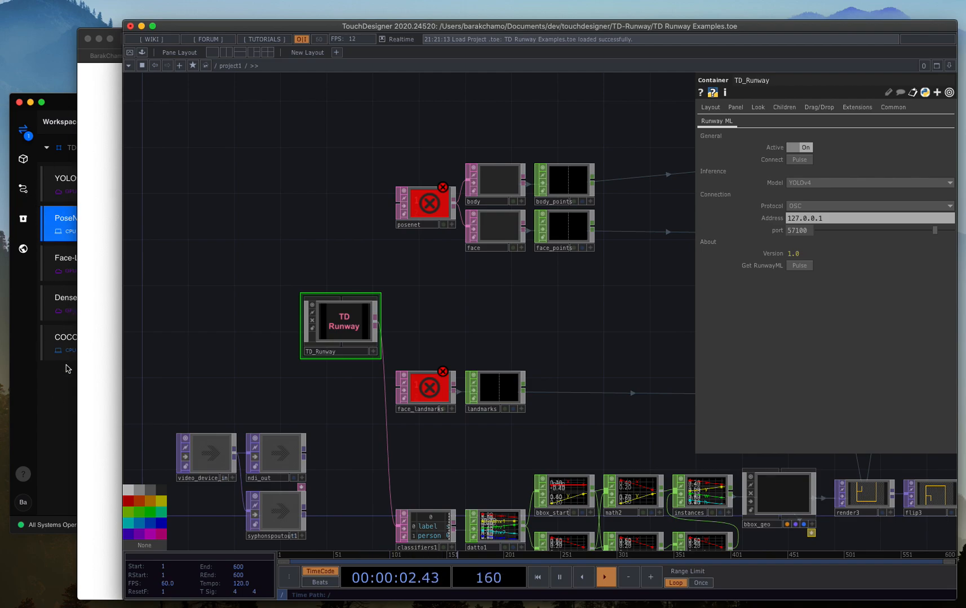
# Inspect PoseNet's network settings in Runway ML, and TD_Runway's available protocols and models in TouchDesigner.
pyautogui.click(68, 386)
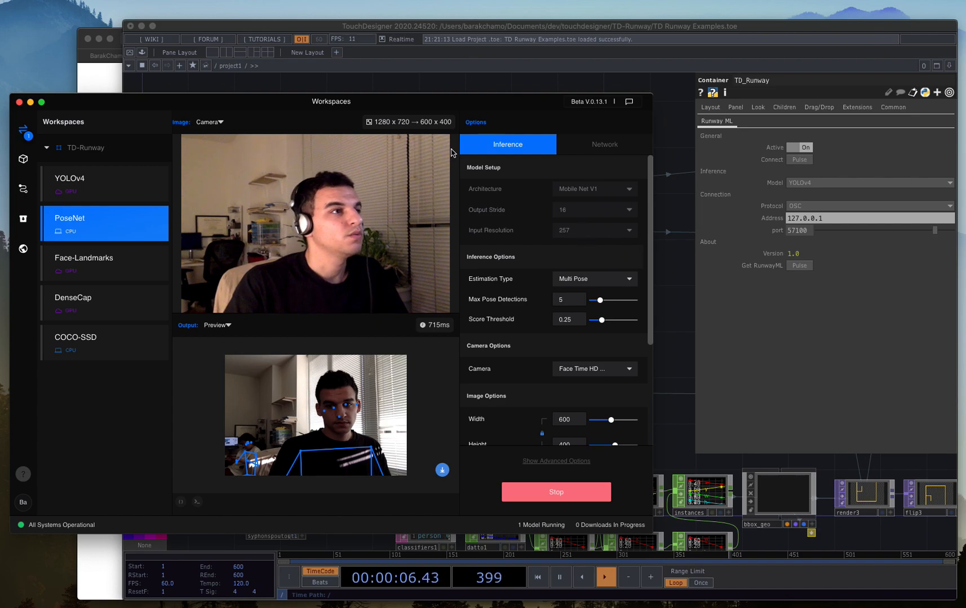
pyautogui.click(595, 156)
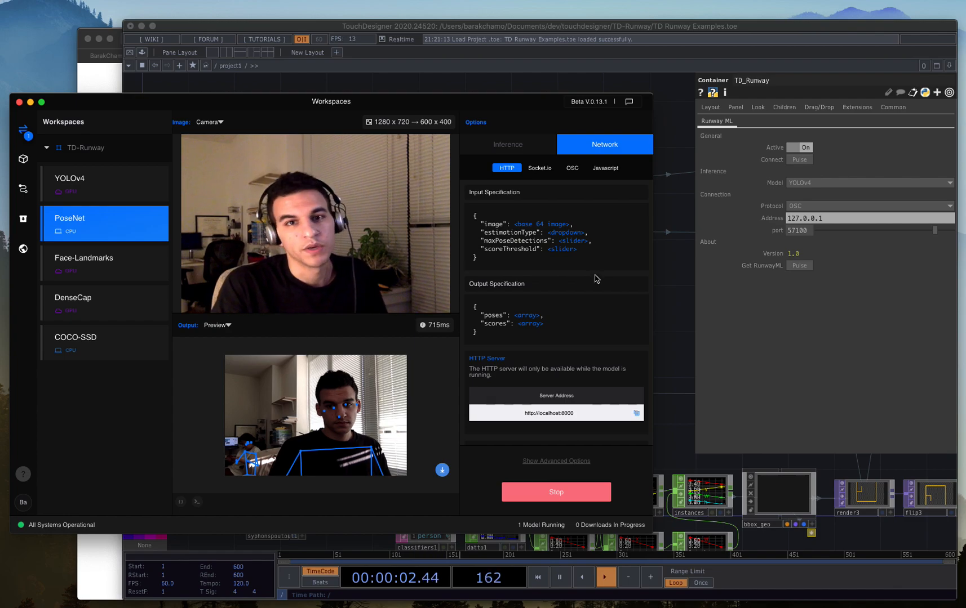
pyautogui.click(682, 296)
pyautogui.click(817, 207)
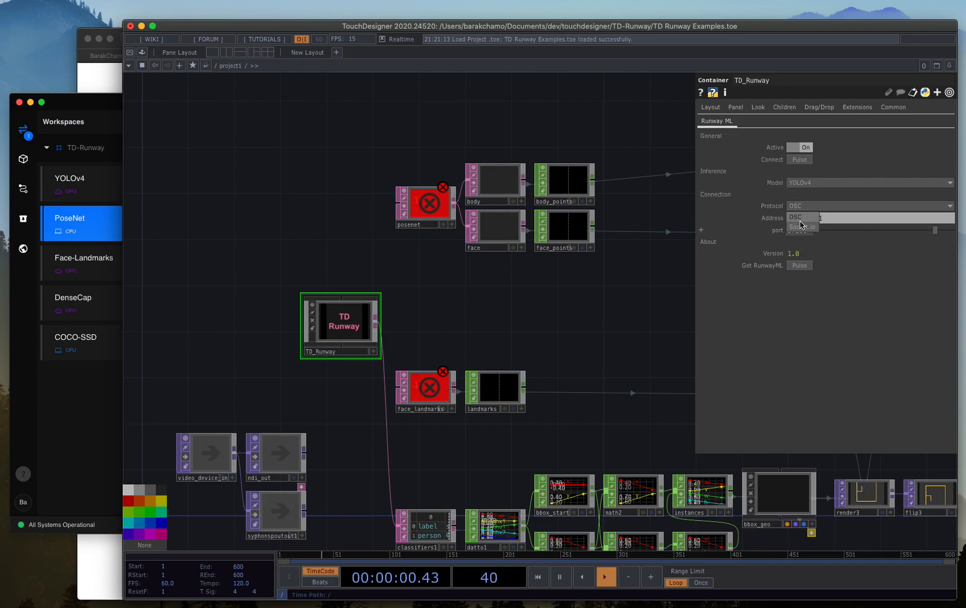
pyautogui.click(833, 190)
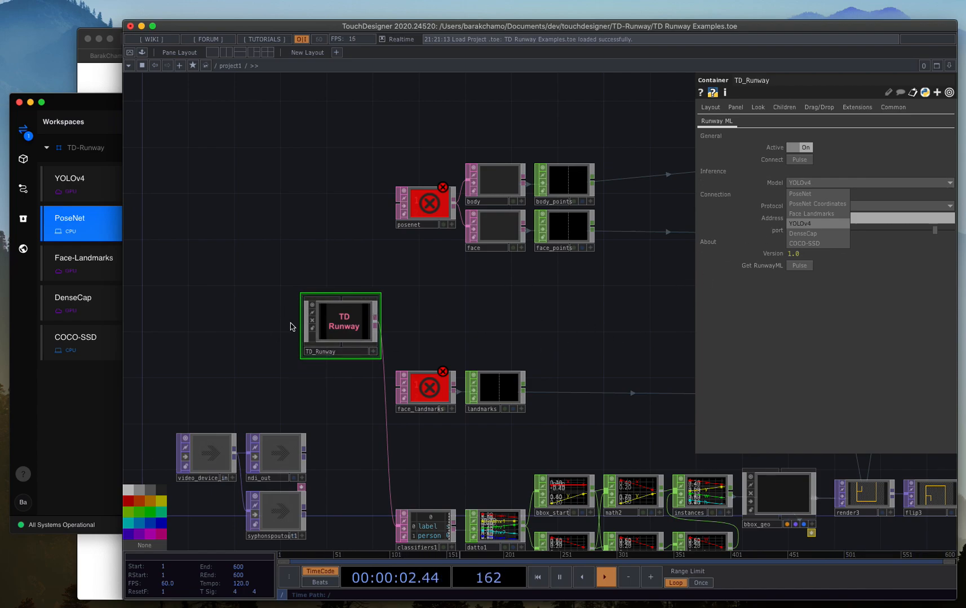
pyautogui.click(467, 327)
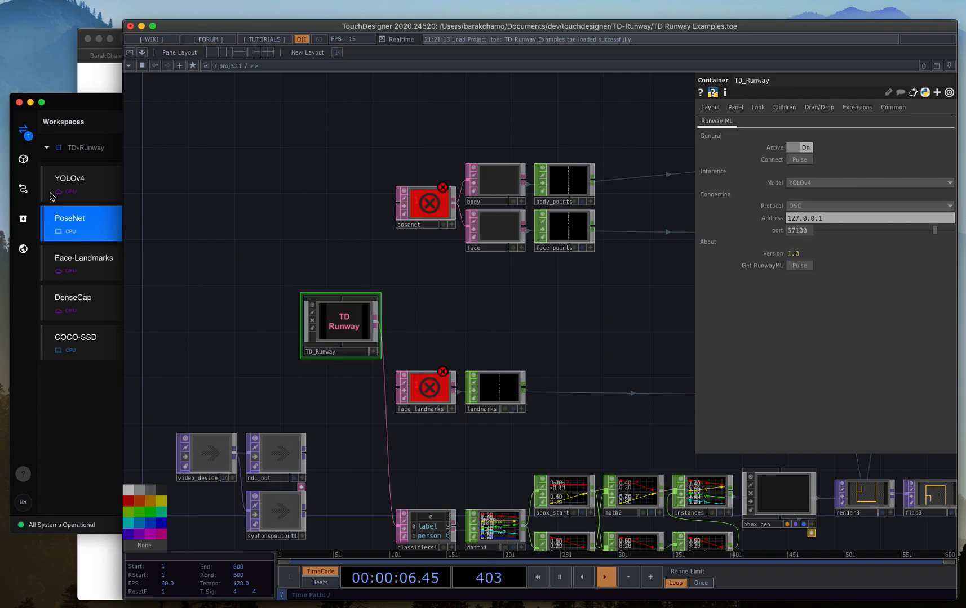
# Switch to Runway ML and search the model catalogue for "posenet".
pyautogui.click(70, 410)
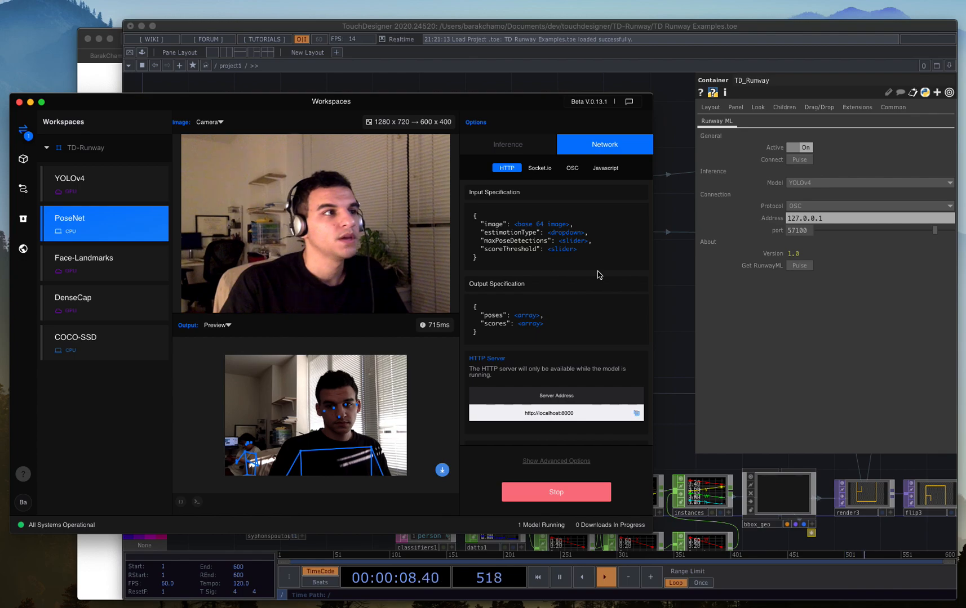
pyautogui.click(24, 160)
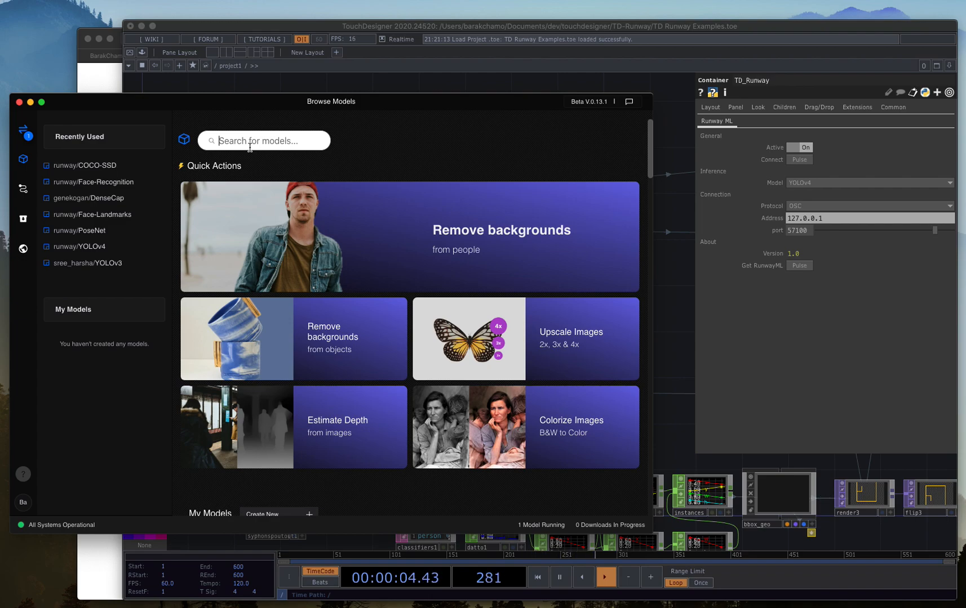
pyautogui.write('posenet')
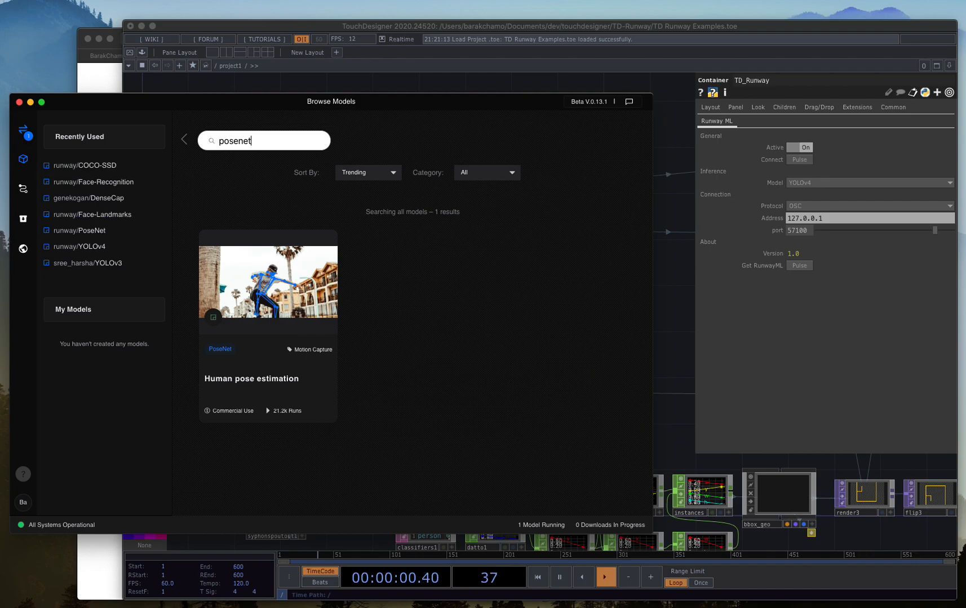
pyautogui.moveTo(267, 328)
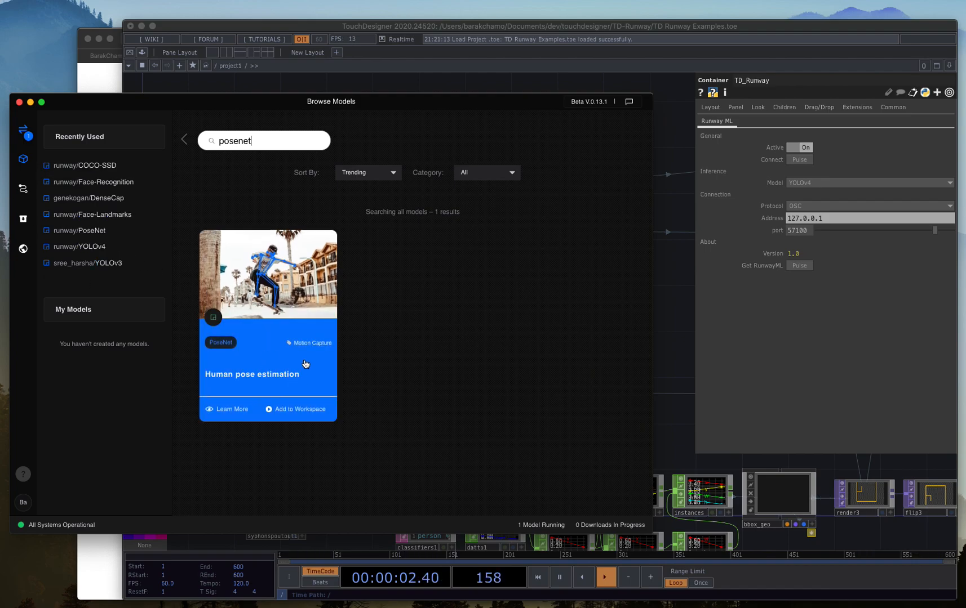
# Return to the TD-Runway workspace, stop the PoseNet model and run it again.
pyautogui.click(17, 134)
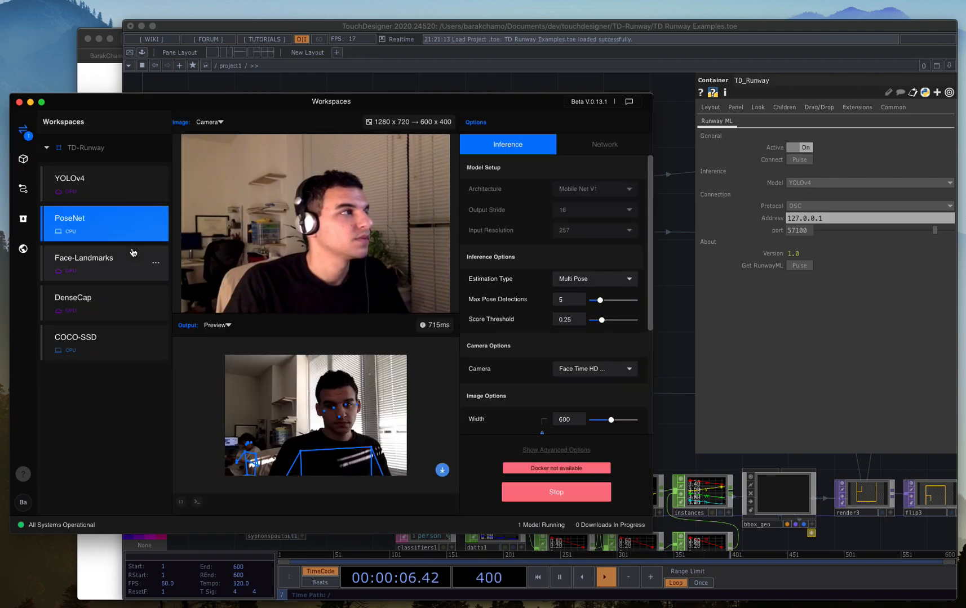
pyautogui.click(570, 498)
pyautogui.click(570, 503)
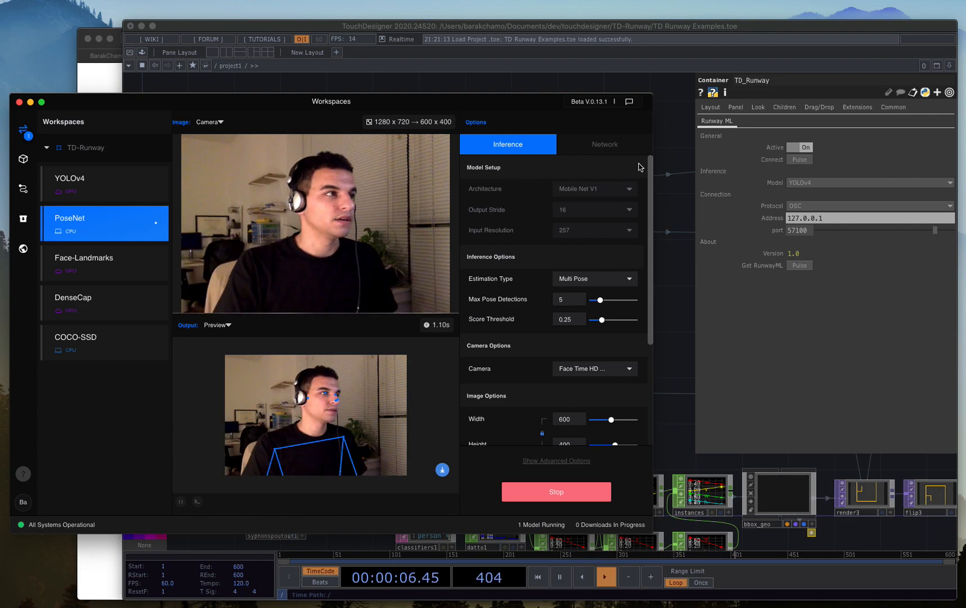
# Check PoseNet's OSC and Socket.io server addresses and ports in its network settings.
pyautogui.click(624, 150)
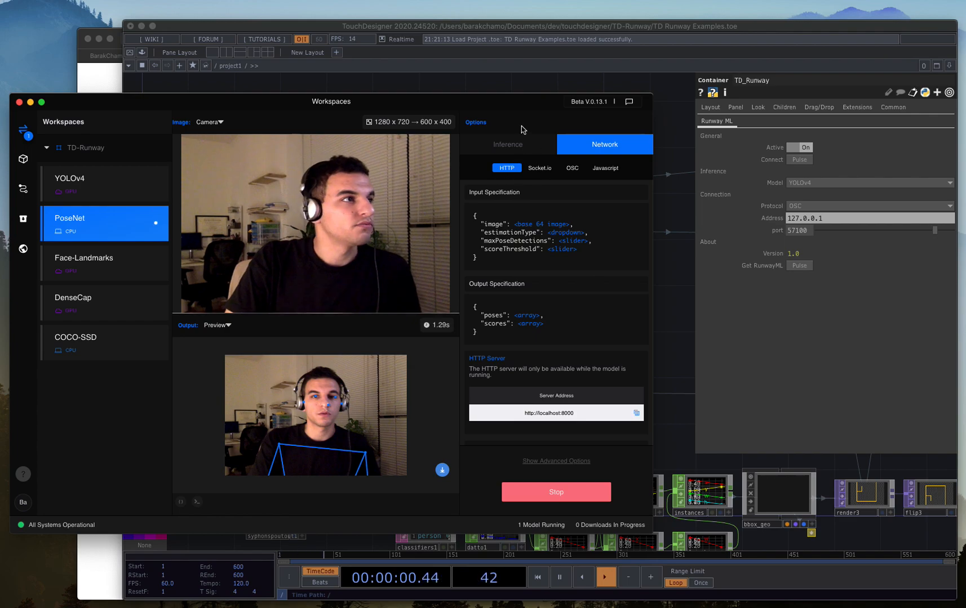
pyautogui.click(572, 168)
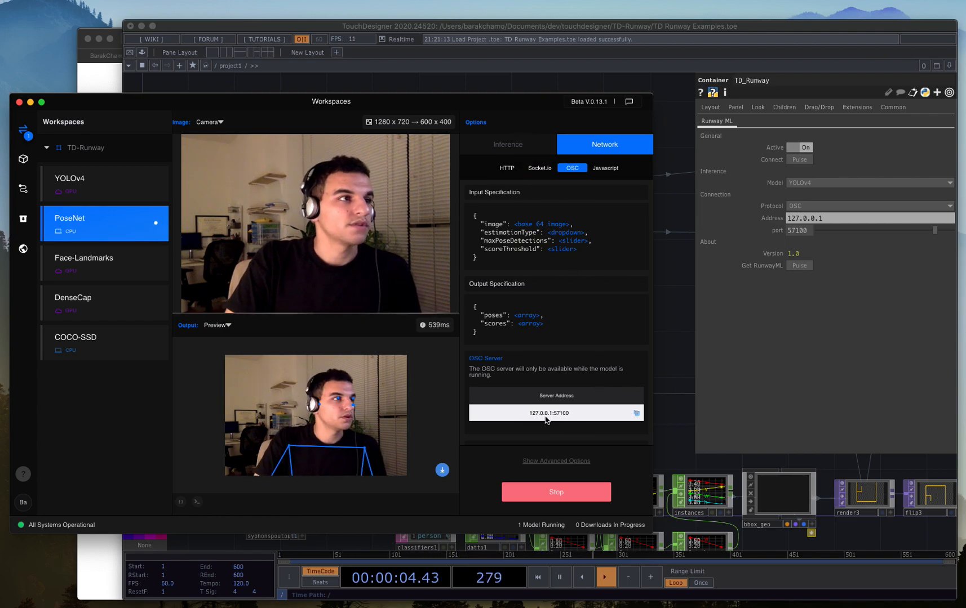
pyautogui.click(569, 416)
pyautogui.doubleClick(566, 414)
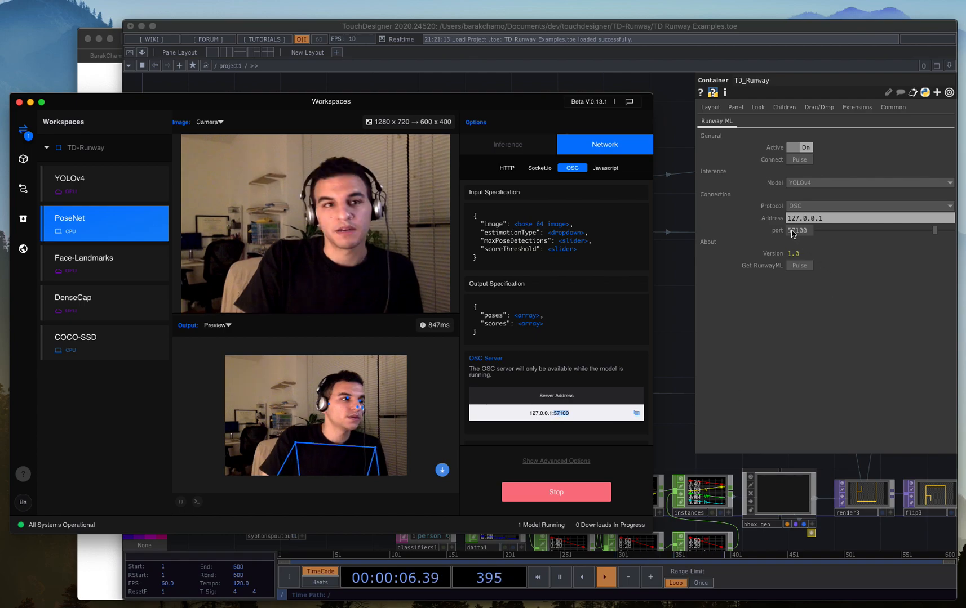
pyautogui.click(534, 169)
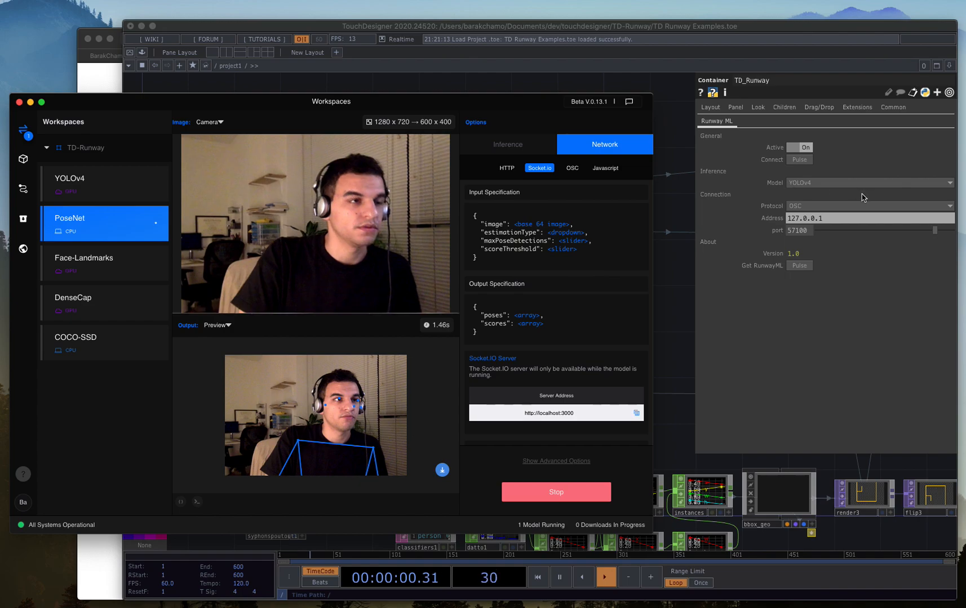
# In TouchDesigner, set TD_Runway's protocol to Socket.io and port to 3000, and connect it to the model running in Runway ML.
pyautogui.click(832, 212)
pyautogui.click(809, 230)
pyautogui.moveTo(809, 229); pyautogui.dragTo(765, 233)
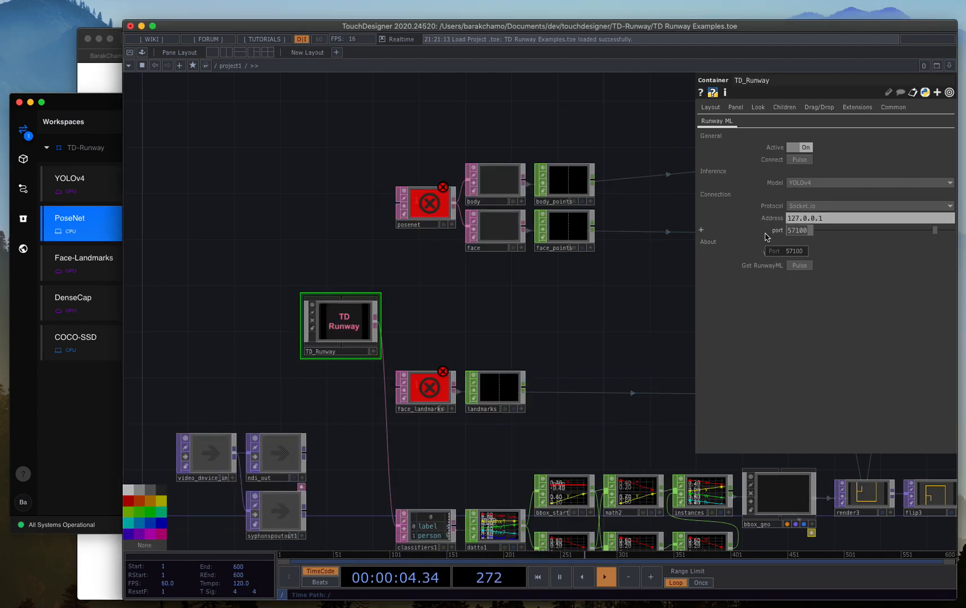
pyautogui.write('3000')
pyautogui.press('Return')
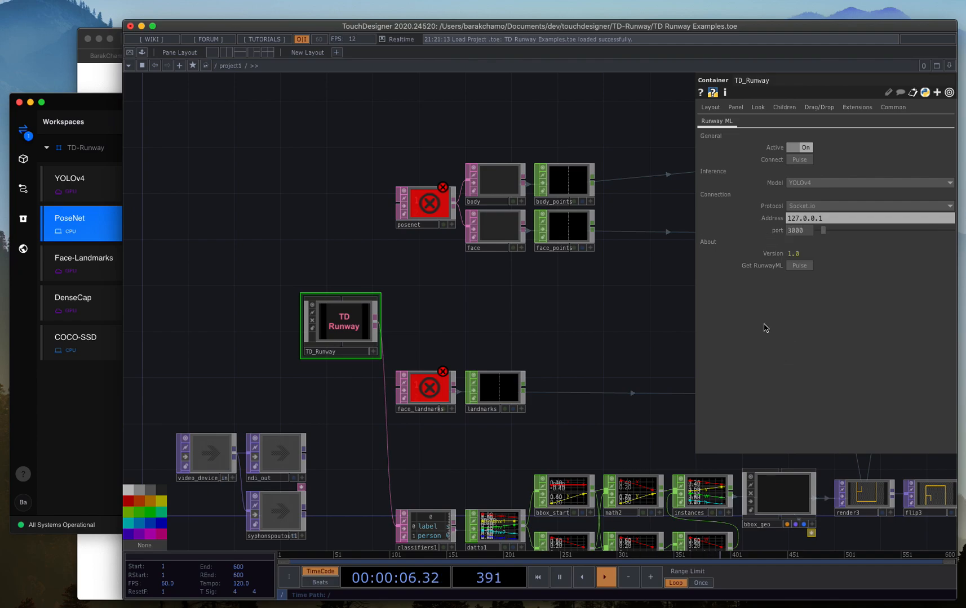
pyautogui.click(97, 409)
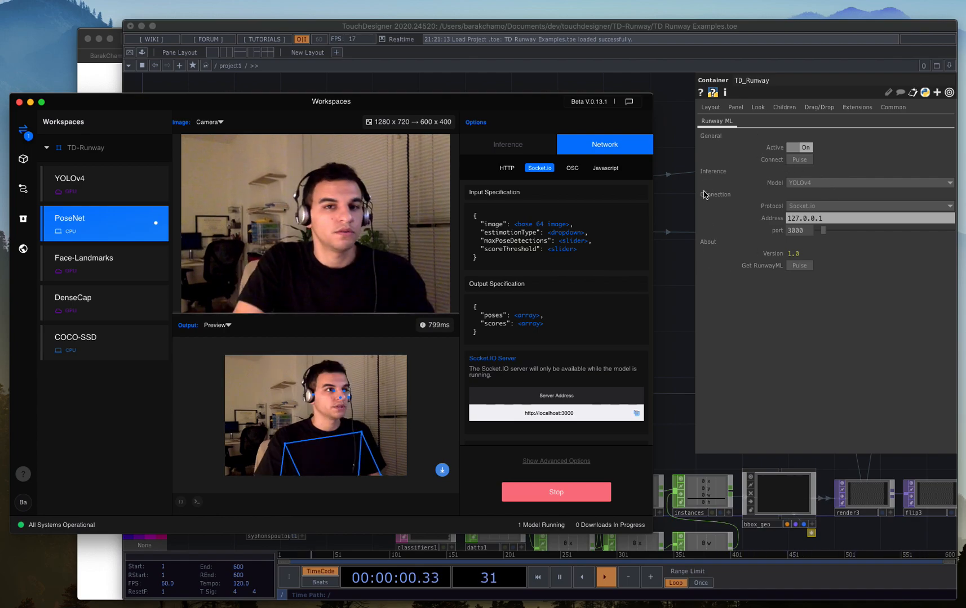
pyautogui.click(798, 160)
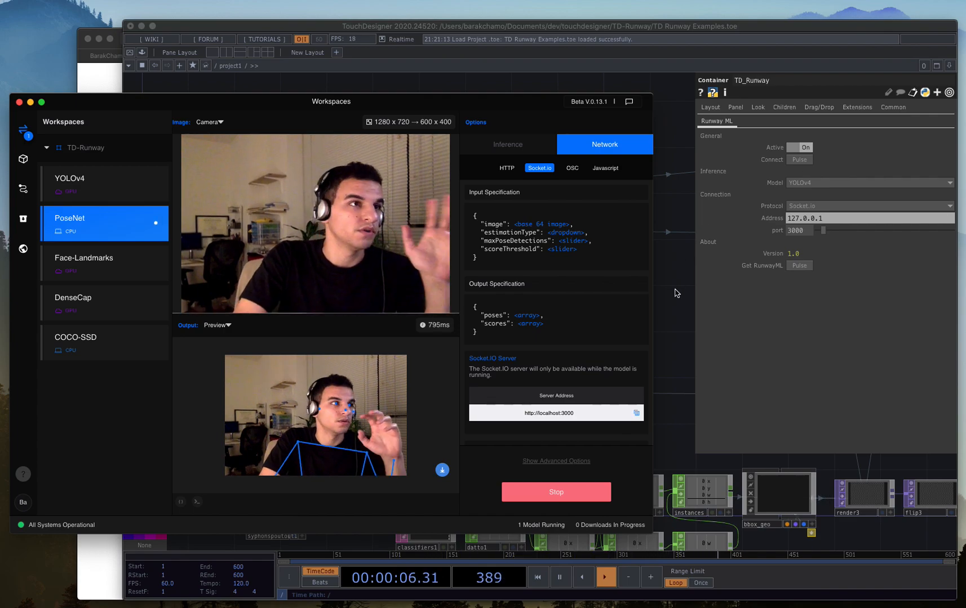
# Switch to the TouchDesigner network and wire TD_Runway's output into the posenet operator.
pyautogui.click(676, 310)
pyautogui.moveTo(574, 239); pyautogui.dragTo(572, 226)
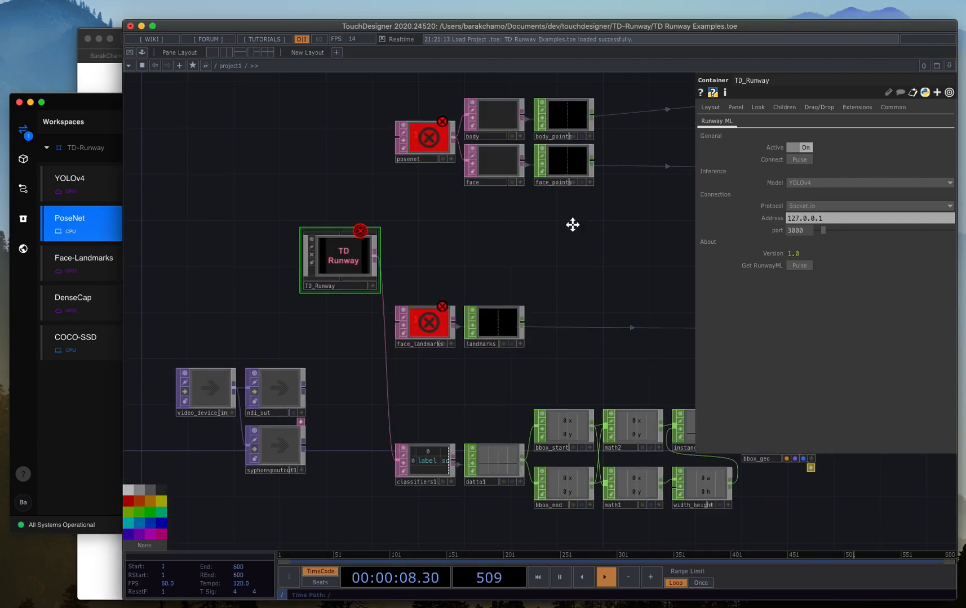
pyautogui.moveTo(445, 244); pyautogui.dragTo(442, 288)
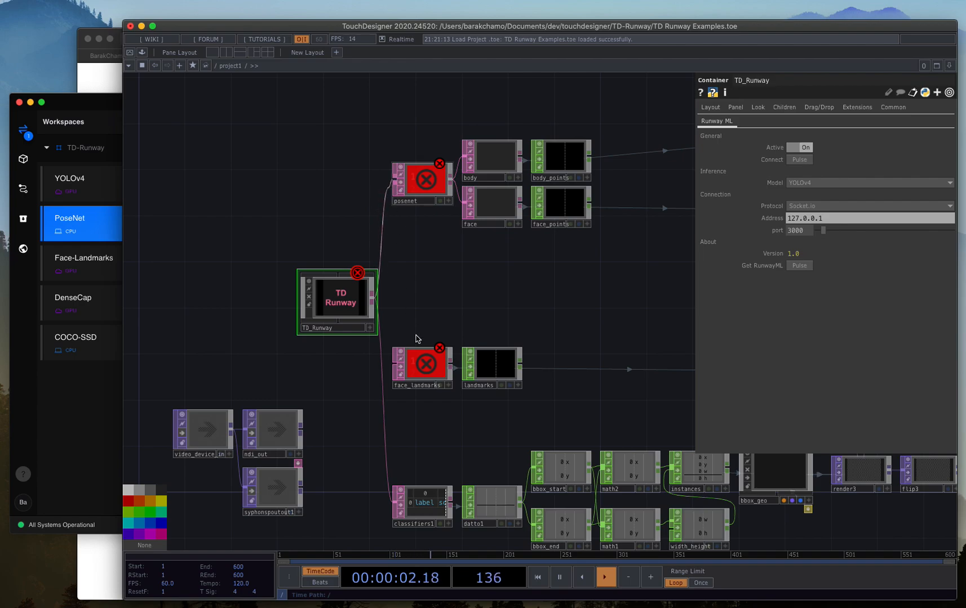
# Disconnect TD_Runway's output from classifiers1 and set TD_Runway's model to PoseNet Coordinates.
pyautogui.rightClick(381, 345)
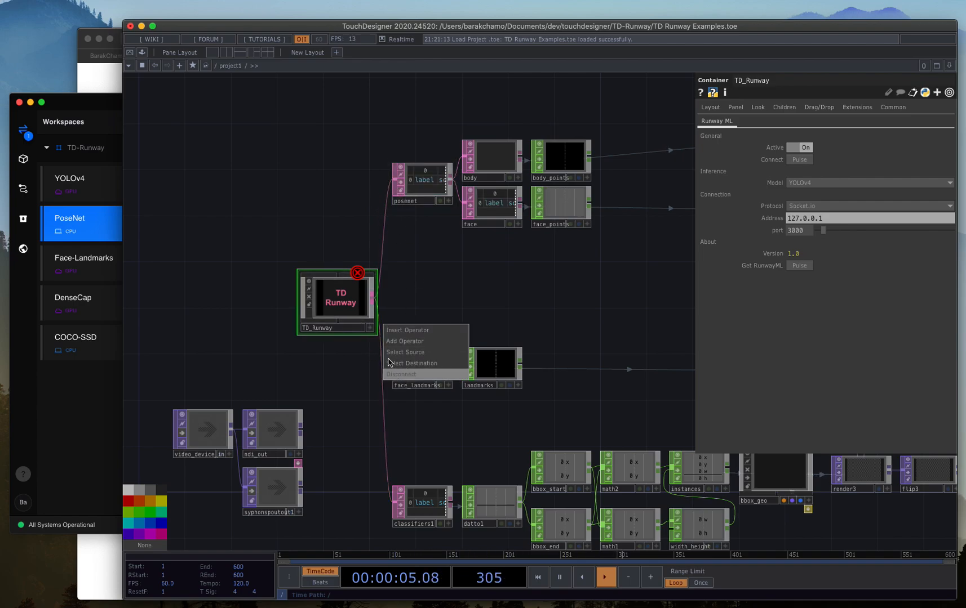
pyautogui.click(409, 375)
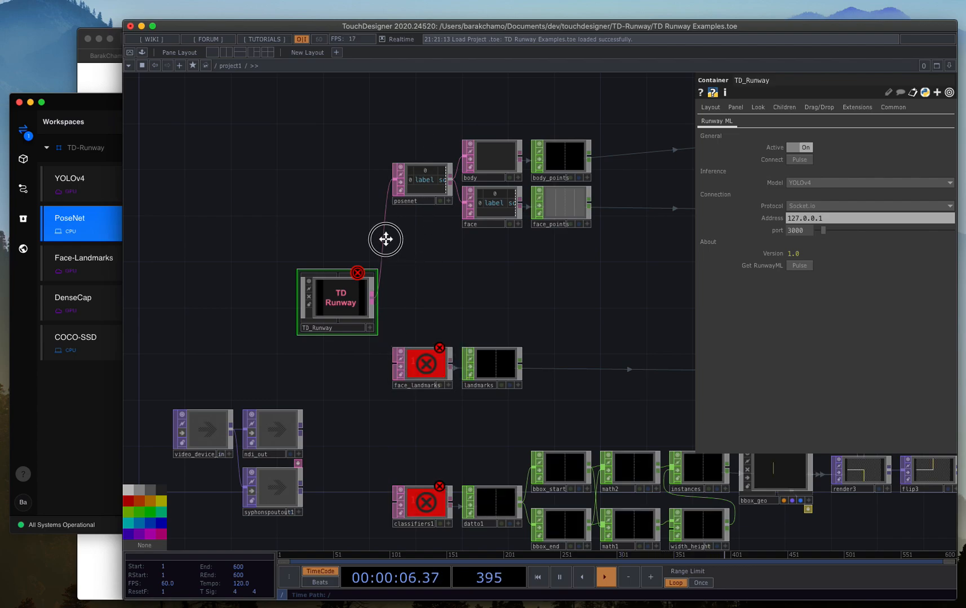
pyautogui.scroll(-3, 386, 241)
pyautogui.hscroll(3, 386, 241)
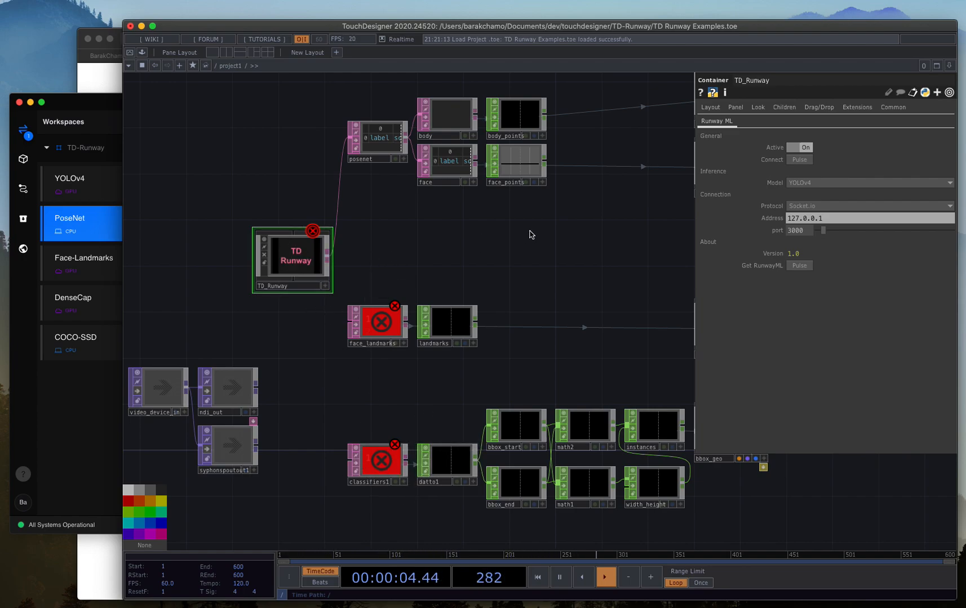
pyautogui.click(803, 184)
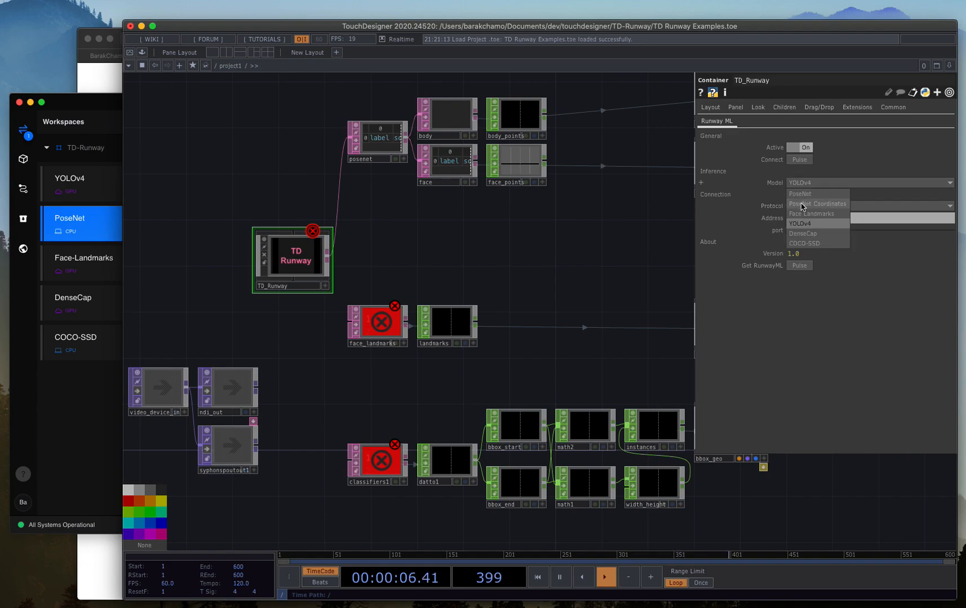
pyautogui.click(802, 204)
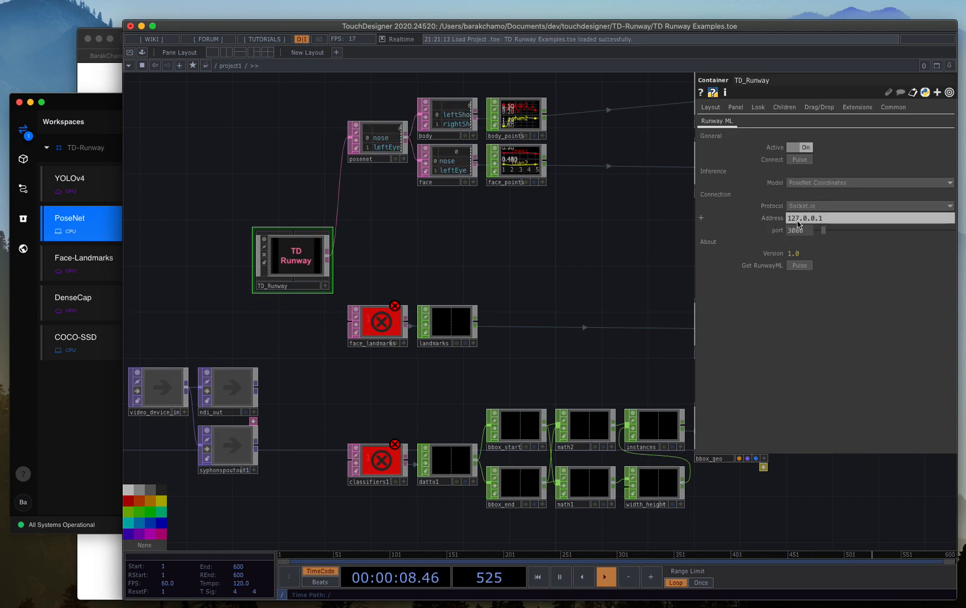
# Examine the body and face tables and follow their body_points and face_points channels towards the geometry operators.
pyautogui.moveTo(470, 254); pyautogui.dragTo(490, 283)
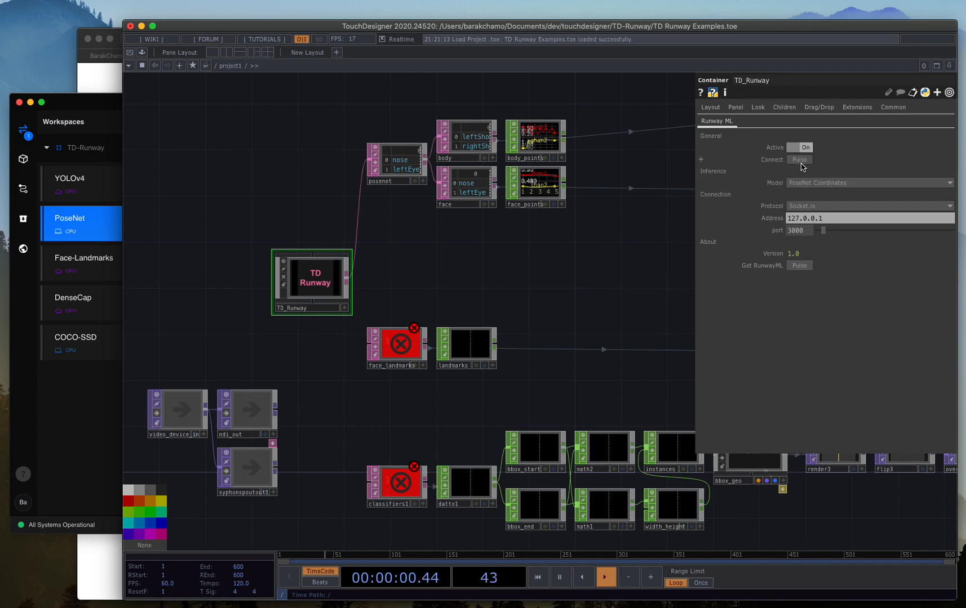
pyautogui.moveTo(662, 248); pyautogui.dragTo(677, 310)
pyautogui.scroll(2, 492, 209)
pyautogui.scroll(5, 491, 211)
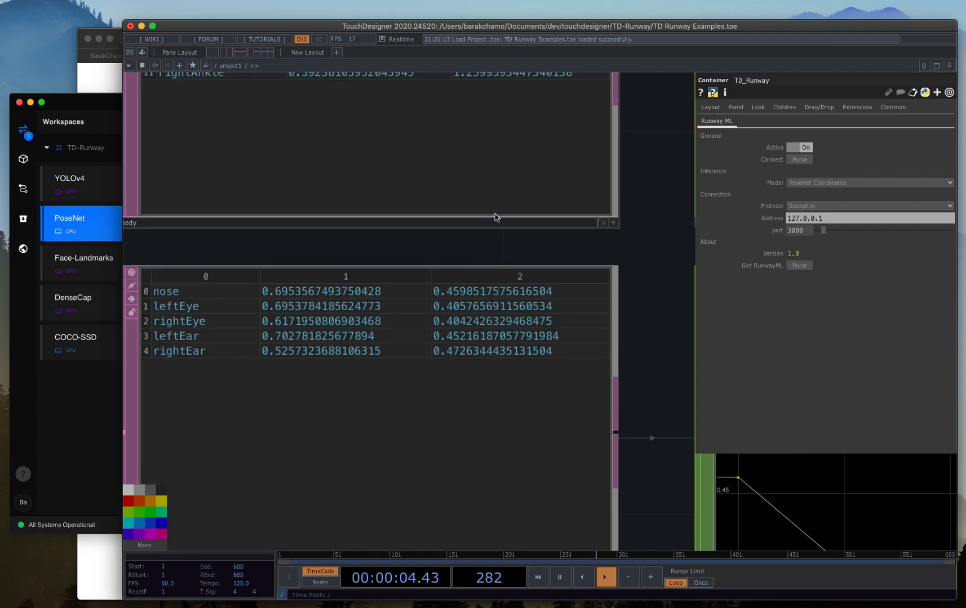
pyautogui.scroll(-5, 508, 229)
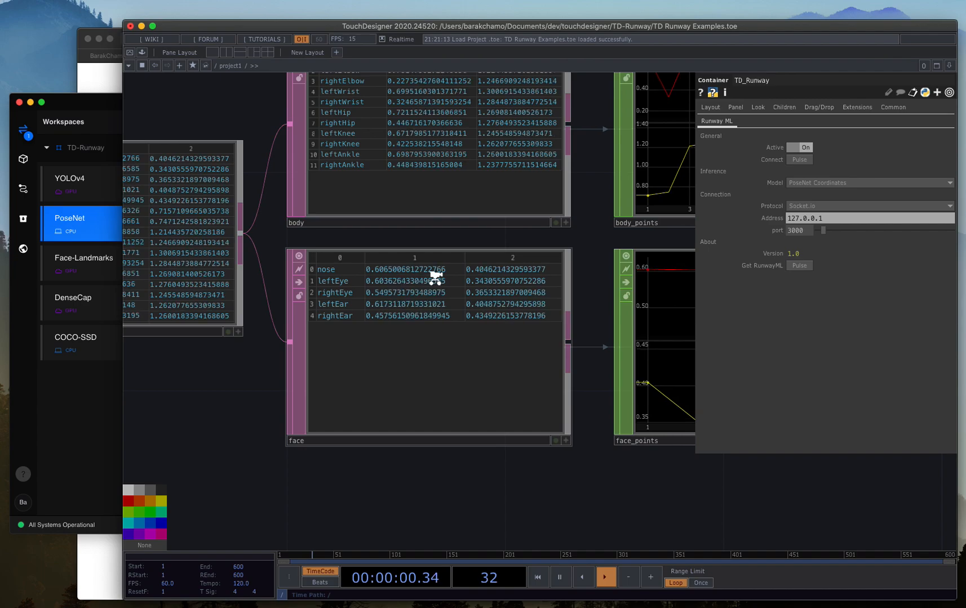
pyautogui.scroll(-1, 435, 274)
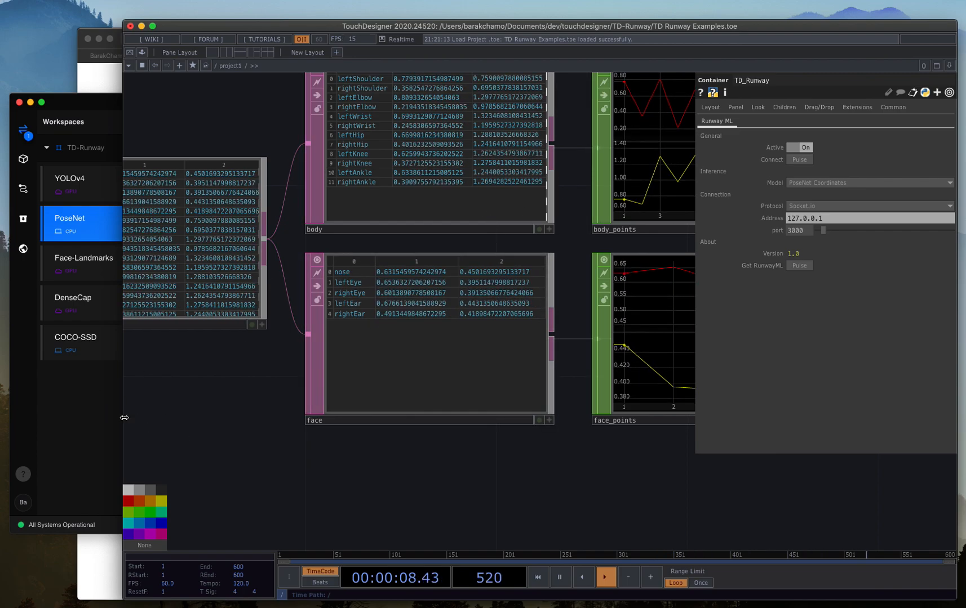
pyautogui.scroll(-3, 270, 485)
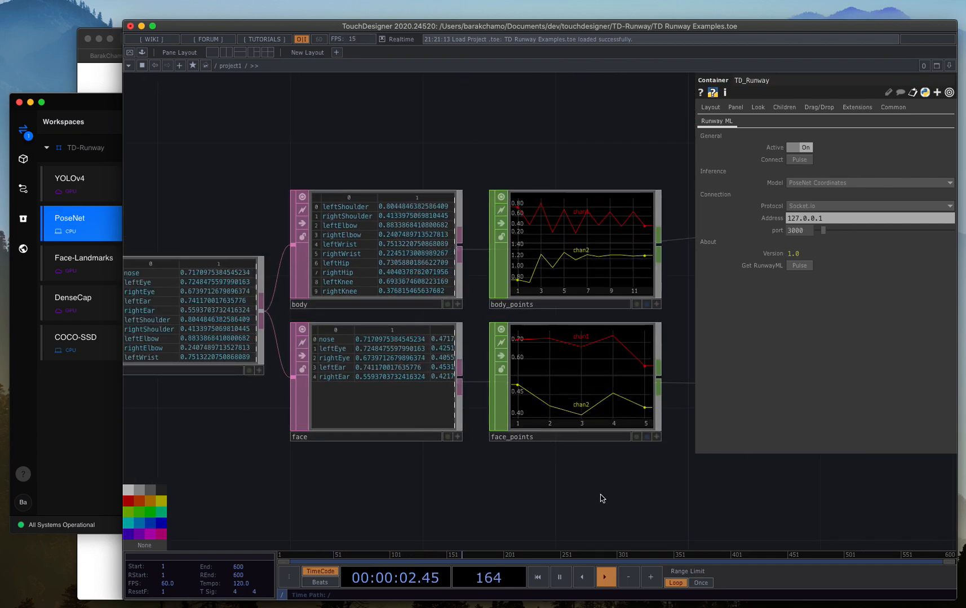
pyautogui.moveTo(542, 487); pyautogui.dragTo(466, 468)
pyautogui.scroll(-2, 464, 467)
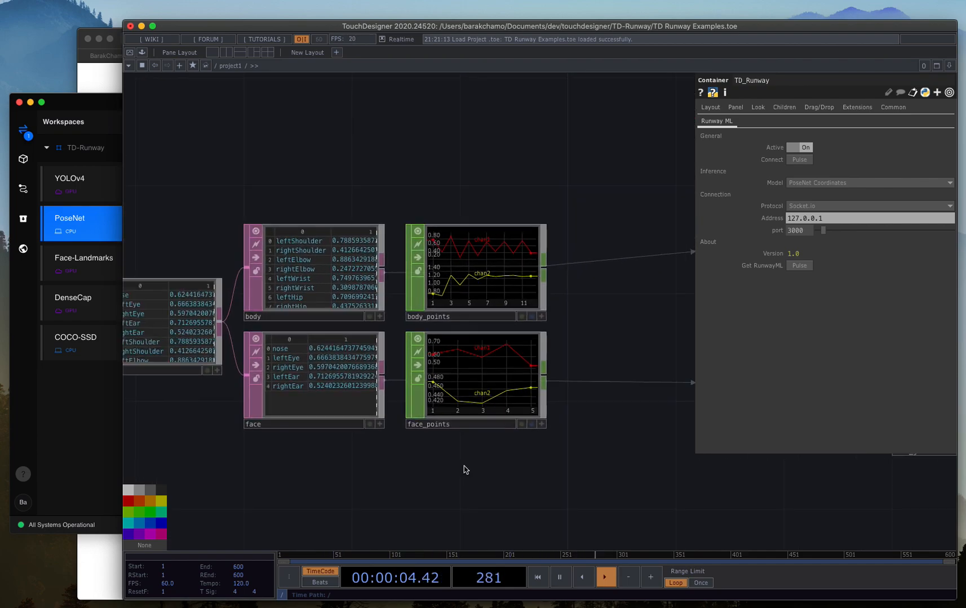
pyautogui.moveTo(540, 186); pyautogui.dragTo(312, 175)
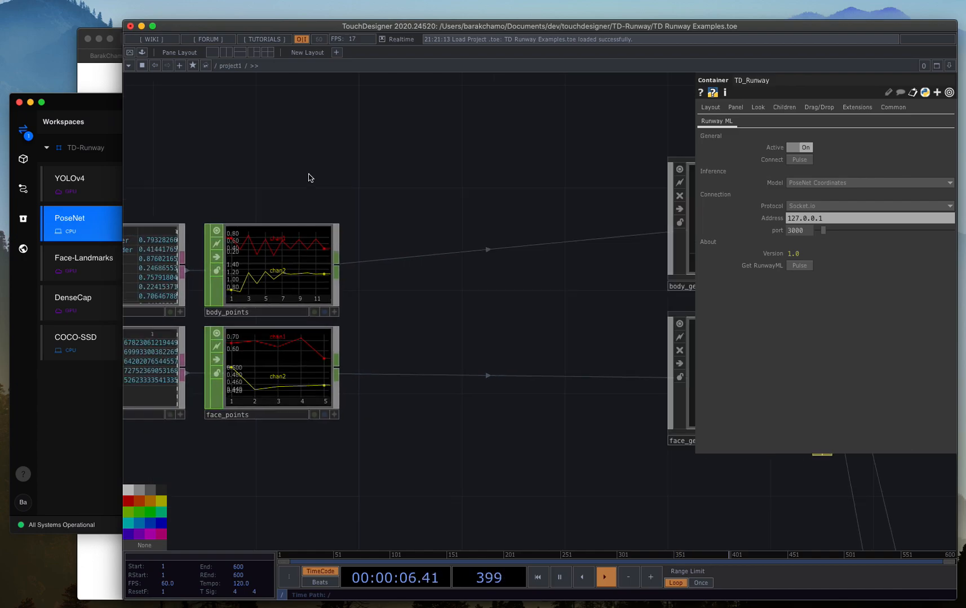
pyautogui.moveTo(519, 151); pyautogui.dragTo(319, 185)
# Examine the posenet table's keypoint names and coordinate columns, and how its rows feed the body and face tables.
pyautogui.scroll(2, 538, 185)
pyautogui.scroll(1, 538, 185)
pyautogui.moveTo(552, 178); pyautogui.dragTo(749, 141)
pyautogui.moveTo(521, 167); pyautogui.dragTo(745, 123)
pyautogui.moveTo(397, 152); pyautogui.dragTo(511, 90)
pyautogui.scroll(3, 400, 253)
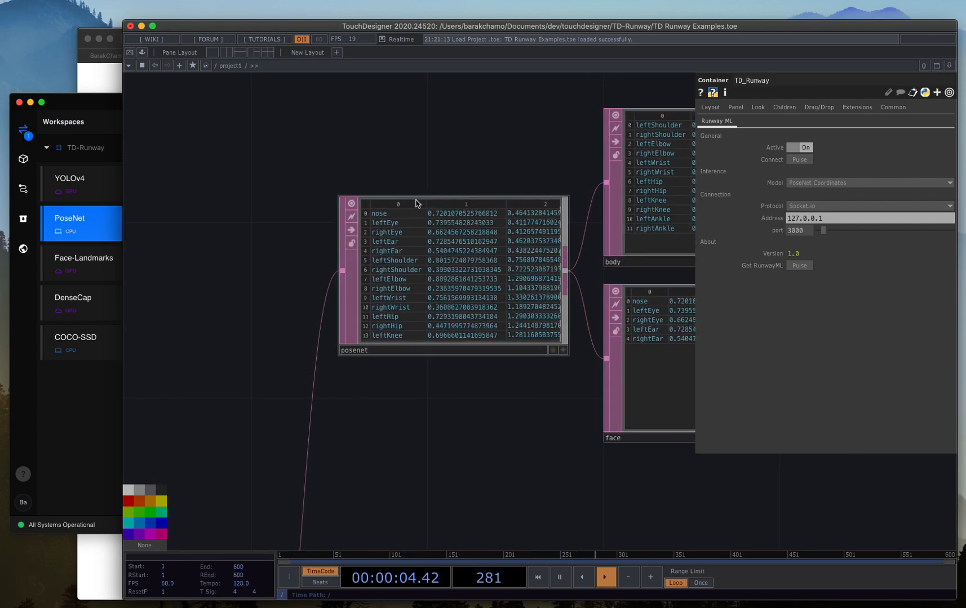
pyautogui.scroll(2, 423, 208)
pyautogui.moveTo(449, 174); pyautogui.dragTo(407, 182)
pyautogui.scroll(1, 424, 194)
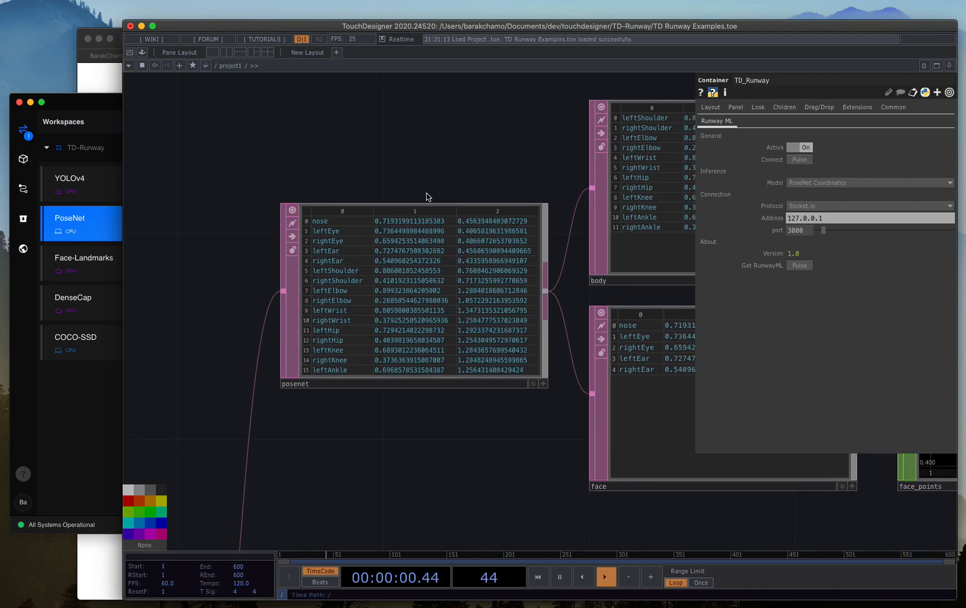
pyautogui.scroll(1, 426, 196)
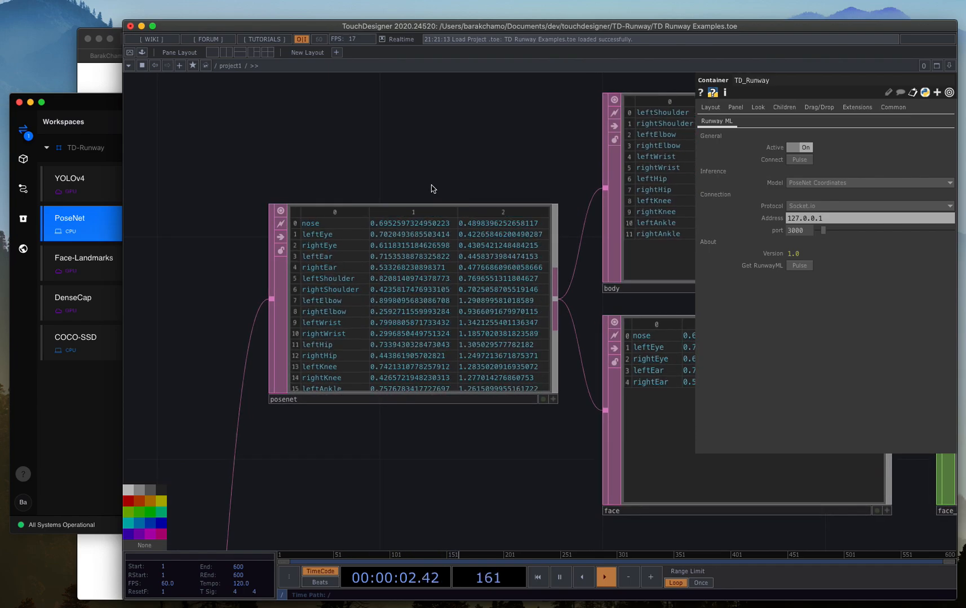
pyautogui.moveTo(432, 186); pyautogui.dragTo(472, 151)
pyautogui.scroll(1, 463, 161)
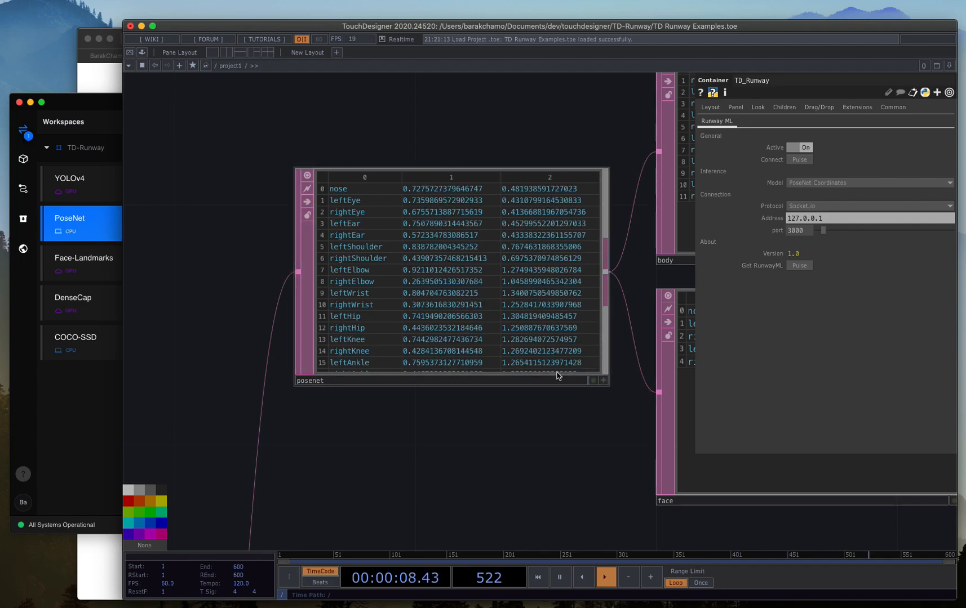
pyautogui.scroll(2, 498, 160)
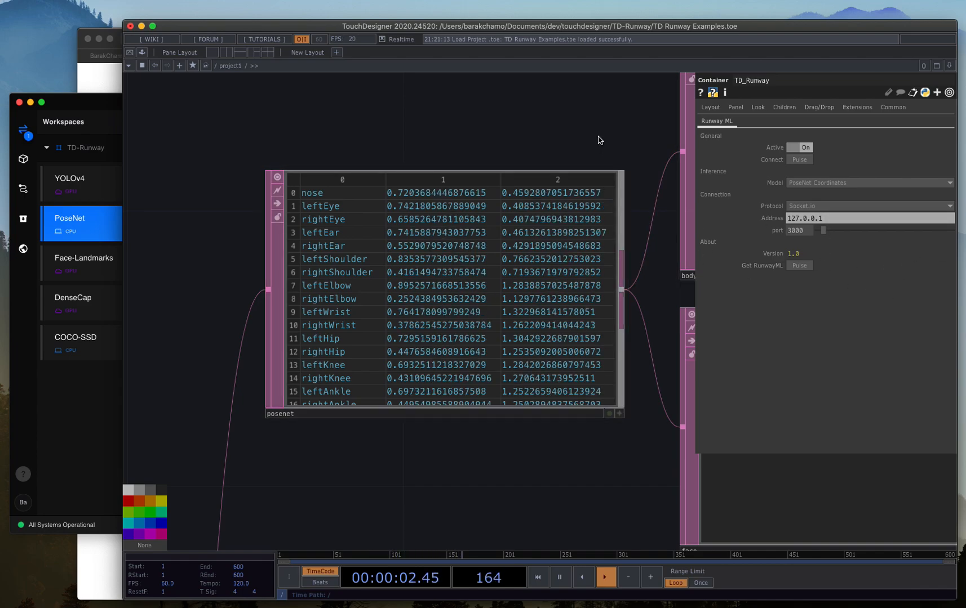
pyautogui.scroll(-3, 459, 190)
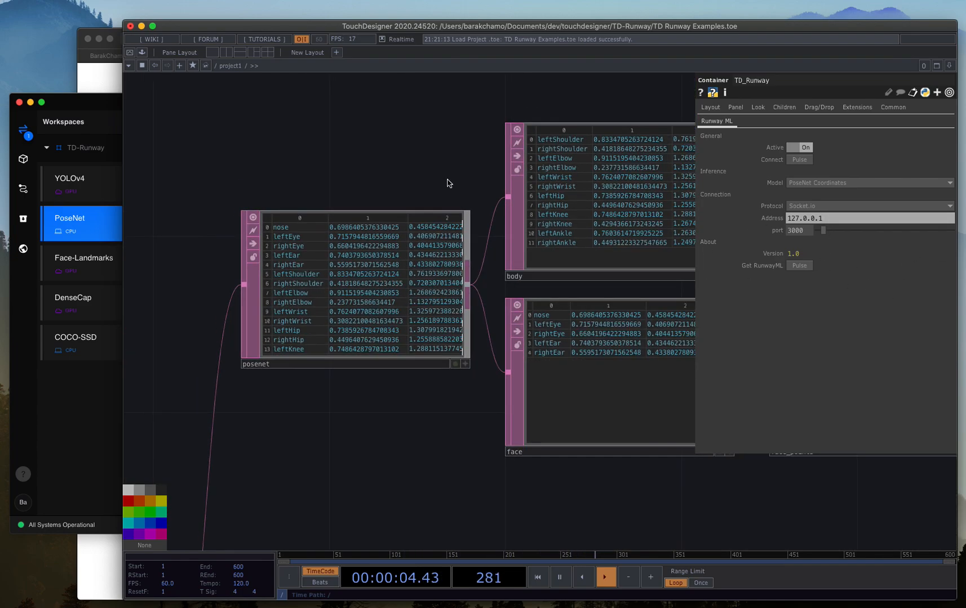
pyautogui.moveTo(331, 184); pyautogui.dragTo(193, 203)
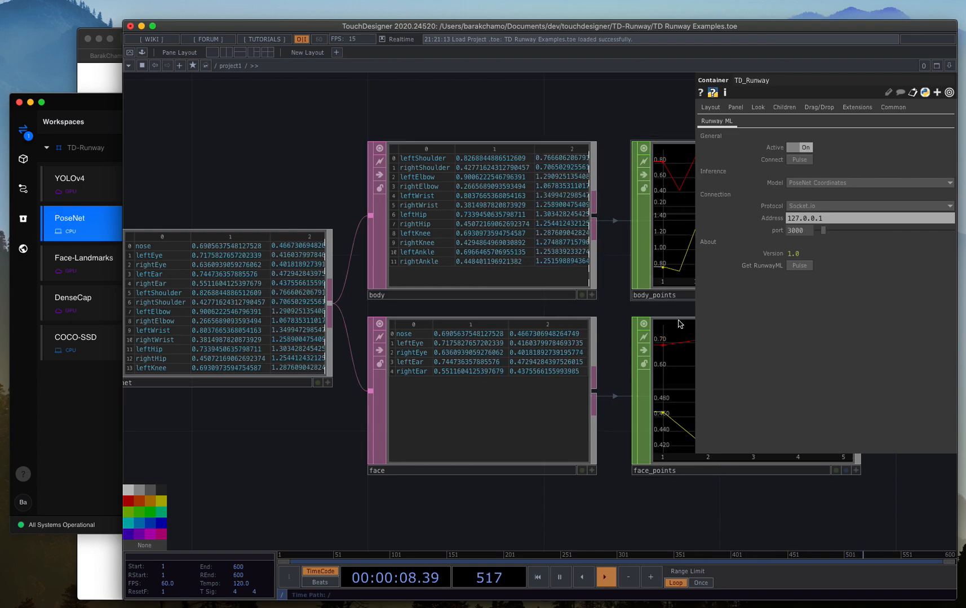
# Switch to Runway ML and check the available estimation types in PoseNet's inference options.
pyautogui.click(92, 400)
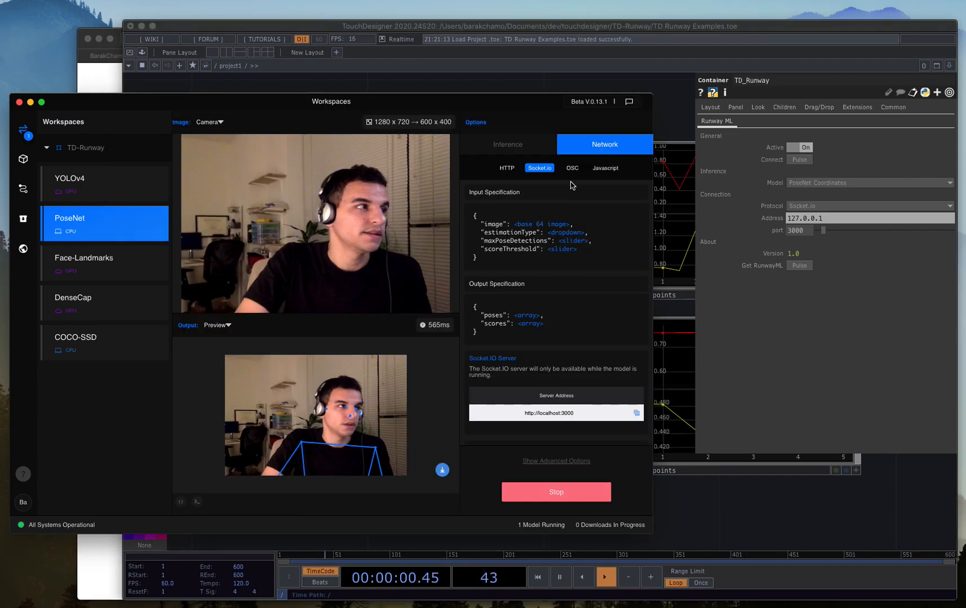
pyautogui.click(523, 147)
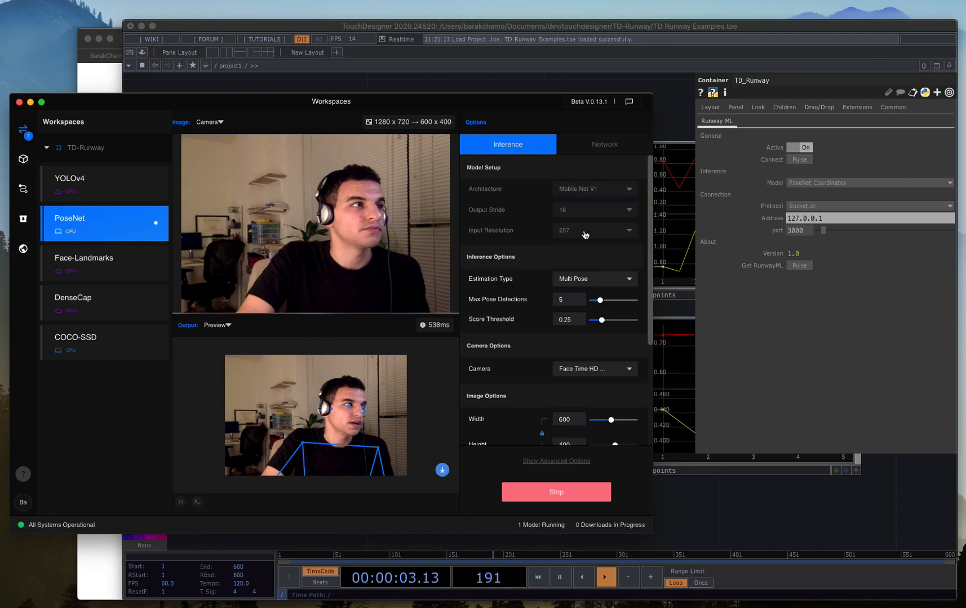
pyautogui.click(574, 278)
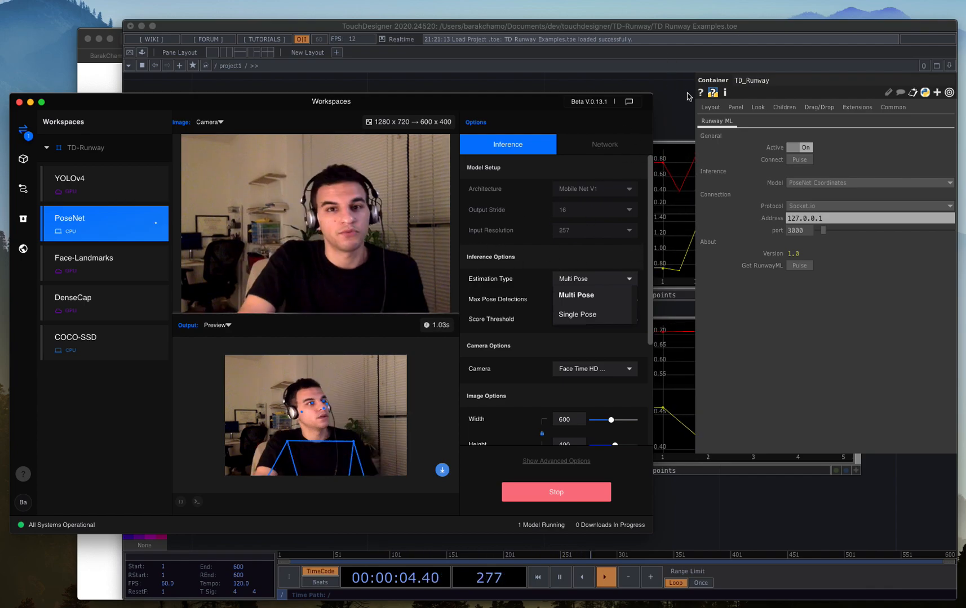
# Return to TouchDesigner, set TD_Runway's model to PoseNet and inspect the layout of the posenet table.
pyautogui.click(686, 113)
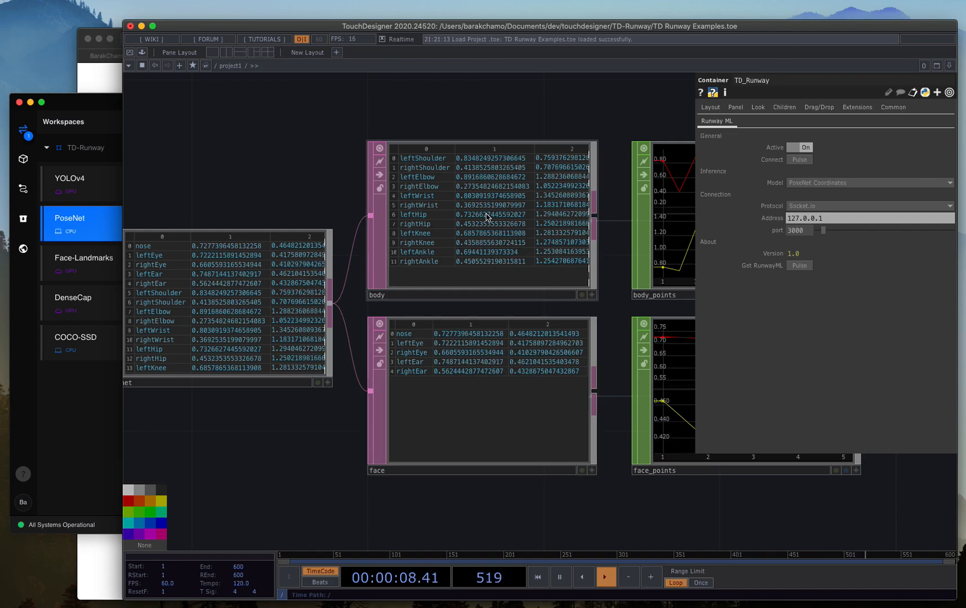
pyautogui.scroll(1, 488, 217)
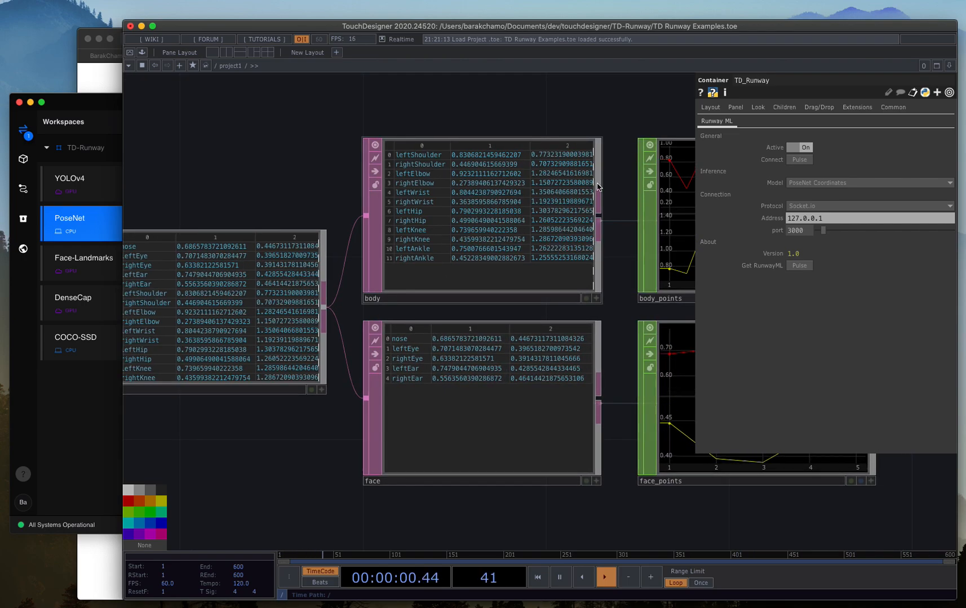
pyautogui.moveTo(337, 186); pyautogui.dragTo(606, 193)
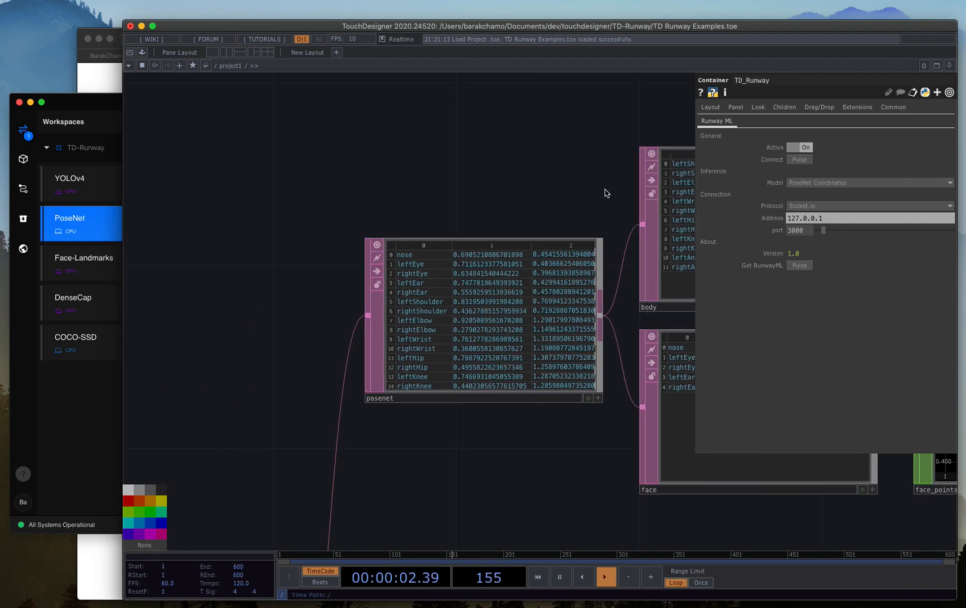
pyautogui.scroll(2, 595, 196)
pyautogui.scroll(-4, 595, 196)
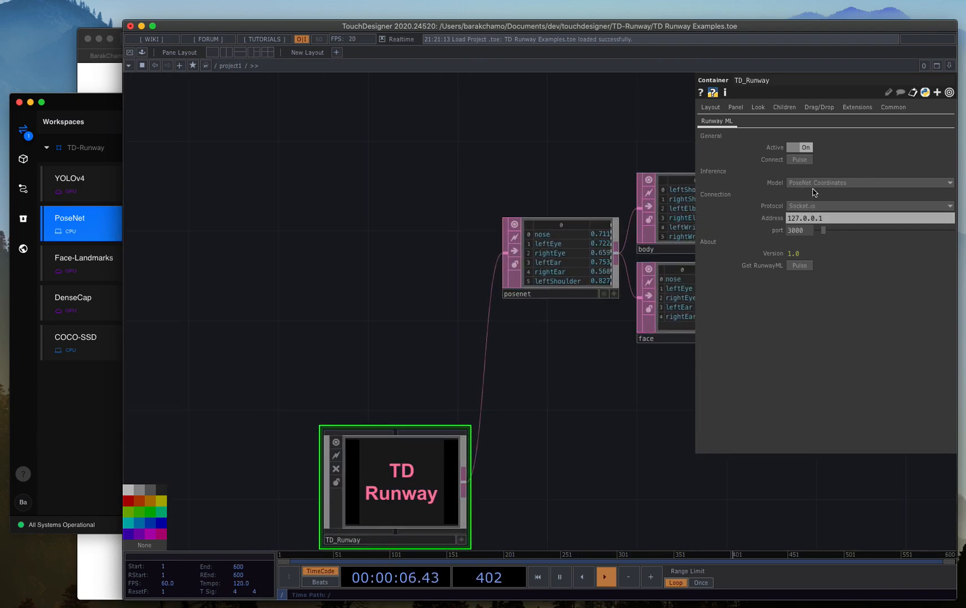
pyautogui.click(813, 187)
pyautogui.click(813, 195)
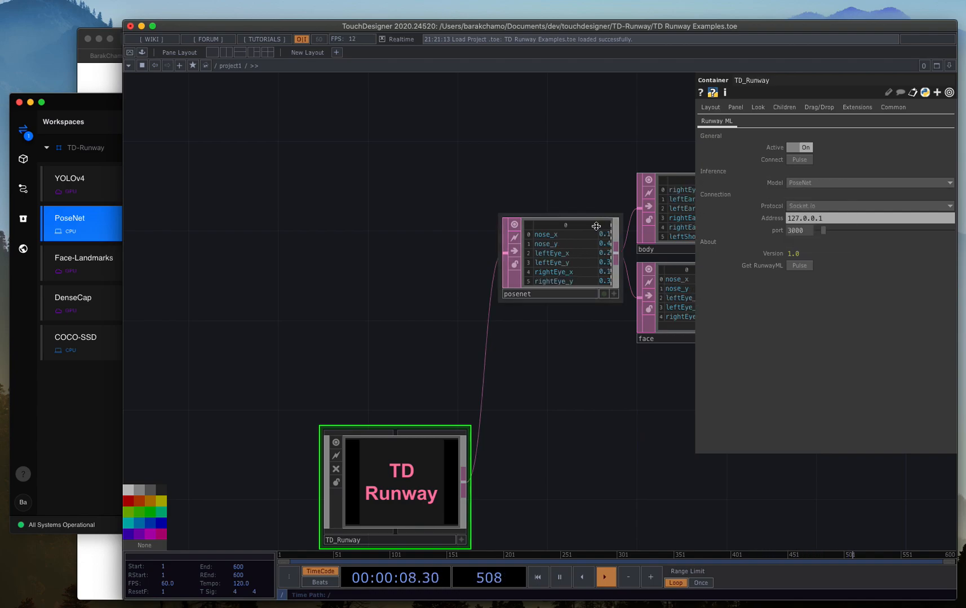
pyautogui.scroll(3, 585, 254)
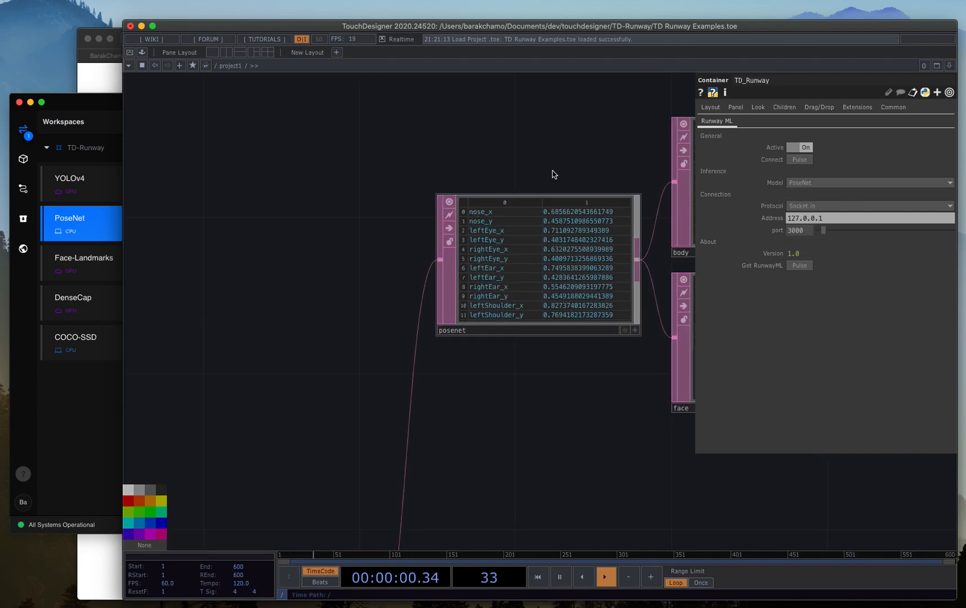
pyautogui.moveTo(570, 155); pyautogui.dragTo(531, 134)
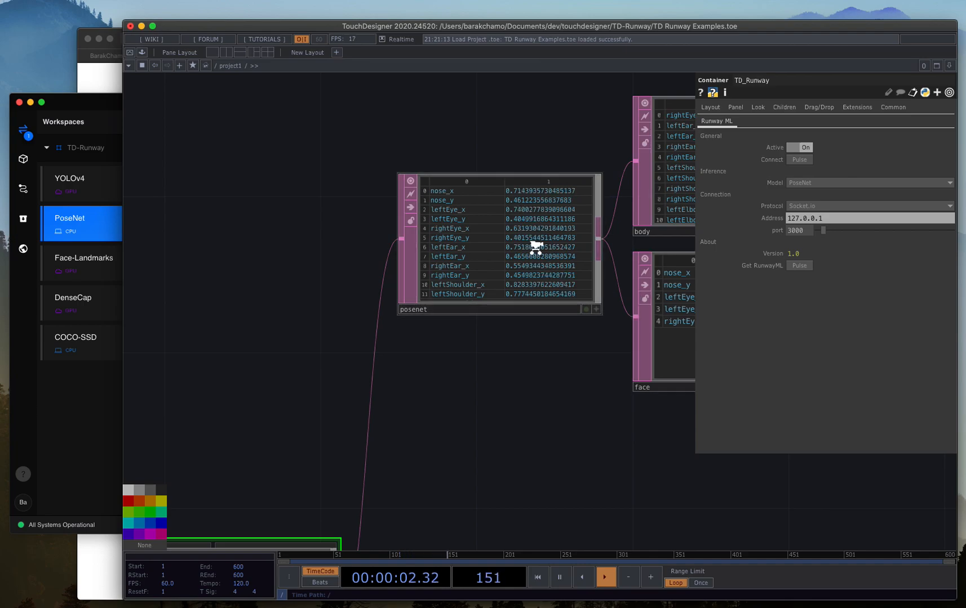
pyautogui.scroll(2, 560, 231)
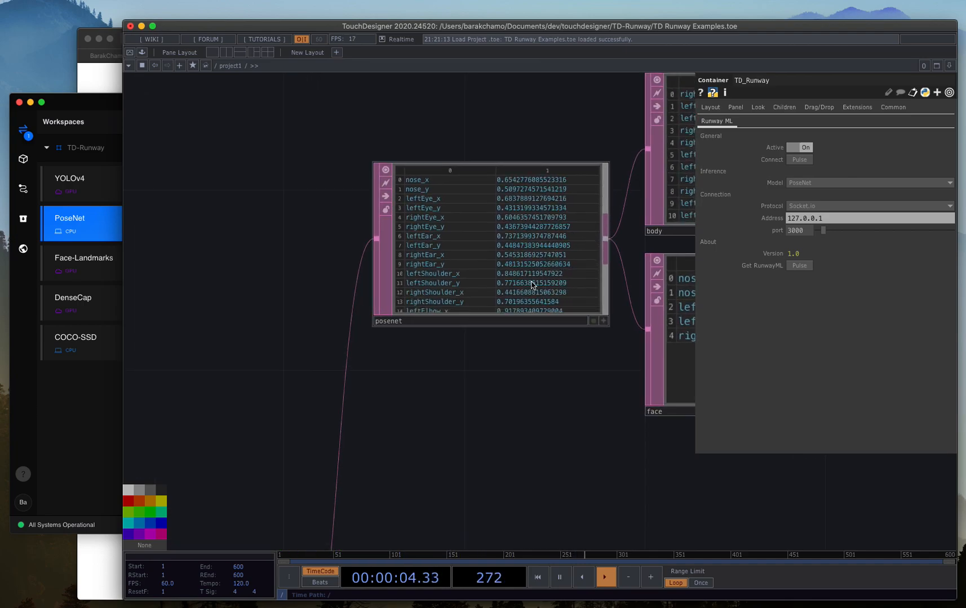
pyautogui.moveTo(483, 386); pyautogui.dragTo(392, 387)
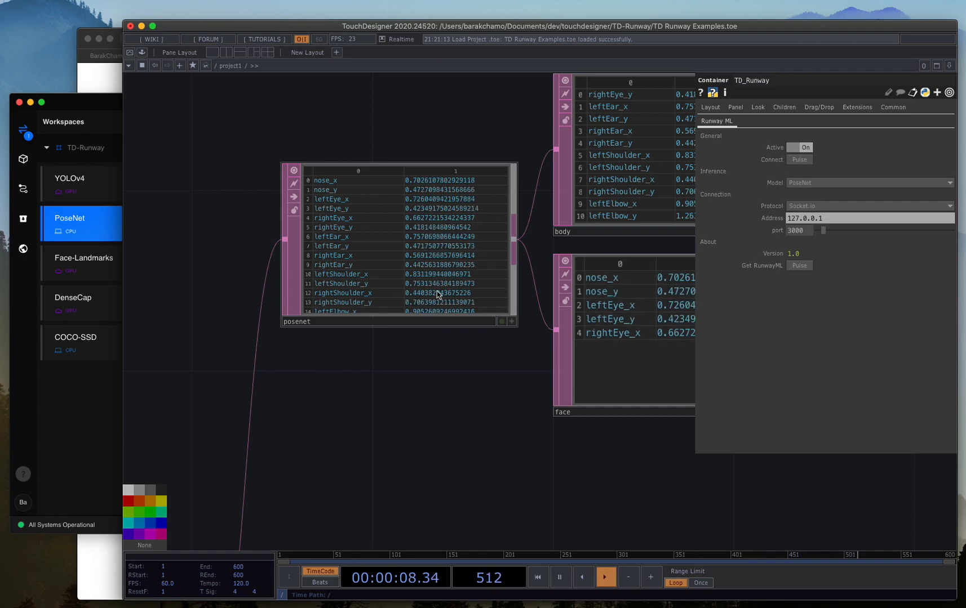
pyautogui.scroll(1, 439, 248)
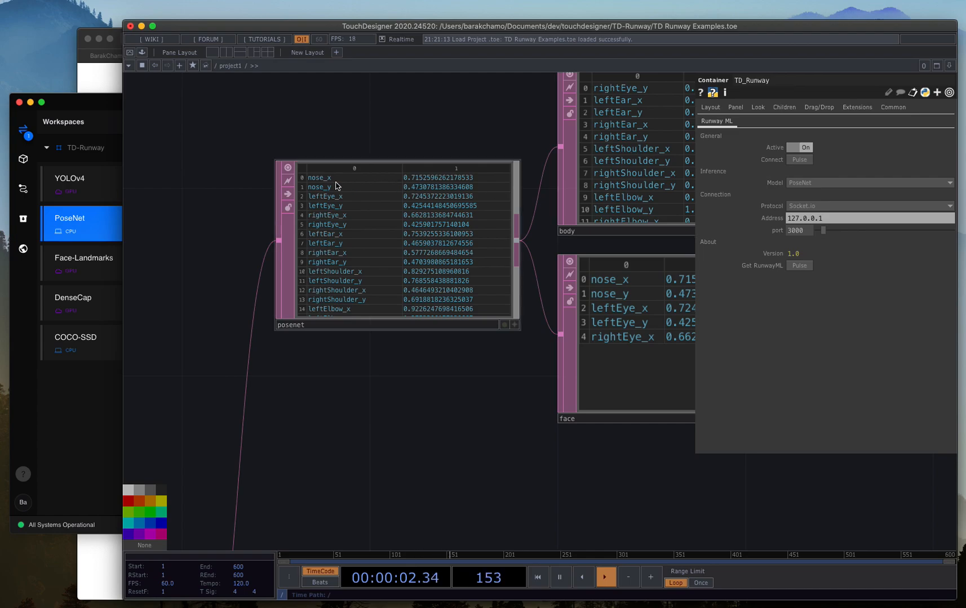
# Set TD_Runway's model back to PoseNet Coordinates and review the posenet, body and face operators in the network.
pyautogui.click(805, 183)
pyautogui.click(807, 204)
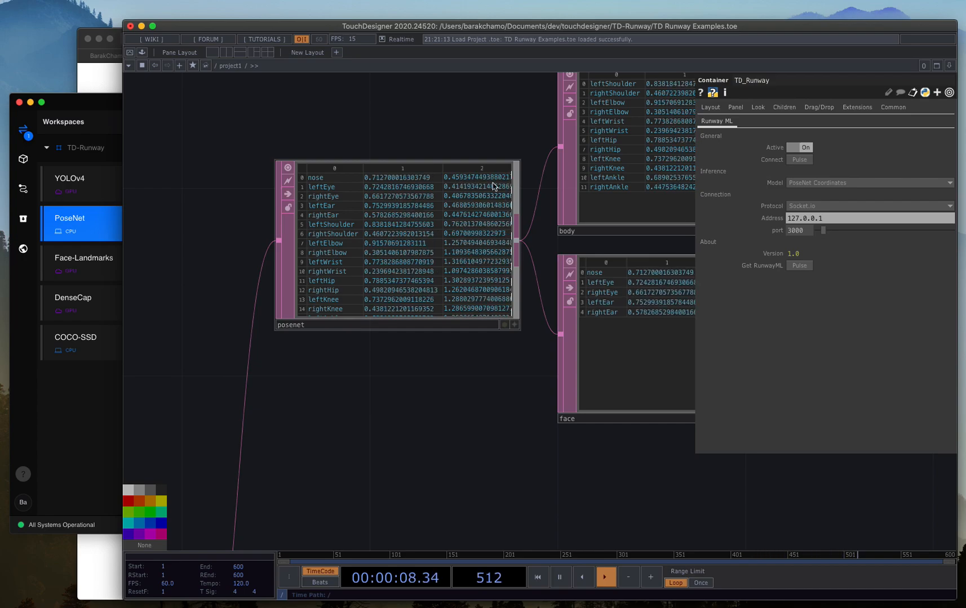
pyautogui.scroll(-3, 397, 306)
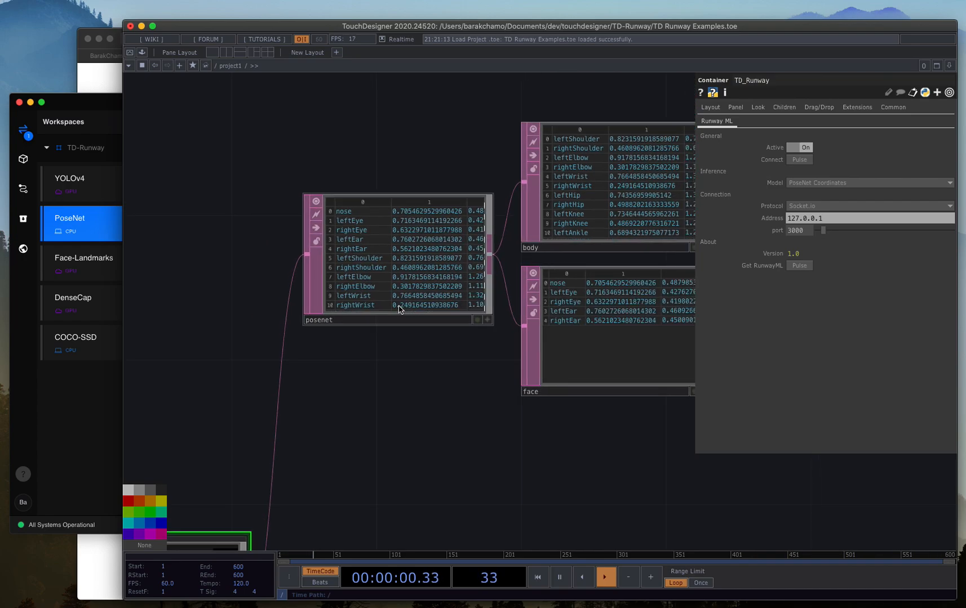
pyautogui.scroll(-5, 399, 306)
pyautogui.scroll(3, 509, 362)
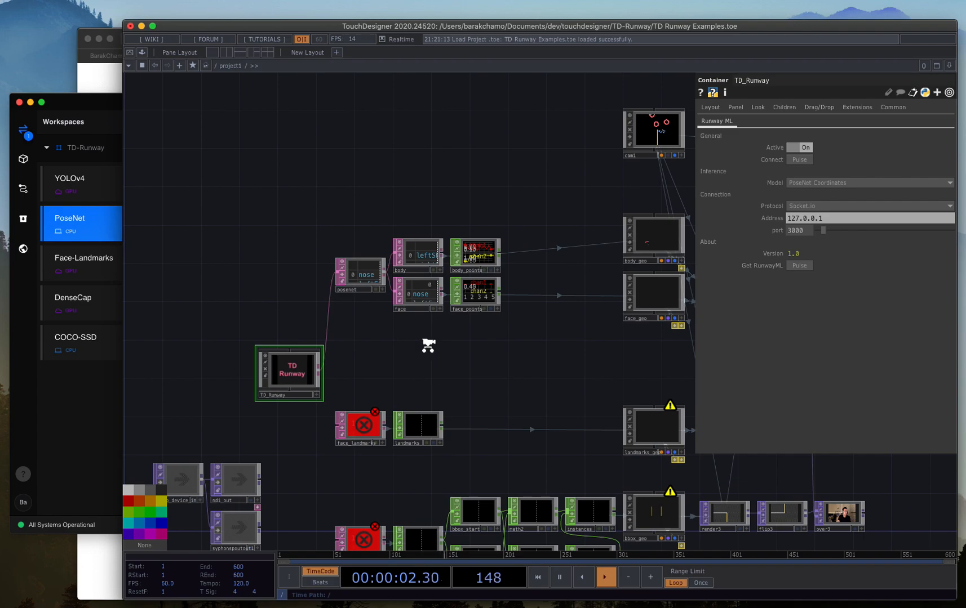
# Inspect the row range of the body Select operator and the channels in body_points and face_points.
pyautogui.scroll(3, 428, 345)
pyautogui.scroll(10, 457, 286)
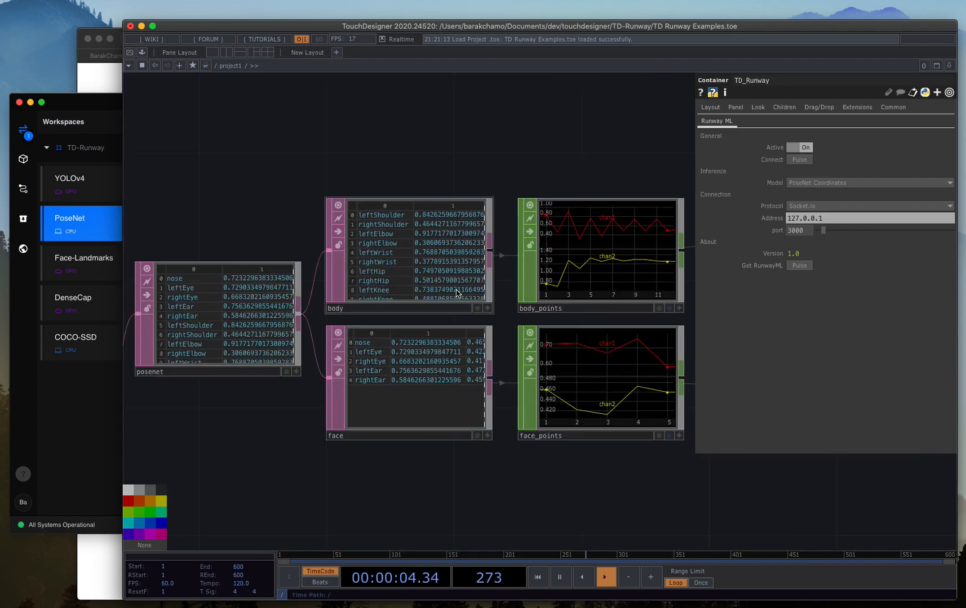
pyautogui.click(443, 276)
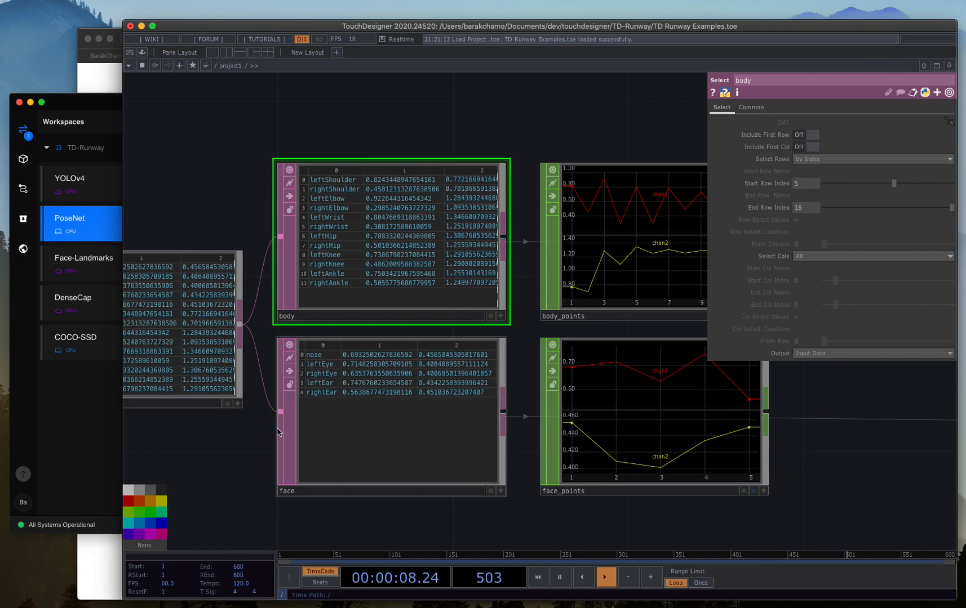
pyautogui.scroll(3, 367, 255)
pyautogui.scroll(-3, 366, 255)
pyautogui.moveTo(545, 129); pyautogui.dragTo(447, 159)
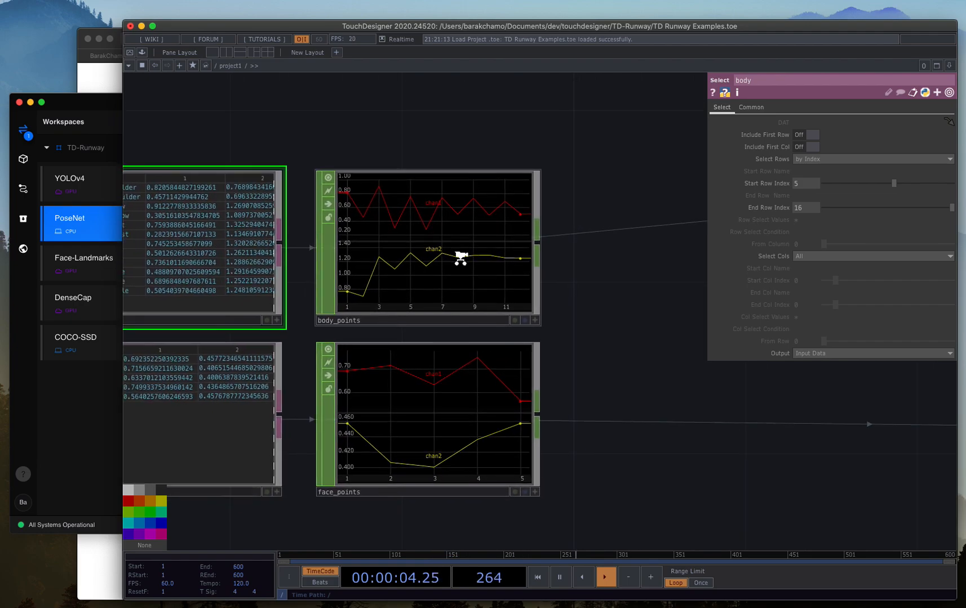
pyautogui.scroll(-2, 401, 269)
pyautogui.scroll(-4, 400, 269)
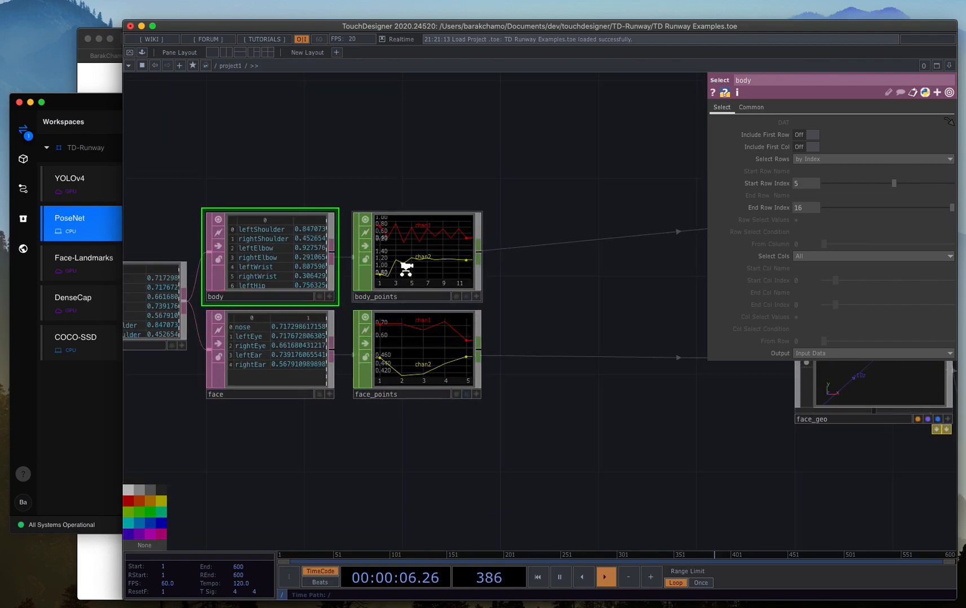
# Follow the point data through body_geo and face_geo to the render1 and flip1 operators.
pyautogui.moveTo(653, 172); pyautogui.dragTo(278, 190)
pyautogui.scroll(3, 503, 285)
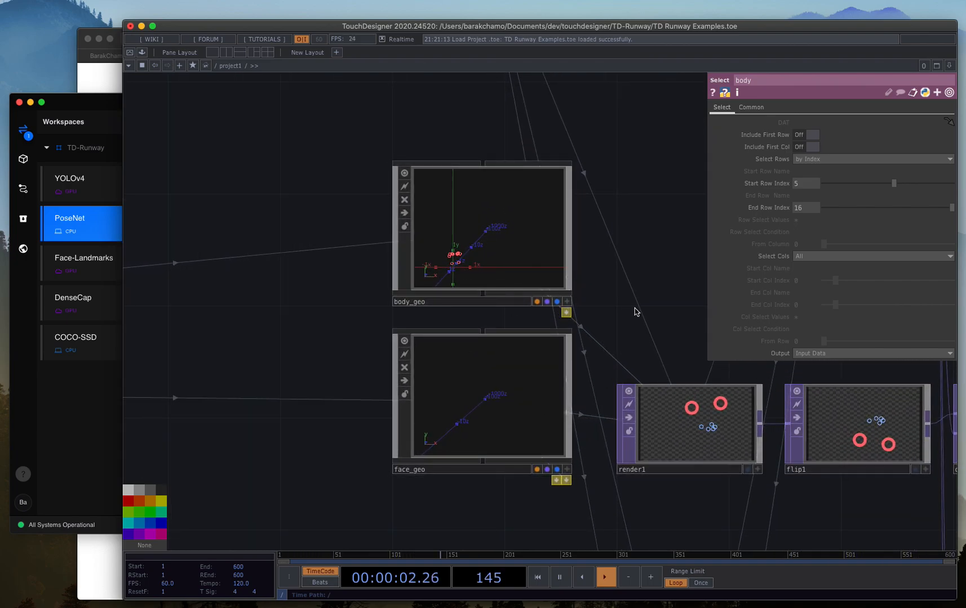
pyautogui.moveTo(632, 244); pyautogui.dragTo(586, 184)
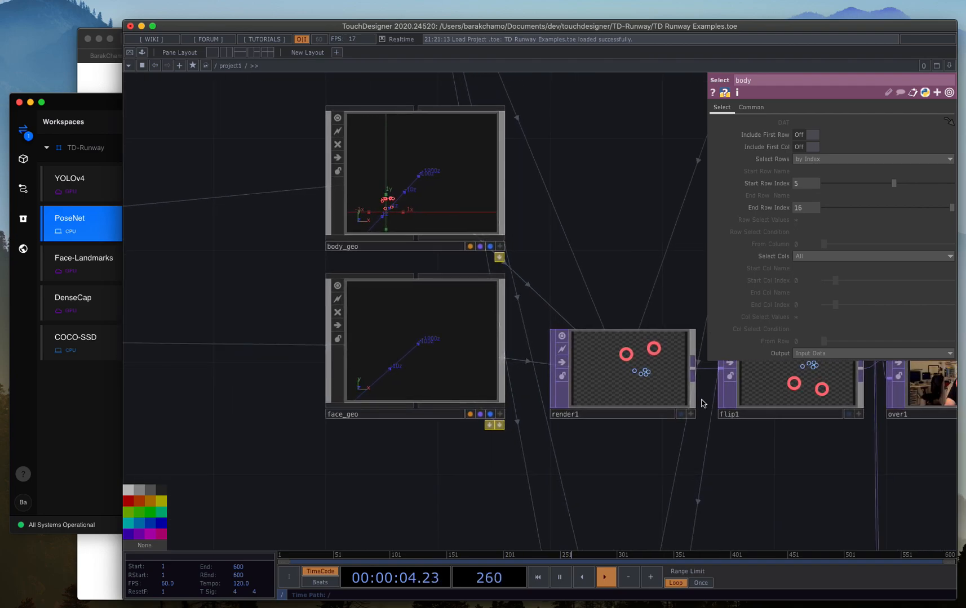
pyautogui.scroll(2, 668, 394)
pyautogui.moveTo(599, 462); pyautogui.dragTo(491, 442)
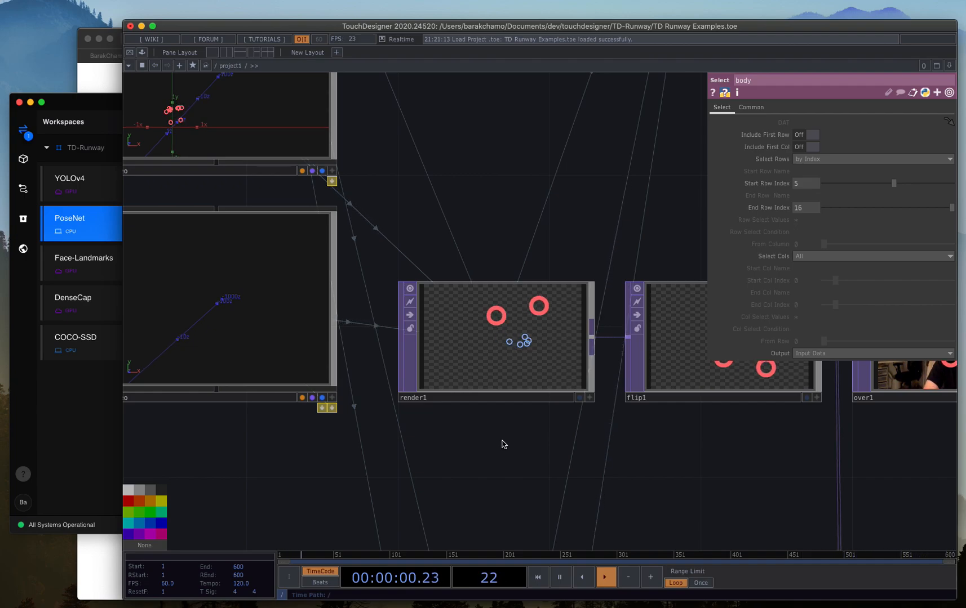
pyautogui.moveTo(694, 453); pyautogui.dragTo(592, 443)
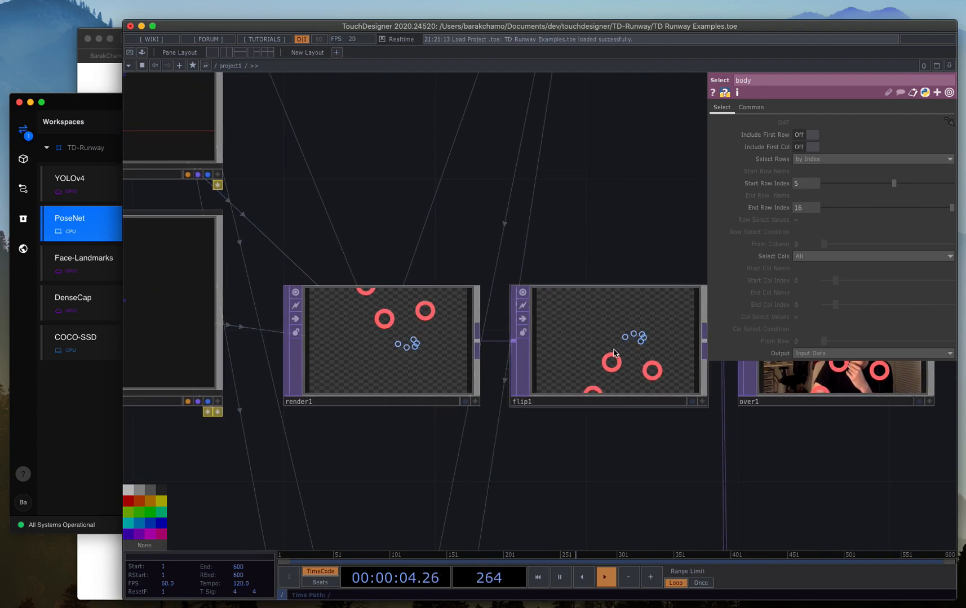
# Check flip1's flip settings and examine the pose circles composited over the webcam image in over1.
pyautogui.click(556, 357)
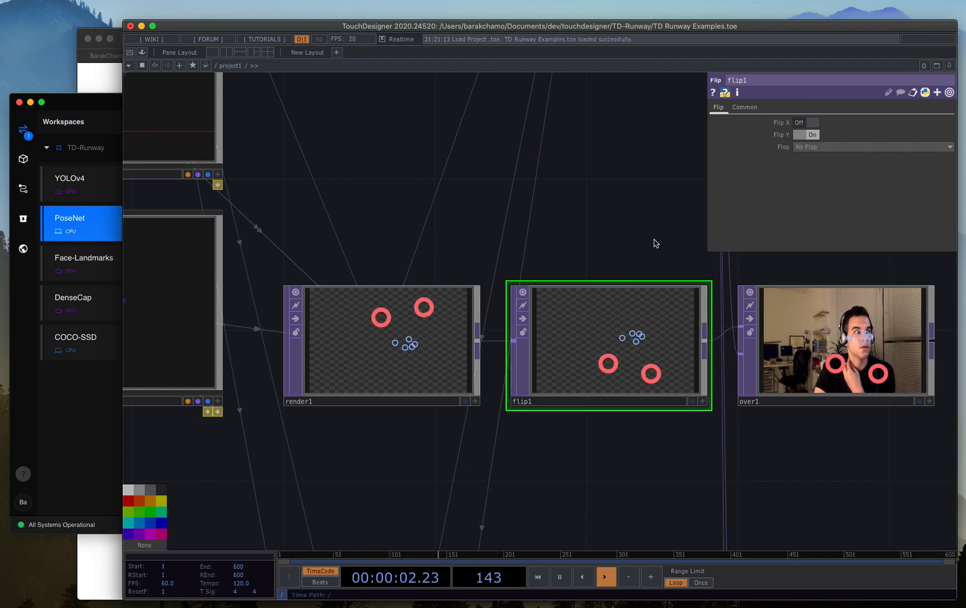
pyautogui.hscroll(8, 511, 230)
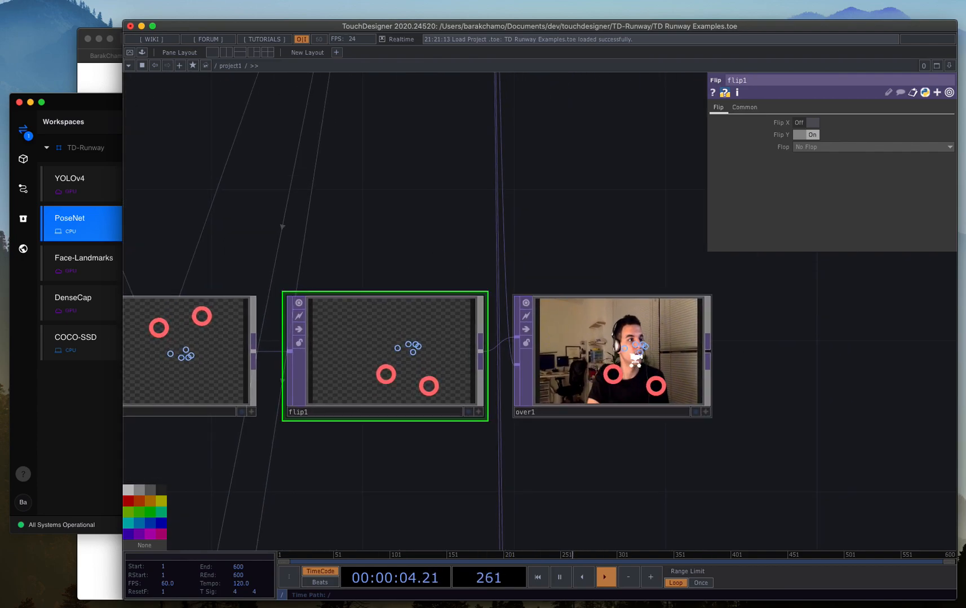
pyautogui.scroll(5, 625, 344)
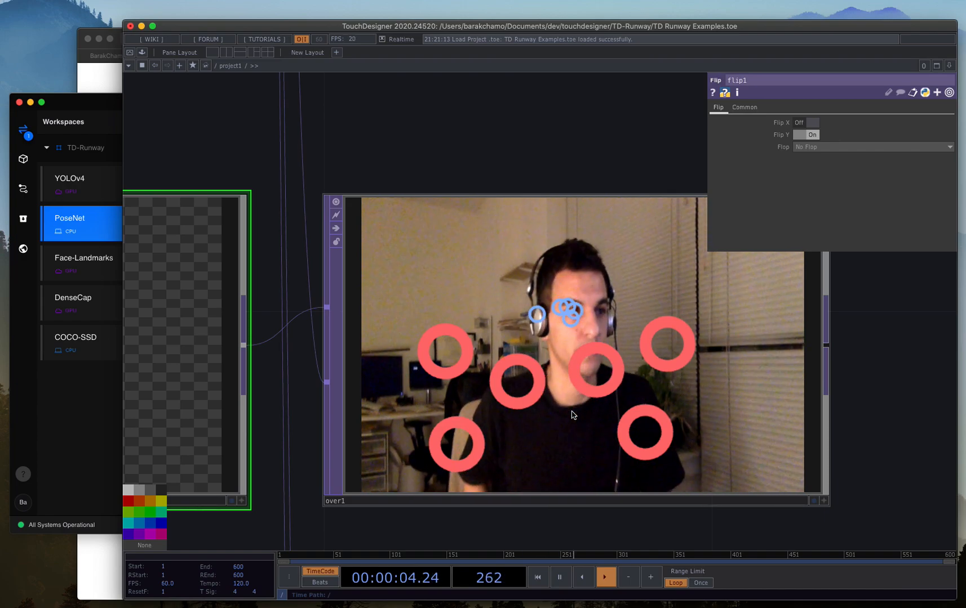
# Switch to Runway ML, stop the PoseNet model and run the Face-Landmarks model remotely.
pyautogui.click(66, 414)
pyautogui.click(555, 502)
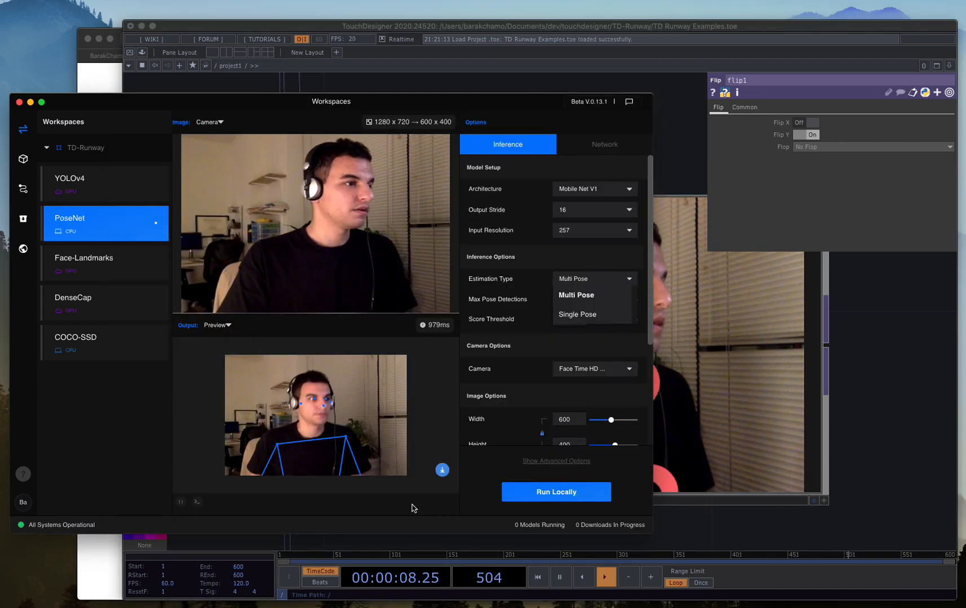
pyautogui.click(106, 273)
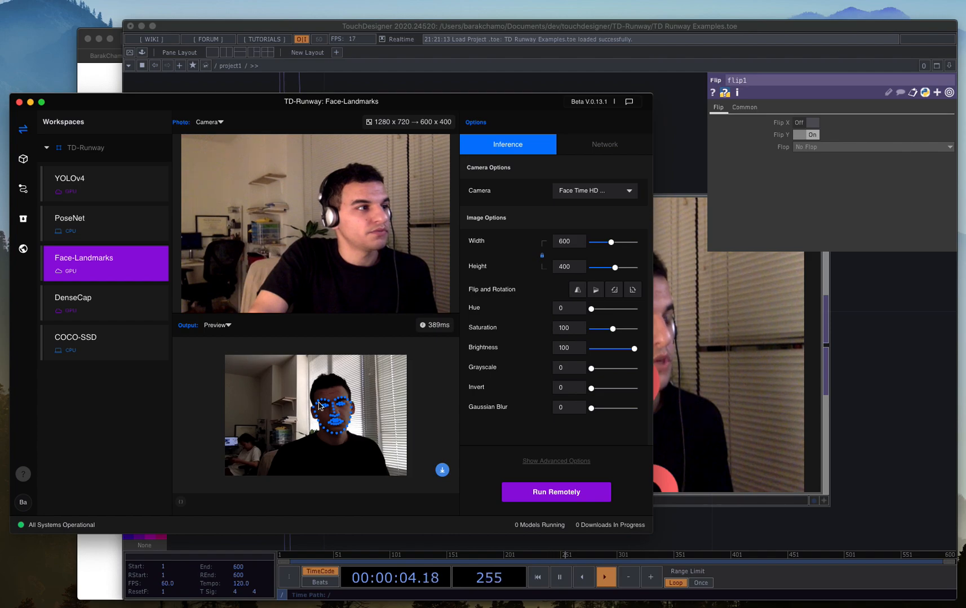
pyautogui.click(538, 493)
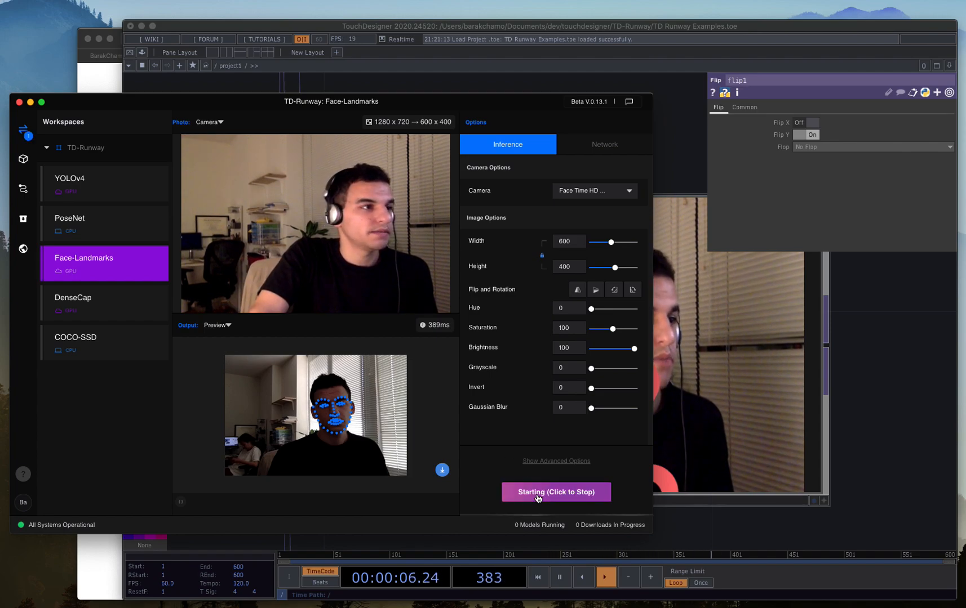
# Return to TouchDesigner, connect TD_Runway's output to face_landmarks and disconnect it from posenet.
pyautogui.click(908, 338)
pyautogui.scroll(1, 752, 381)
pyautogui.scroll(-6, 752, 380)
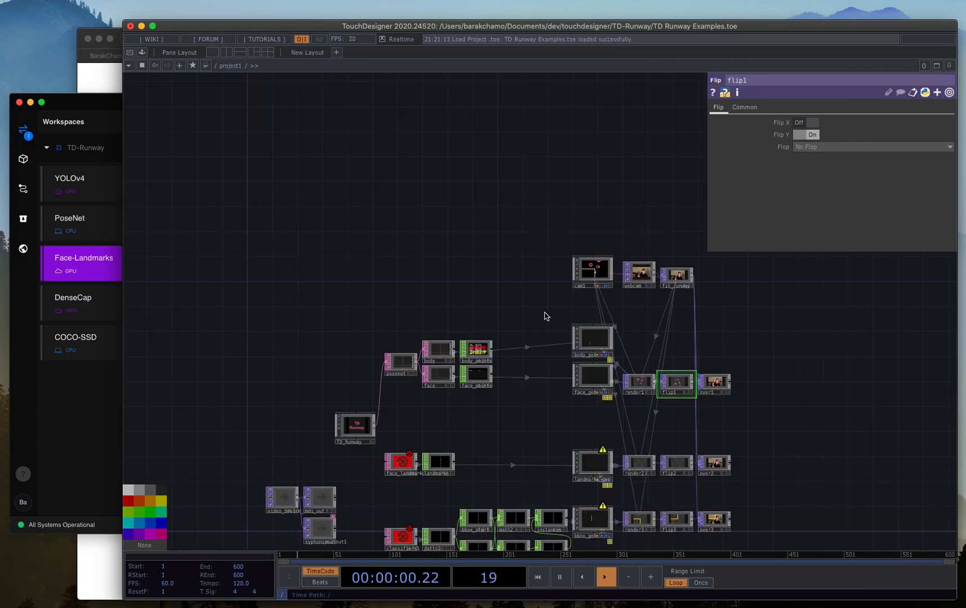
pyautogui.scroll(2, 486, 409)
pyautogui.hscroll(-3, 480, 382)
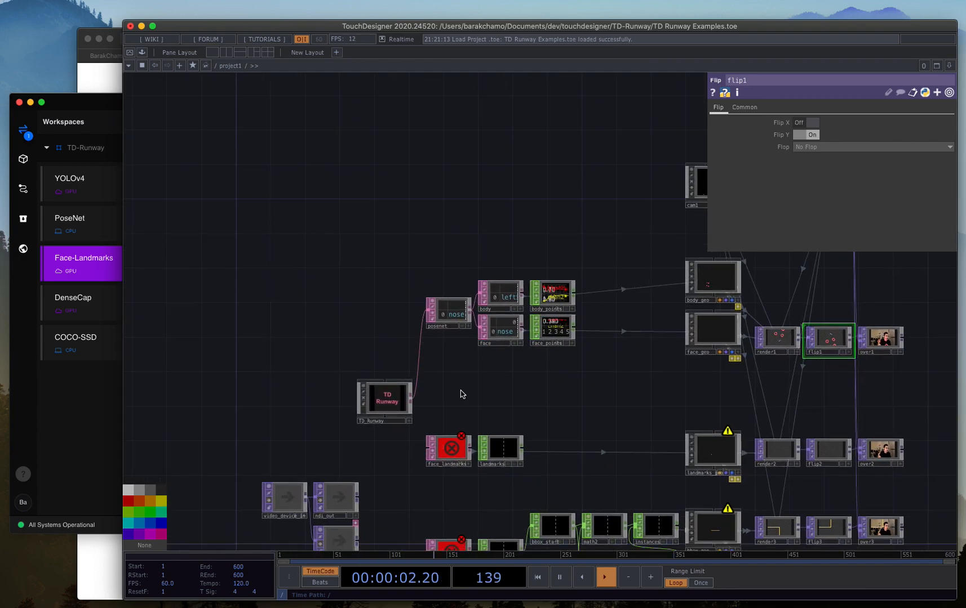
pyautogui.scroll(3, 459, 392)
pyautogui.scroll(-3, 456, 403)
pyautogui.hscroll(-3, 456, 402)
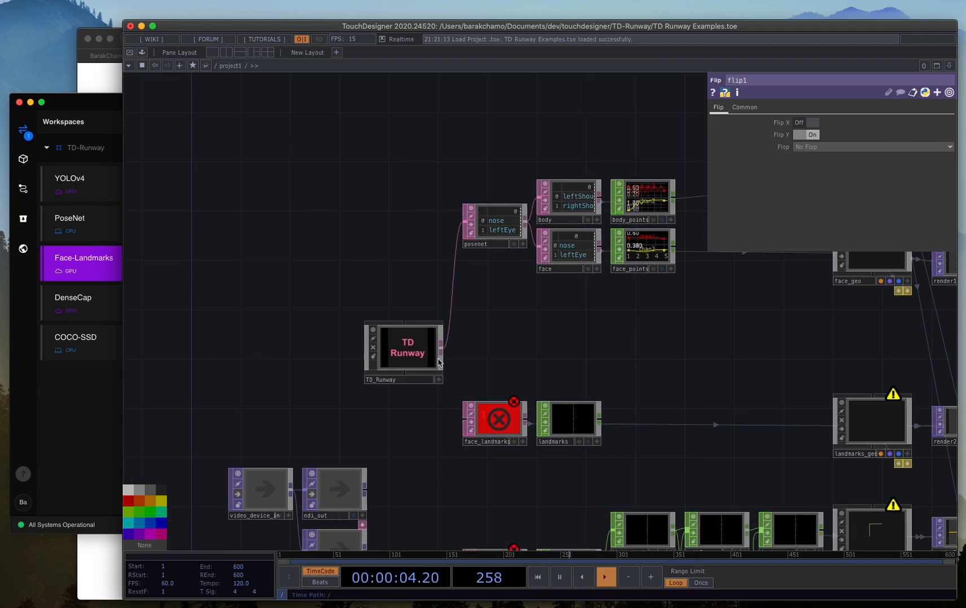
pyautogui.moveTo(458, 405); pyautogui.dragTo(472, 404)
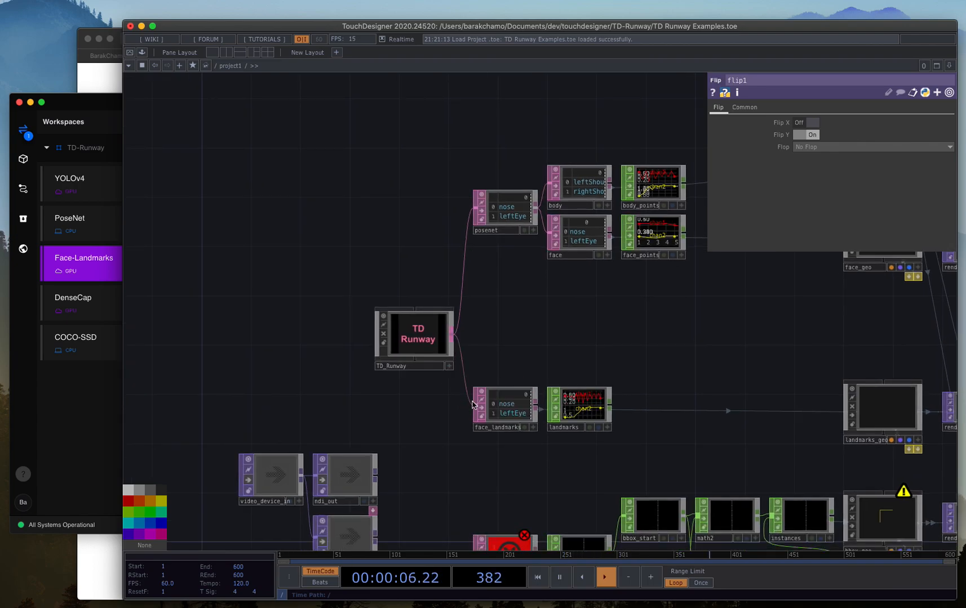
pyautogui.rightClick(464, 260)
pyautogui.click(476, 288)
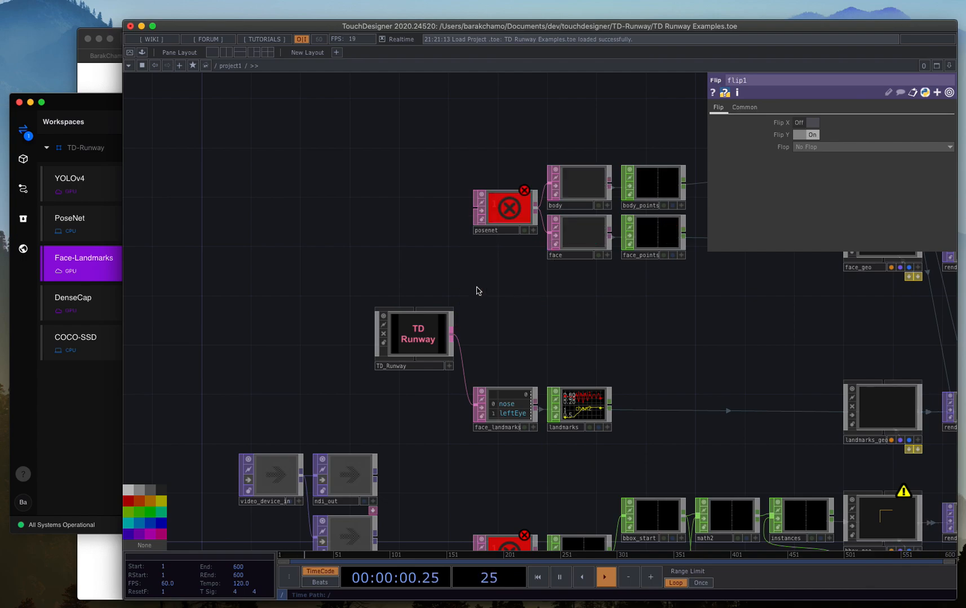
# Examine the rows arriving in the face_landmarks table and the channels in the landmarks operator.
pyautogui.scroll(-3, 468, 248)
pyautogui.hscroll(2, 467, 248)
pyautogui.scroll(6, 464, 276)
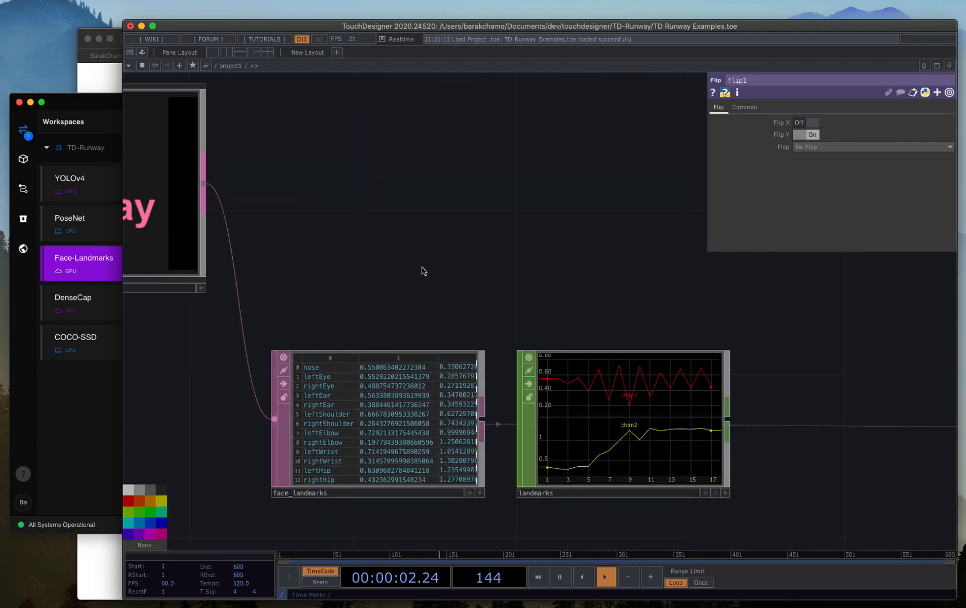
pyautogui.hscroll(-2, 511, 256)
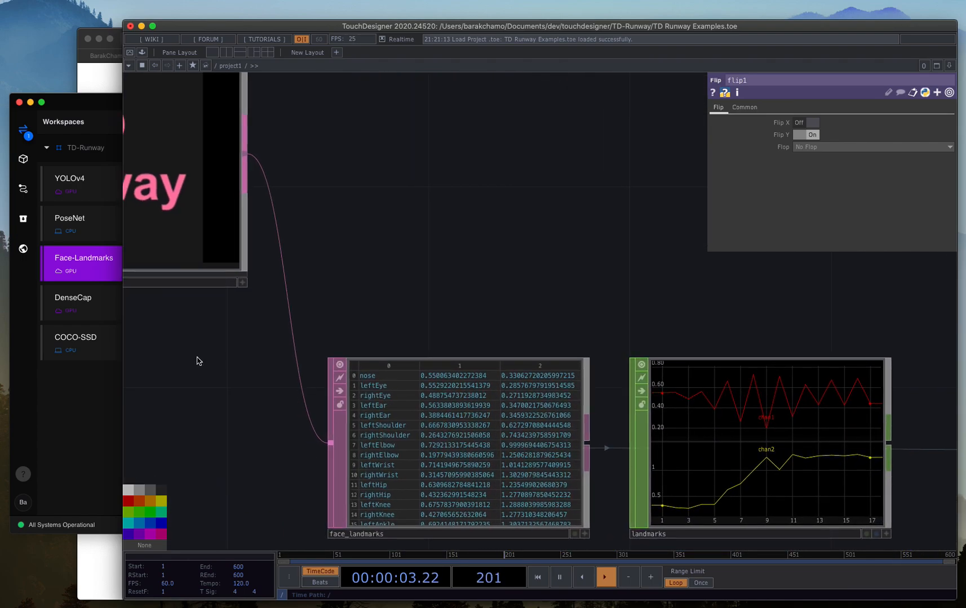
# Check the model in Runway ML, then return to TouchDesigner and toggle TD_Runway's Active setting to reconnect.
pyautogui.click(90, 406)
pyautogui.click(723, 300)
pyautogui.moveTo(390, 214); pyautogui.dragTo(581, 205)
pyautogui.scroll(-3, 566, 244)
pyautogui.scroll(3, 558, 246)
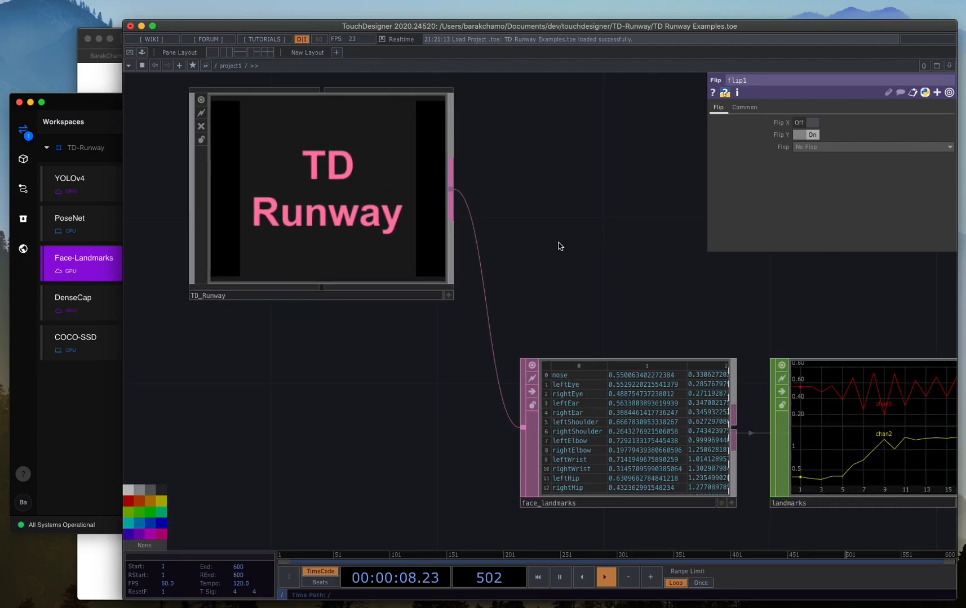
pyautogui.click(366, 220)
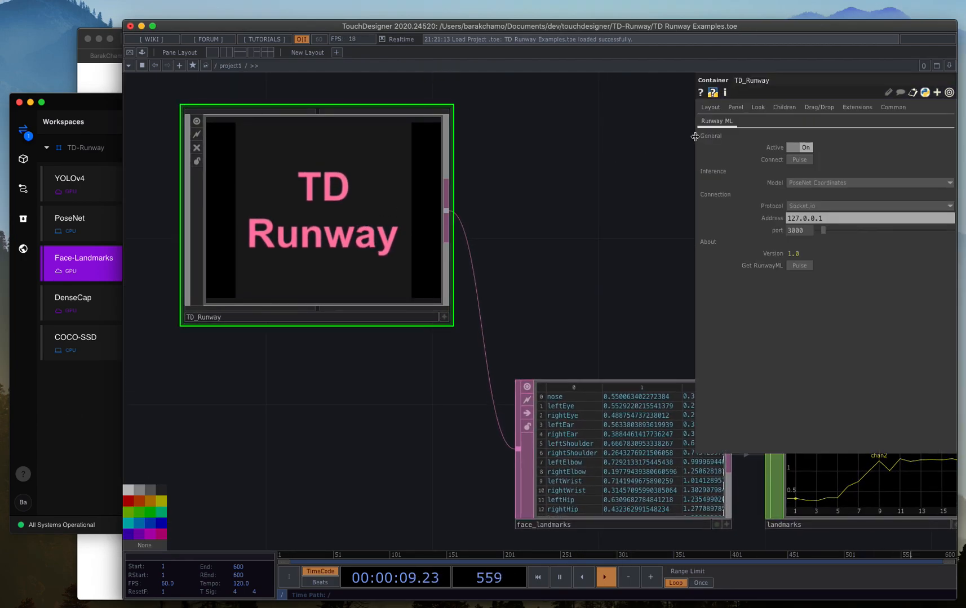
pyautogui.click(795, 148)
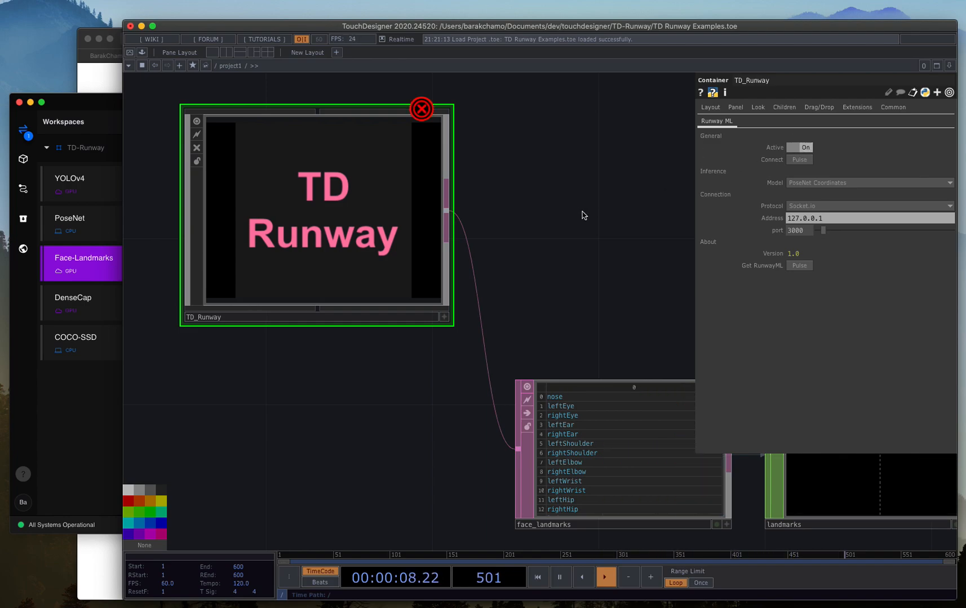
# Look inside TD_Runway for the source of its error at socketio_callbacks and return to the project network.
pyautogui.moveTo(606, 216); pyautogui.dragTo(617, 225)
pyautogui.moveTo(431, 126)
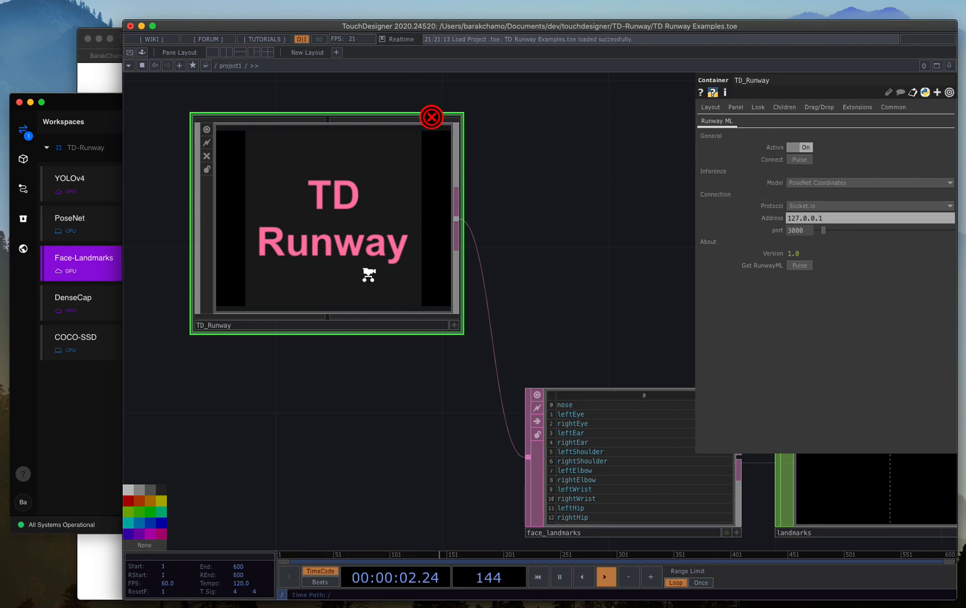
pyautogui.doubleClick(366, 273)
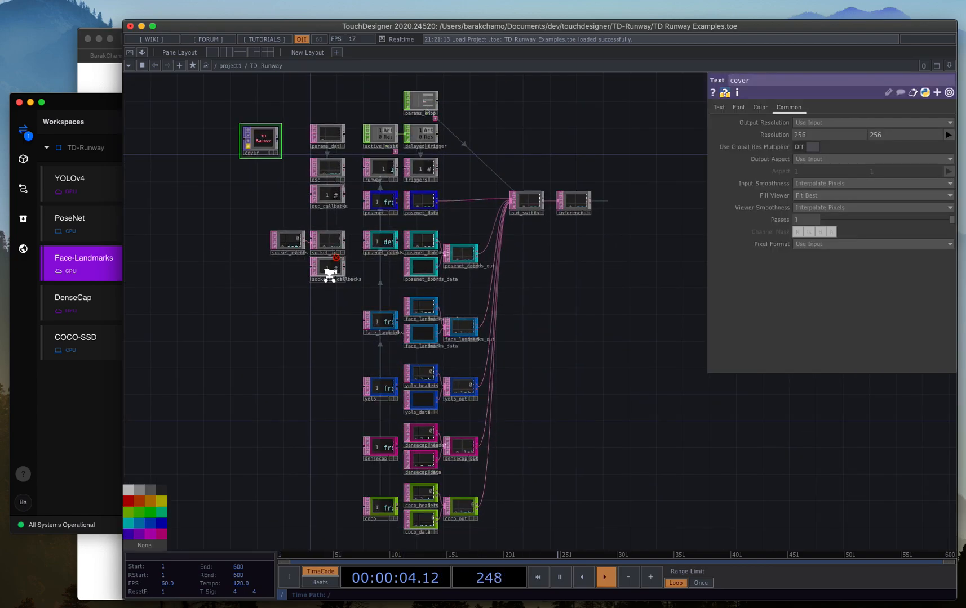
pyautogui.scroll(10, 332, 270)
pyautogui.moveTo(381, 192)
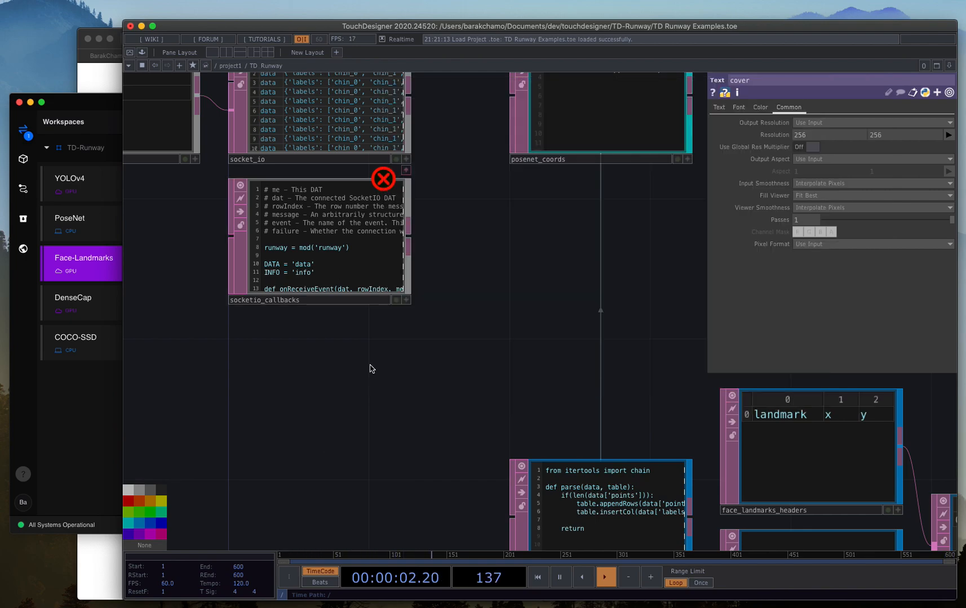
pyautogui.press('u')
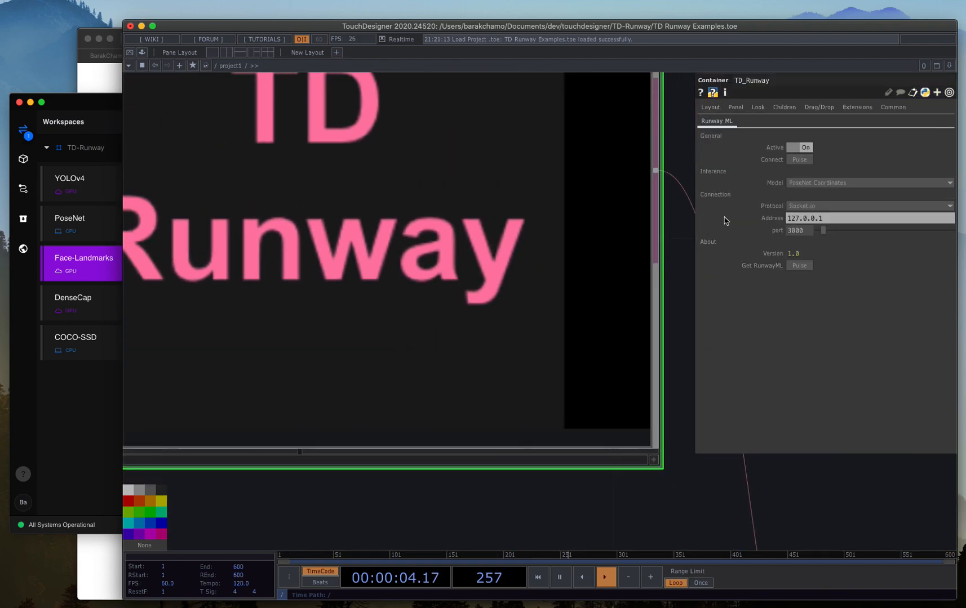
# Set TD_Runway's inference model to Face Landmarks.
pyautogui.click(829, 183)
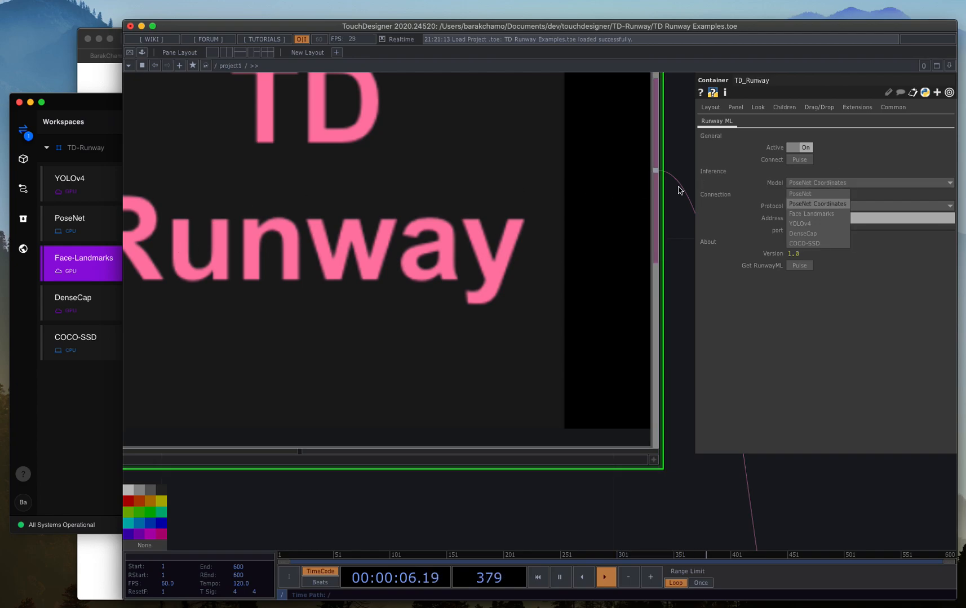
pyautogui.click(817, 217)
pyautogui.scroll(-10, 513, 357)
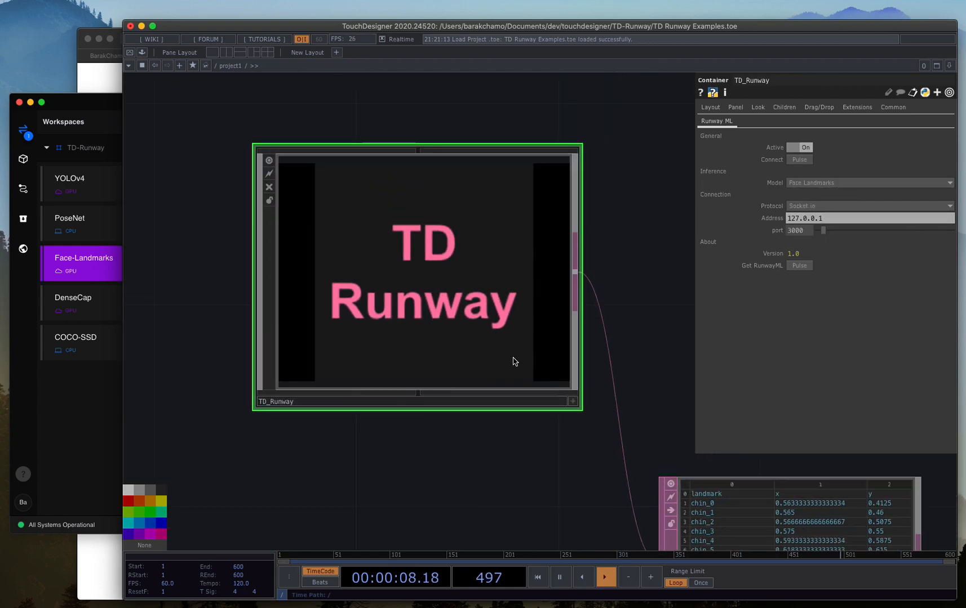
# Examine the landmark names and x and y coordinate columns in the face_landmarks table.
pyautogui.moveTo(662, 338); pyautogui.dragTo(360, 140)
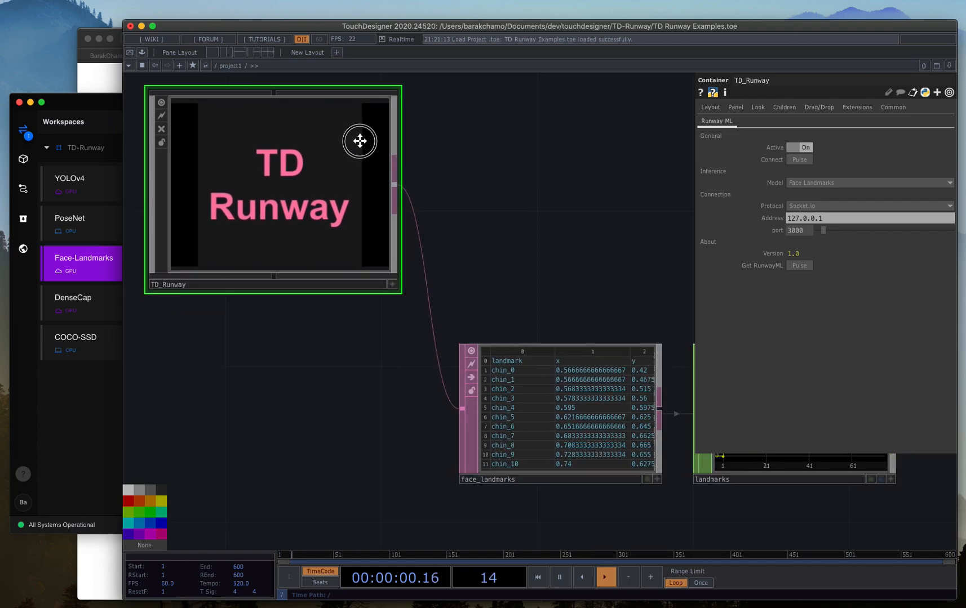
pyautogui.scroll(4, 377, 306)
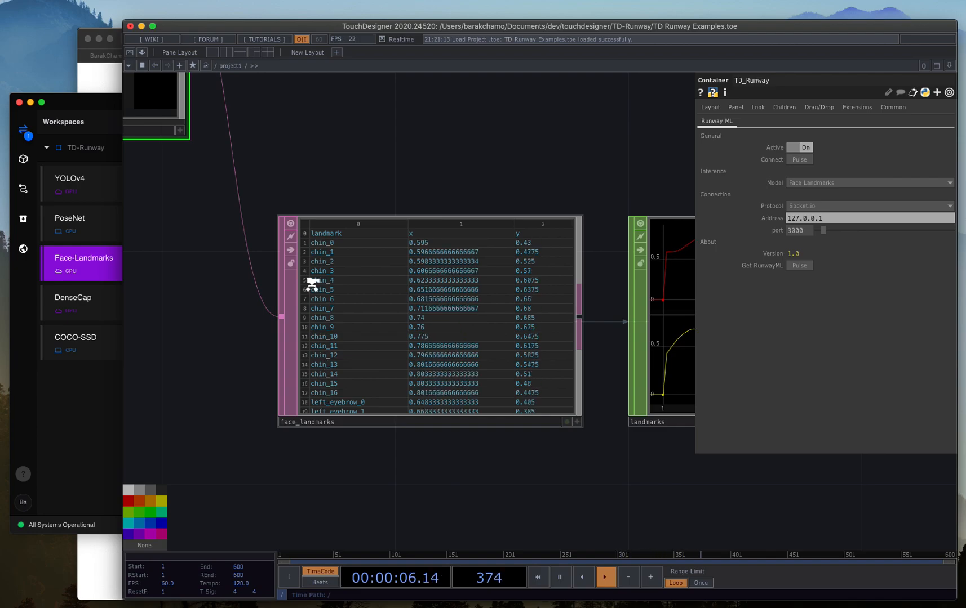
pyautogui.scroll(3, 311, 283)
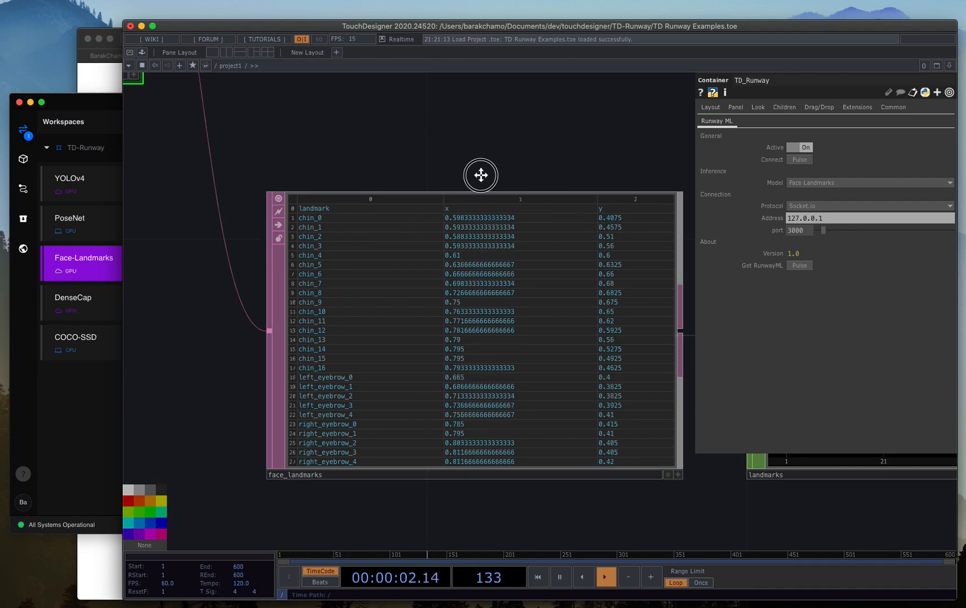
pyautogui.moveTo(488, 172); pyautogui.dragTo(413, 191)
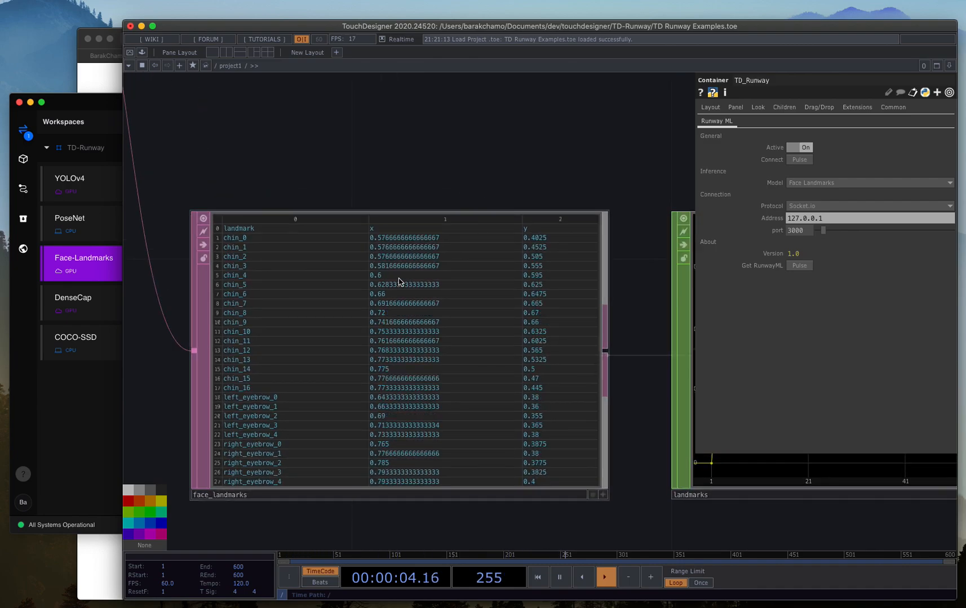
pyautogui.moveTo(244, 207); pyautogui.dragTo(398, 220)
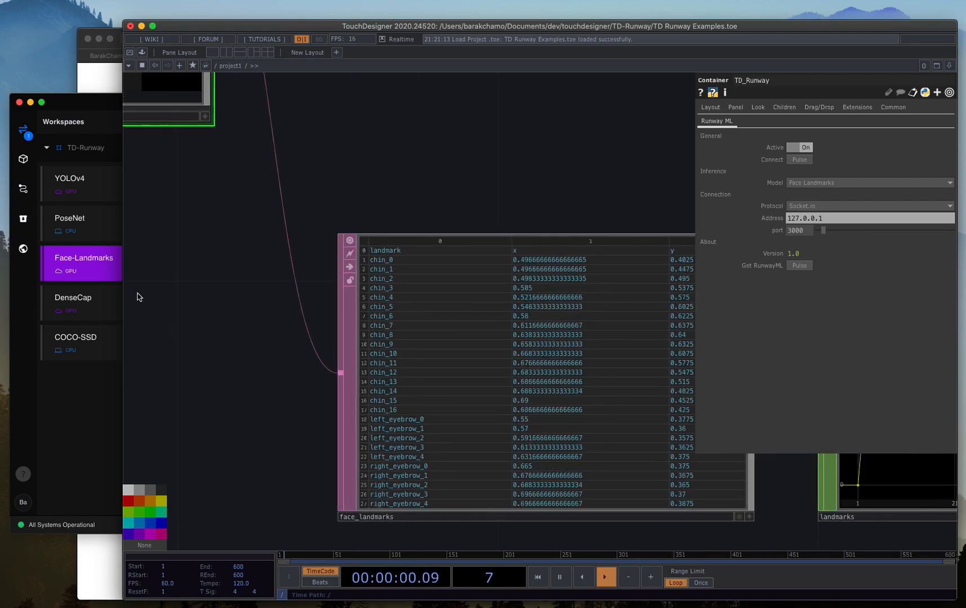
# Follow the face_landmarks table through the landmarks channels to landmarks_geo and show that geometry's transform parameters.
pyautogui.moveTo(528, 211); pyautogui.dragTo(394, 214)
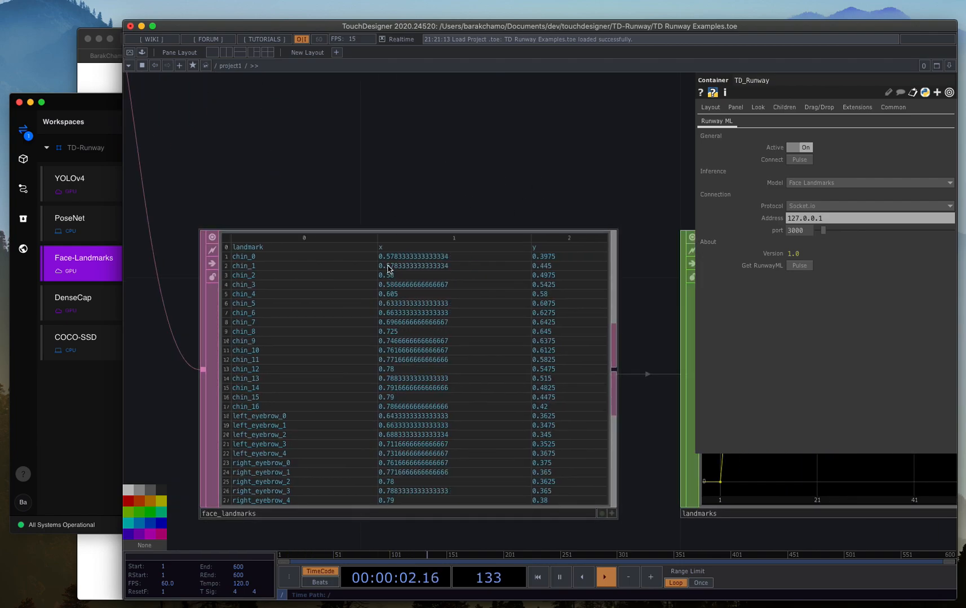
pyautogui.scroll(-3, 451, 250)
pyautogui.moveTo(523, 191); pyautogui.dragTo(322, 211)
pyautogui.scroll(-4, 347, 296)
pyautogui.moveTo(580, 421); pyautogui.dragTo(336, 442)
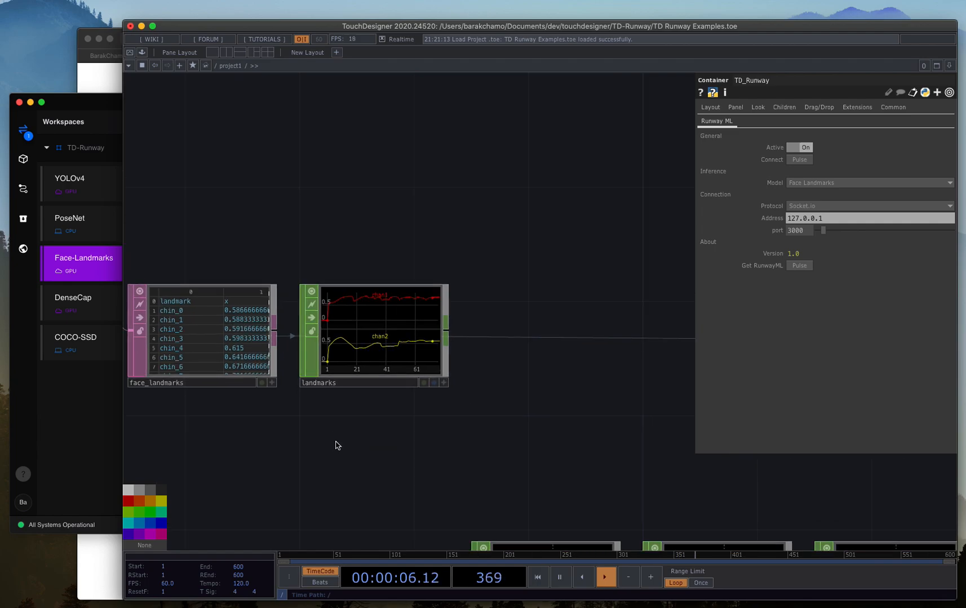
pyautogui.moveTo(598, 414); pyautogui.dragTo(315, 419)
pyautogui.moveTo(562, 466); pyautogui.dragTo(791, 476)
pyautogui.moveTo(331, 463); pyautogui.dragTo(463, 440)
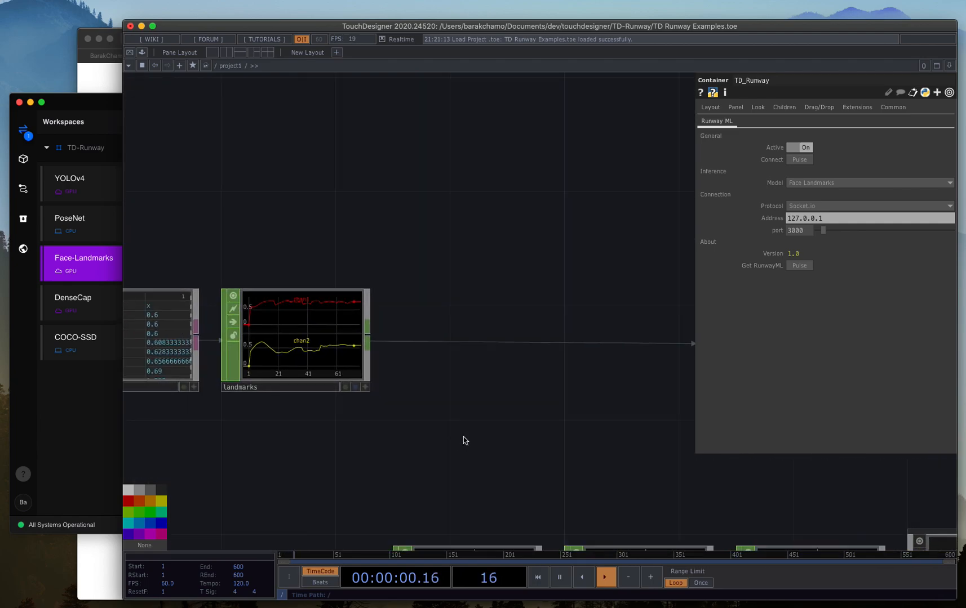
pyautogui.moveTo(485, 401); pyautogui.dragTo(313, 401)
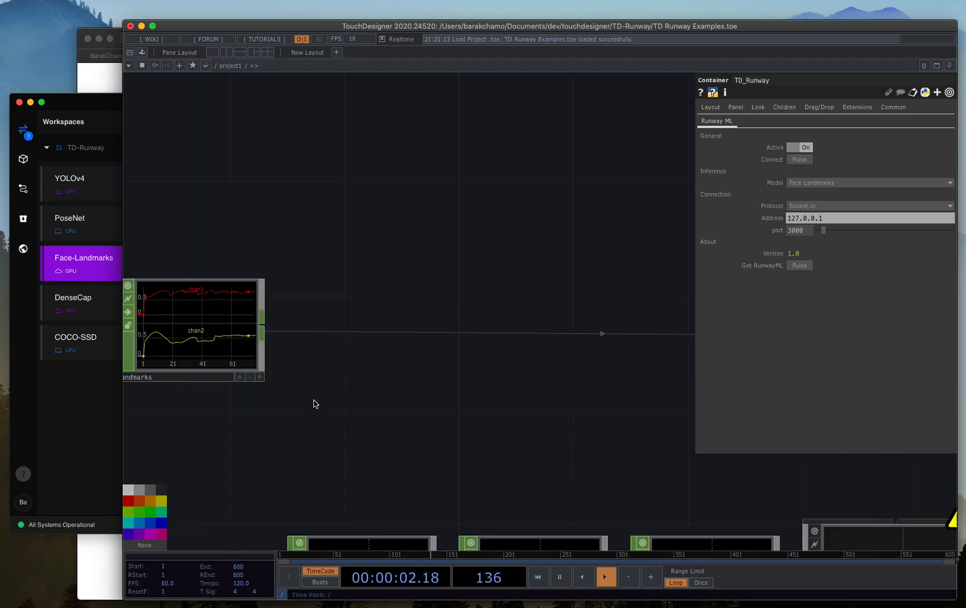
pyautogui.moveTo(502, 401); pyautogui.dragTo(298, 406)
pyautogui.click(522, 338)
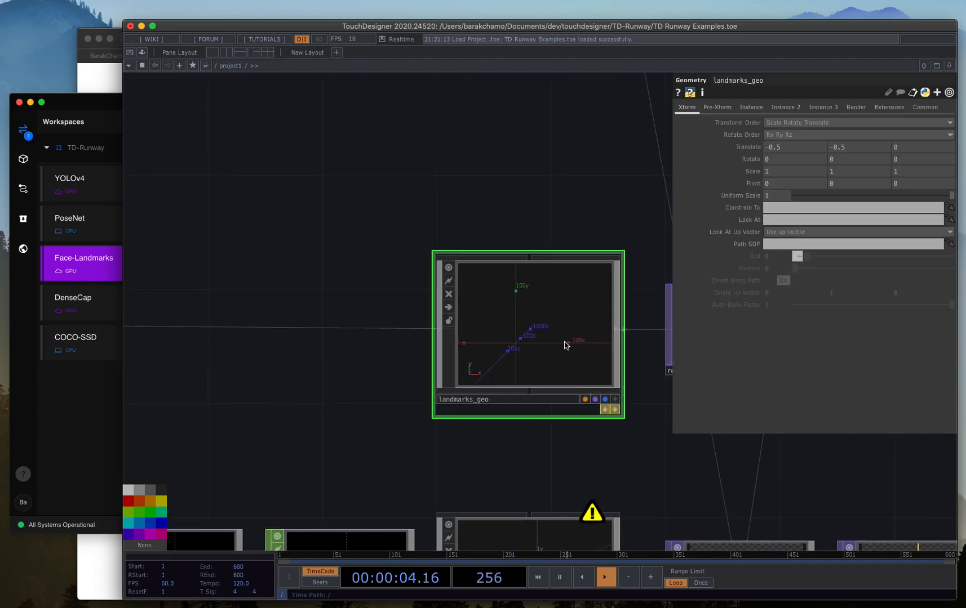
pyautogui.scroll(4, 565, 341)
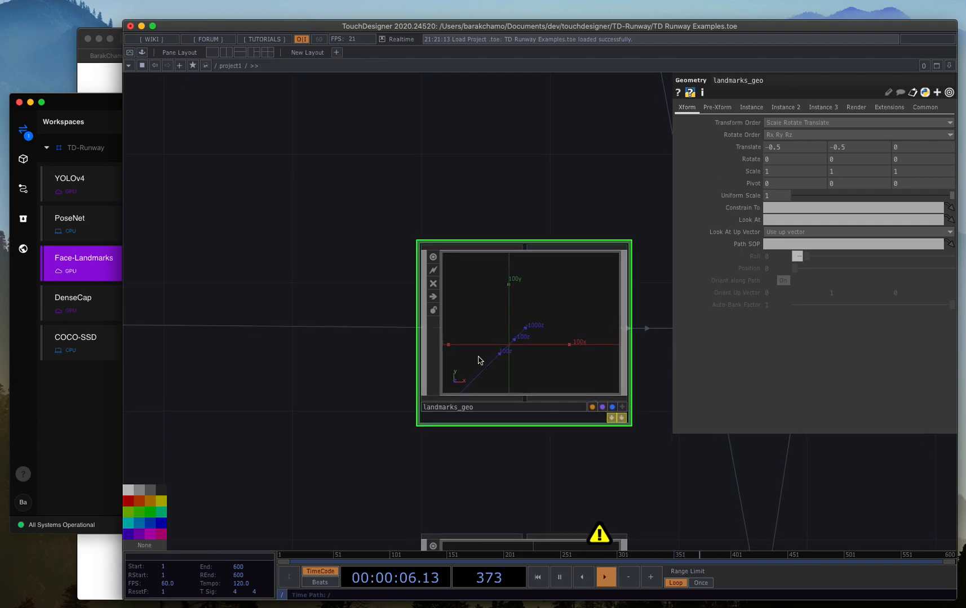
# Inspect cam1's orthographic projection and the Ortho Width expression based on fit_runway's width and height.
pyautogui.scroll(-5, 471, 360)
pyautogui.scroll(-2, 471, 359)
pyautogui.moveTo(496, 239); pyautogui.dragTo(391, 298)
pyautogui.moveTo(414, 253); pyautogui.dragTo(404, 372)
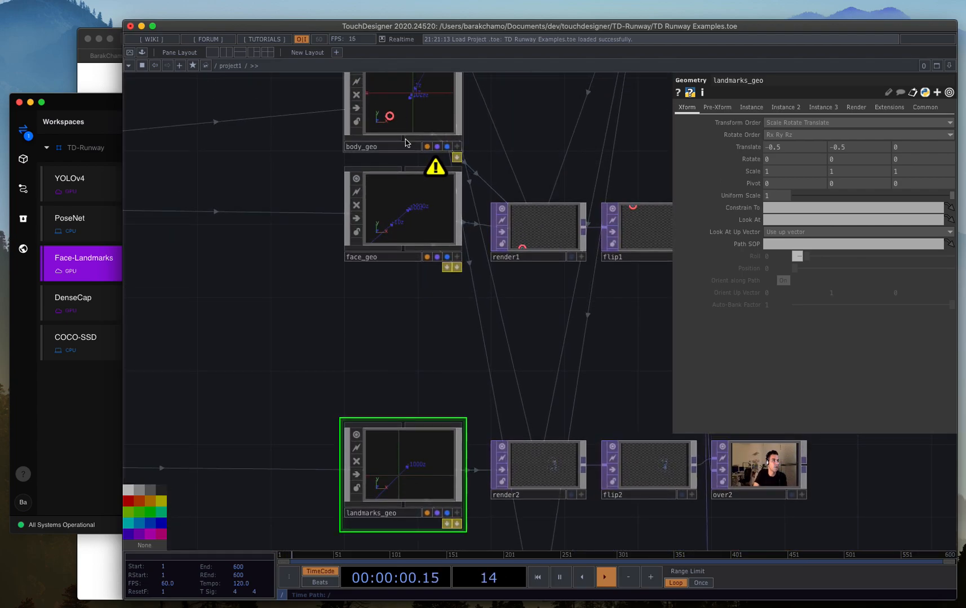
pyautogui.moveTo(306, 167); pyautogui.dragTo(323, 317)
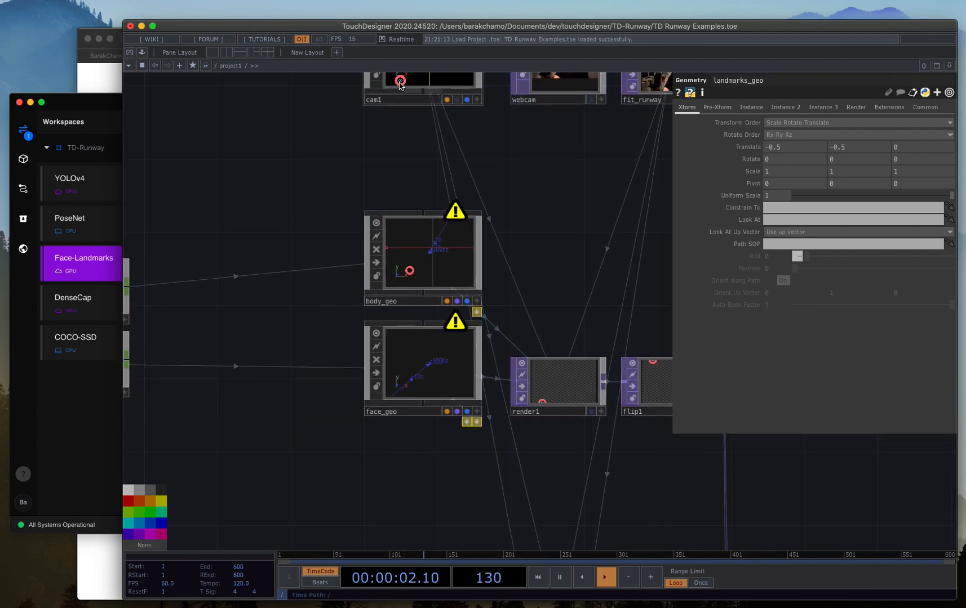
pyautogui.click(407, 82)
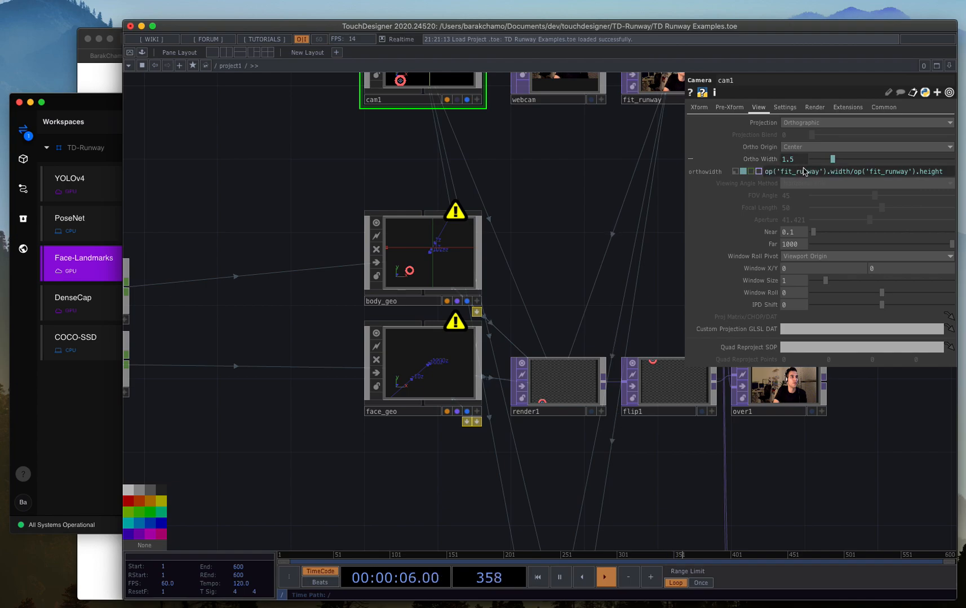
pyautogui.moveTo(557, 185); pyautogui.dragTo(473, 254)
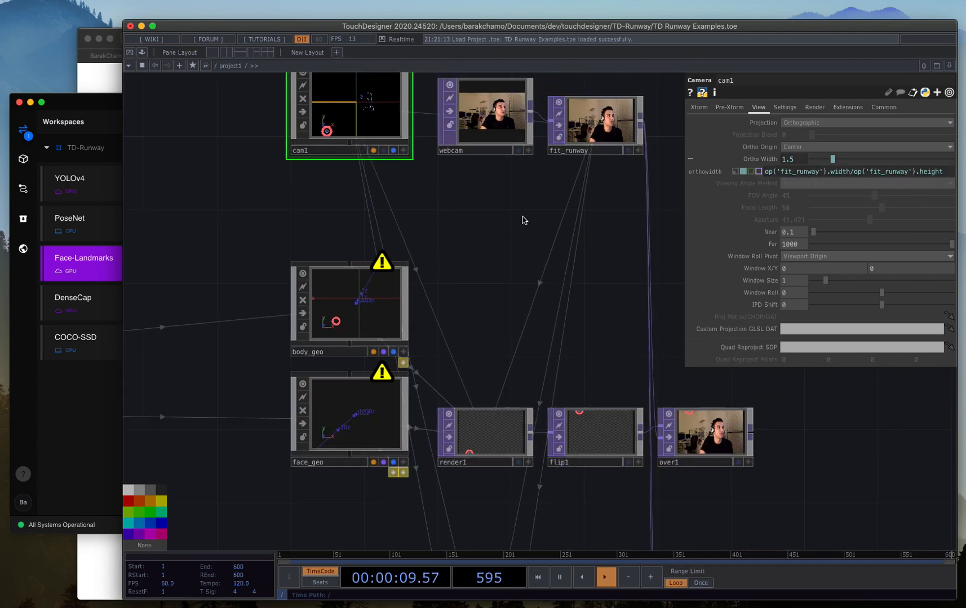
# Compare fit_runway's resolution with the Face-Landmarks input size in Runway ML, and return to the TouchDesigner network.
pyautogui.click(574, 152)
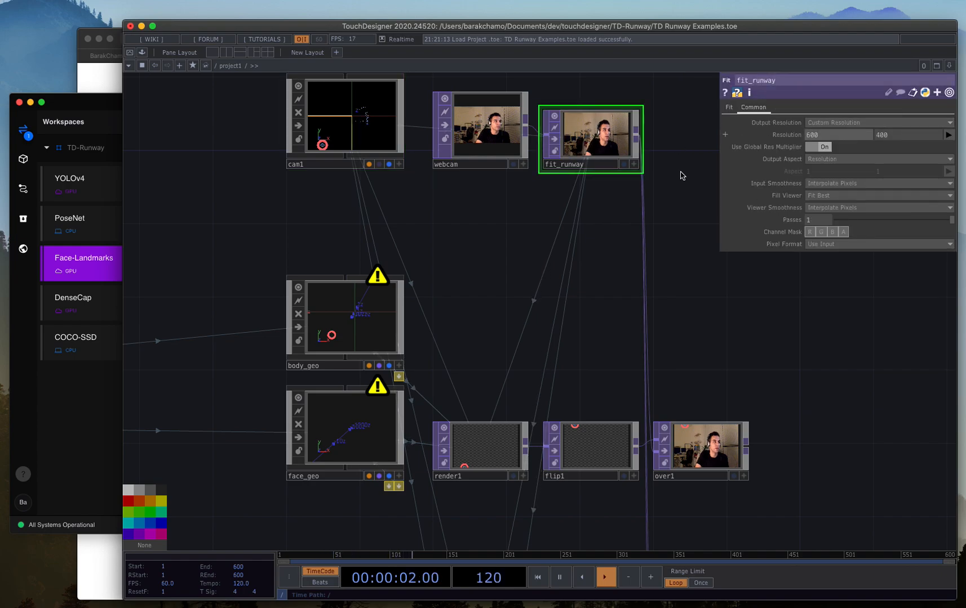
pyautogui.click(88, 399)
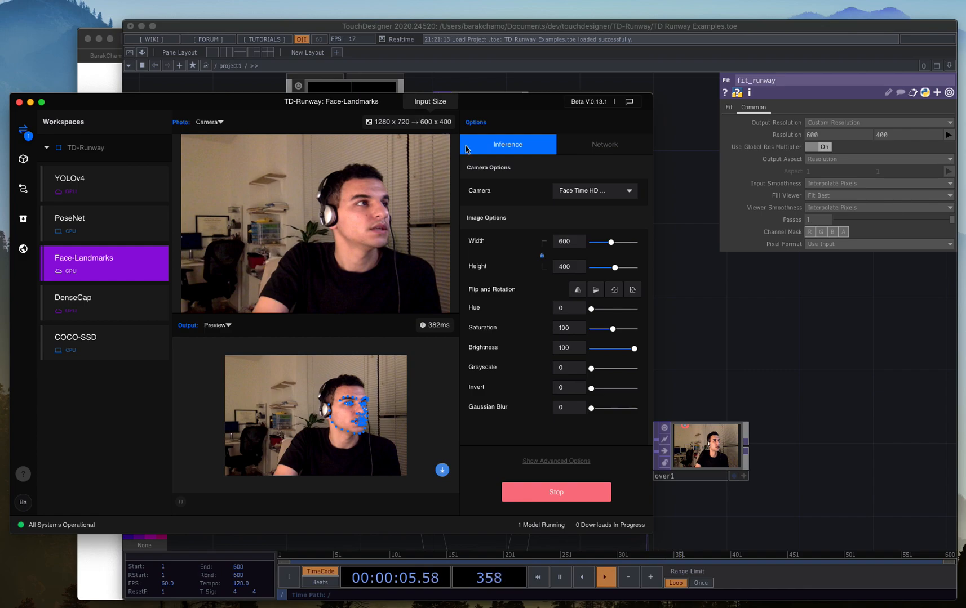
pyautogui.click(815, 356)
pyautogui.moveTo(696, 284); pyautogui.dragTo(679, 252)
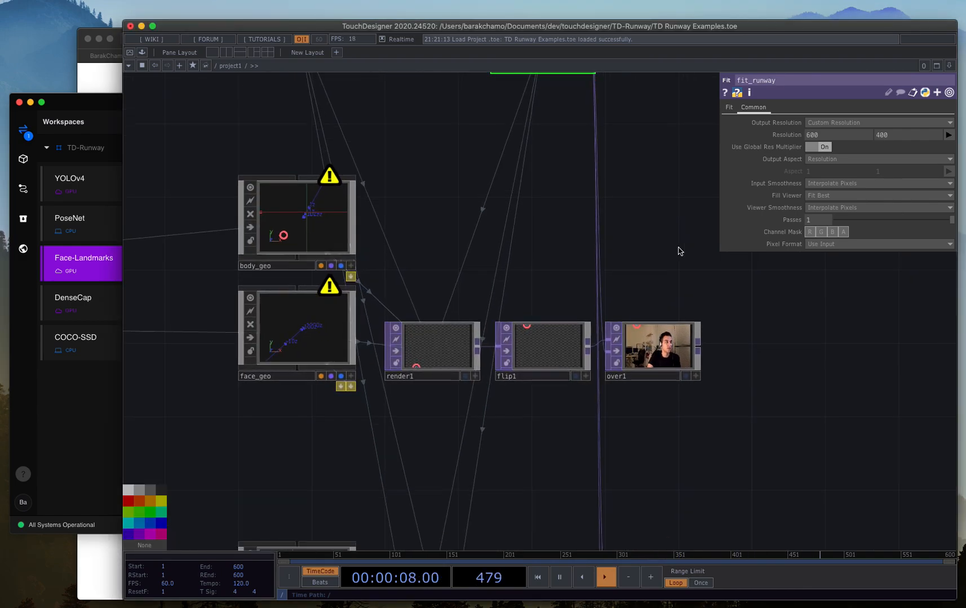
# Examine the render2, flip2 and over2 chain and view the face-landmark circles over the webcam image up close.
pyautogui.scroll(1, 670, 247)
pyautogui.scroll(-3, 657, 255)
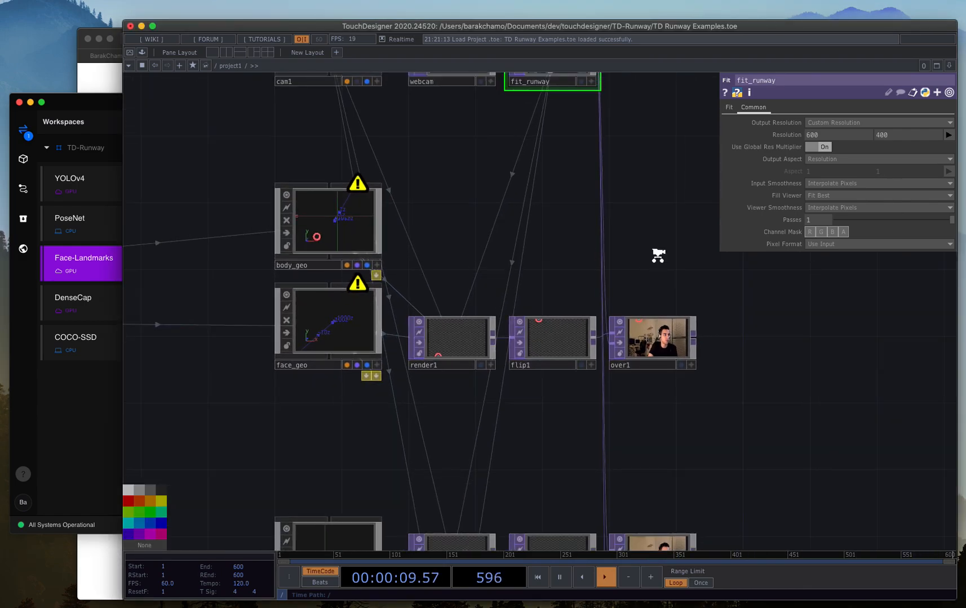
pyautogui.moveTo(669, 404); pyautogui.dragTo(670, 285)
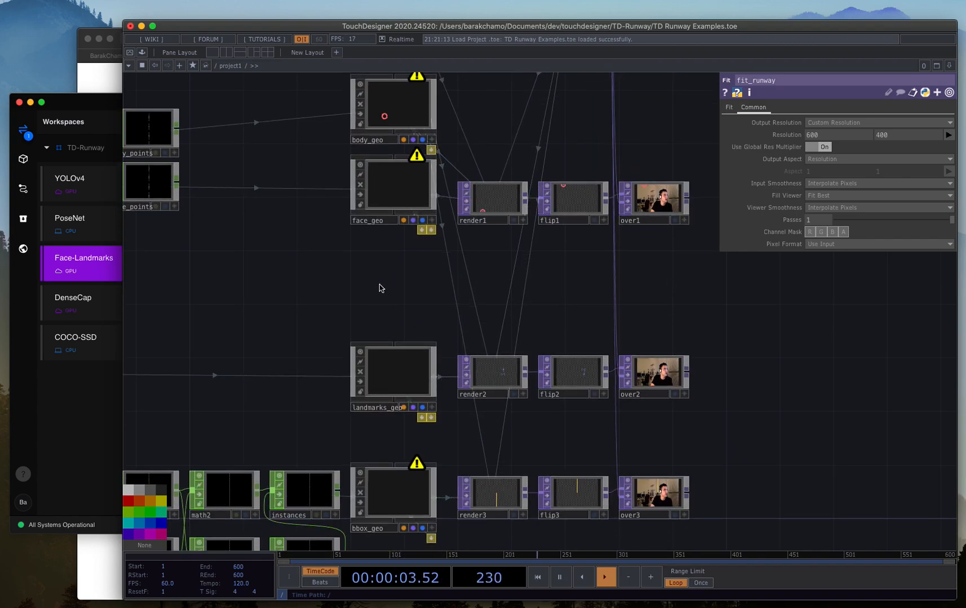
pyautogui.scroll(2, 685, 387)
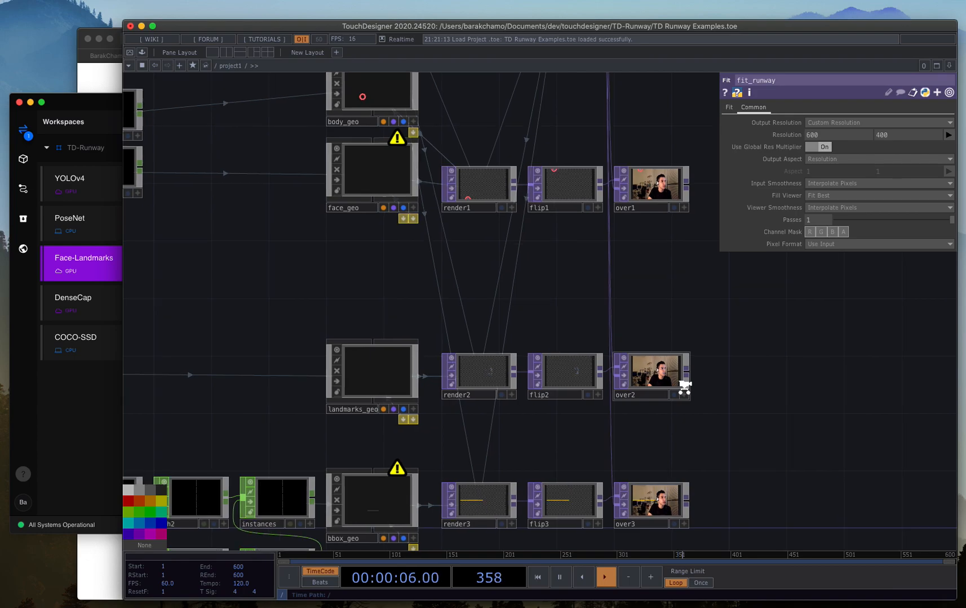
pyautogui.moveTo(287, 296); pyautogui.dragTo(270, 270)
pyautogui.scroll(10, 658, 324)
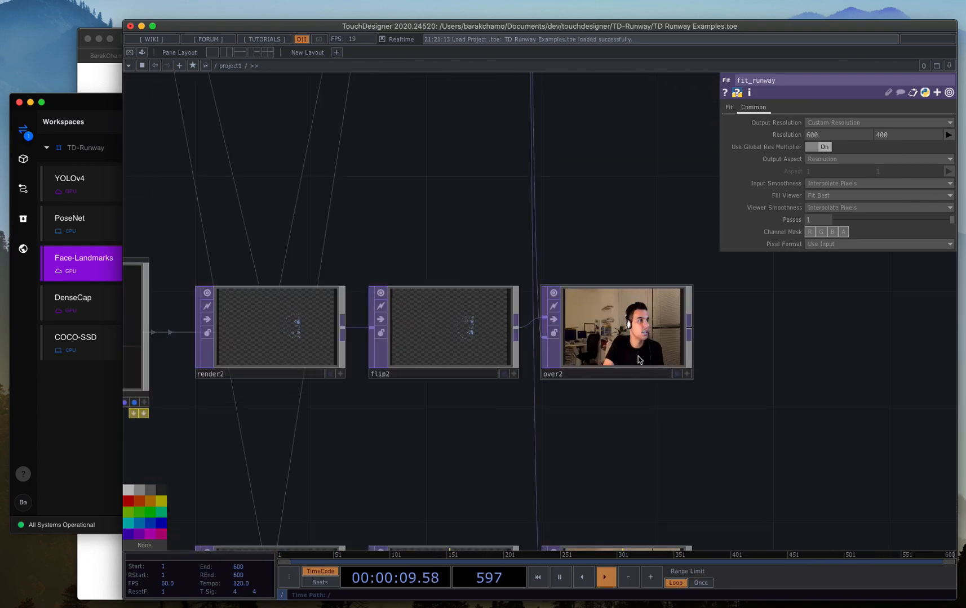
pyautogui.scroll(-3, 658, 324)
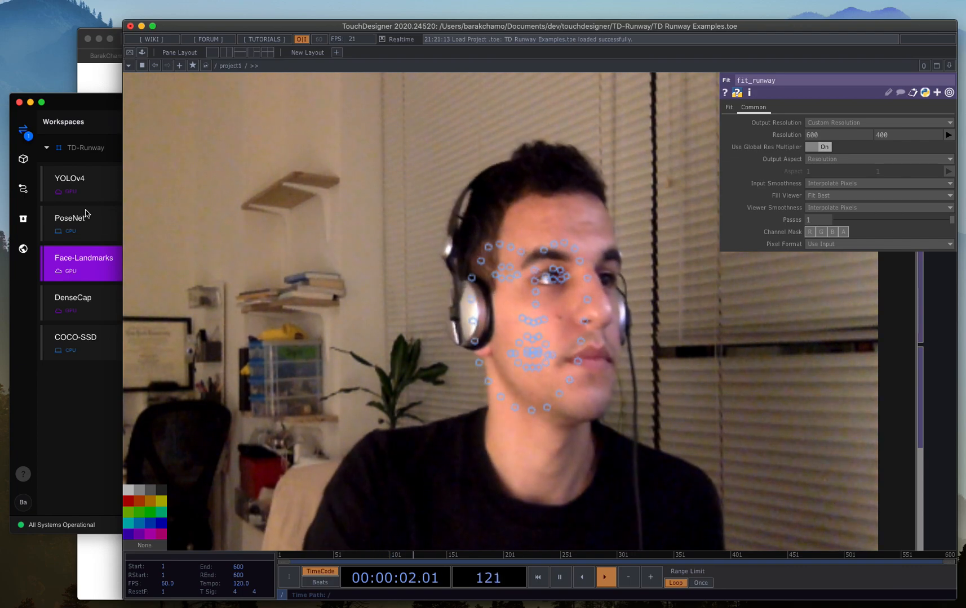
pyautogui.scroll(-5, 339, 239)
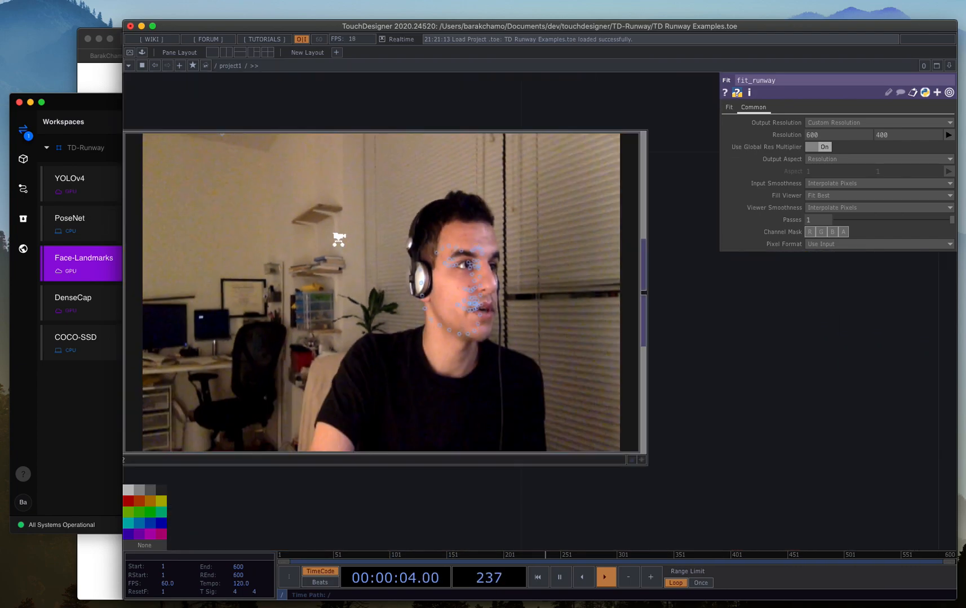
pyautogui.moveTo(333, 241); pyautogui.dragTo(462, 274)
# Switch to Runway ML and stop the running Face-Landmarks model.
pyautogui.scroll(2, 235, 266)
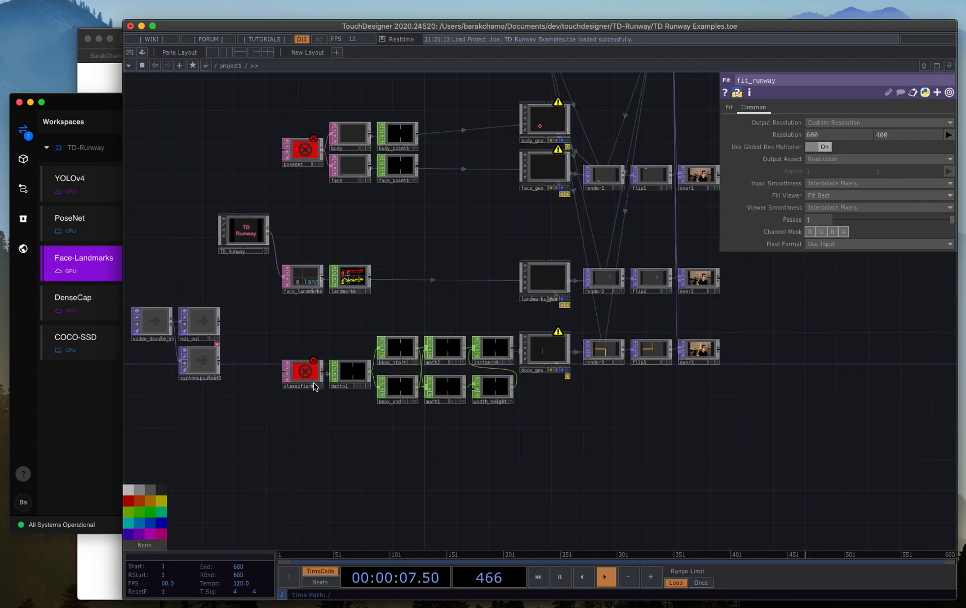
pyautogui.moveTo(347, 356); pyautogui.dragTo(418, 372)
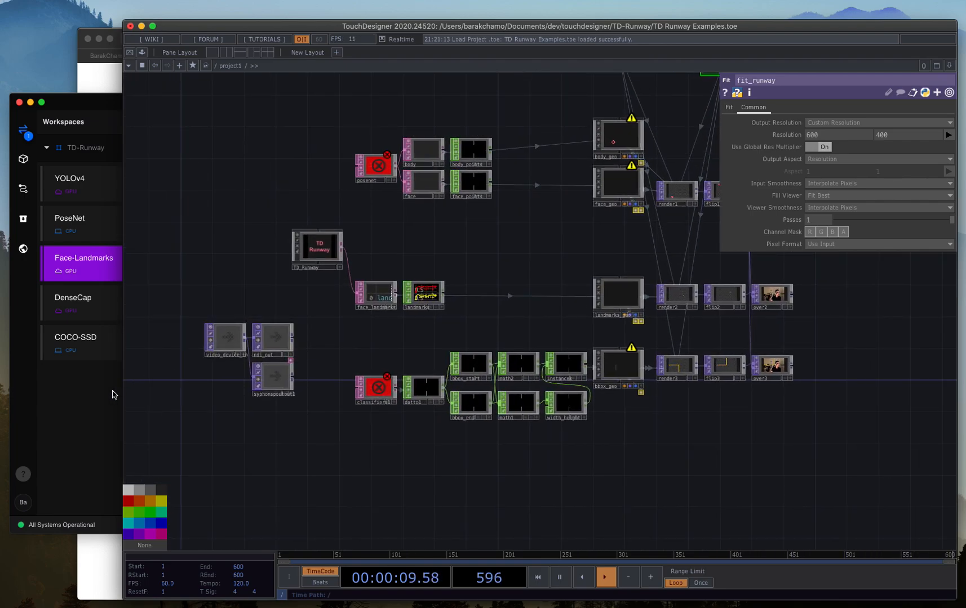
pyautogui.click(129, 319)
pyautogui.click(146, 310)
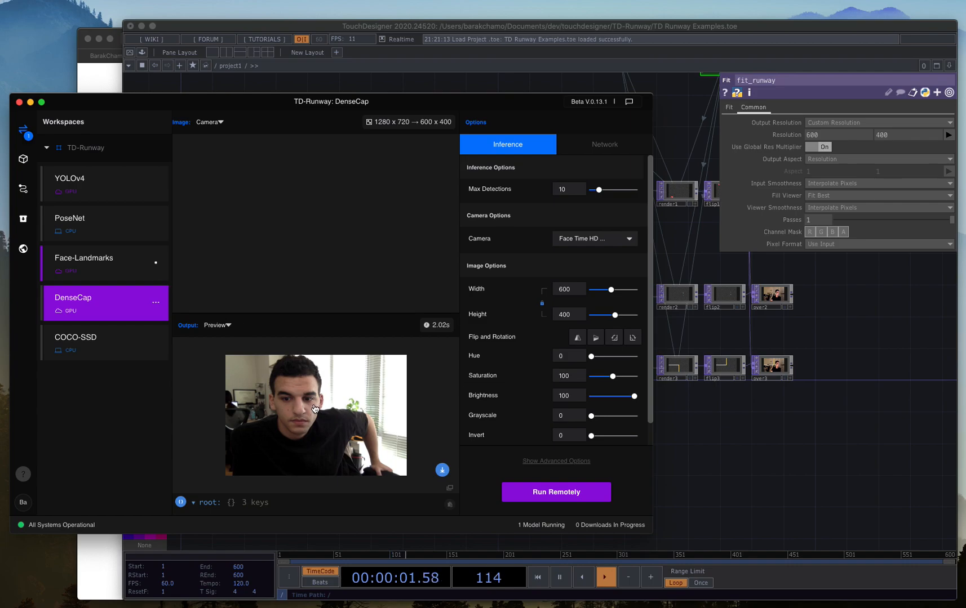
pyautogui.click(98, 275)
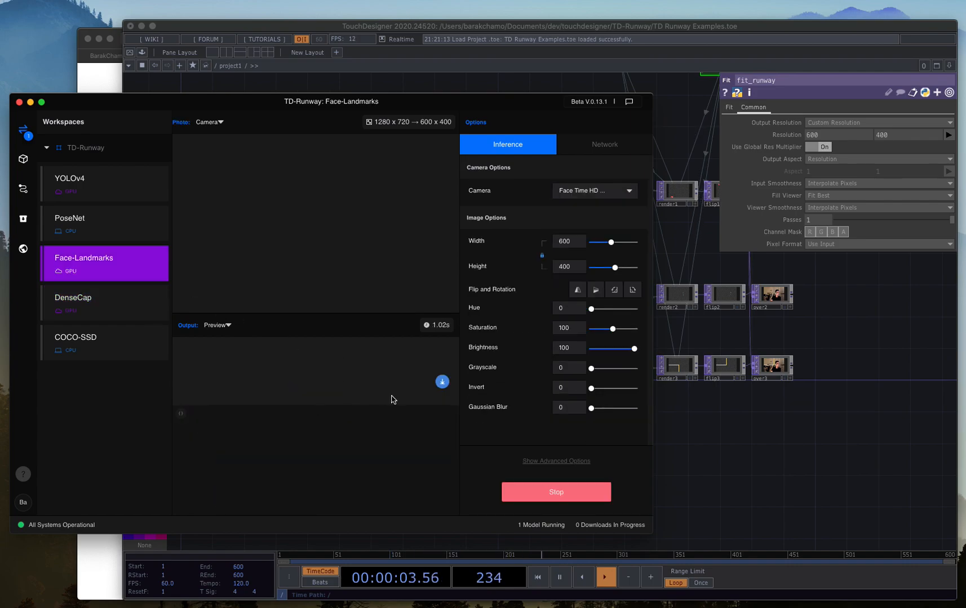
pyautogui.click(562, 497)
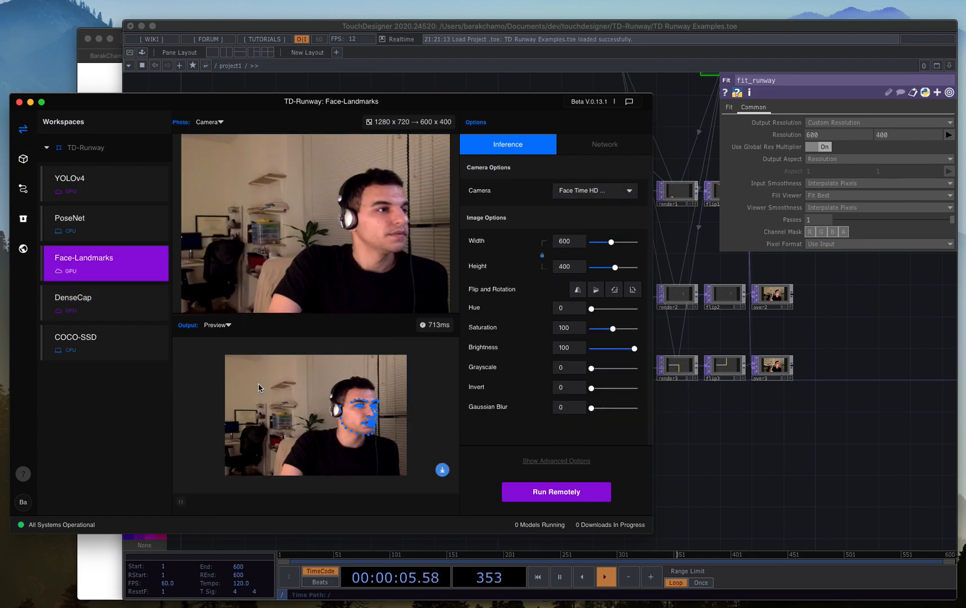
# Compare the bounding boxes, labels and scores in the outputs of DenseCap, COCO-SSD and YOLOv4.
pyautogui.click(120, 312)
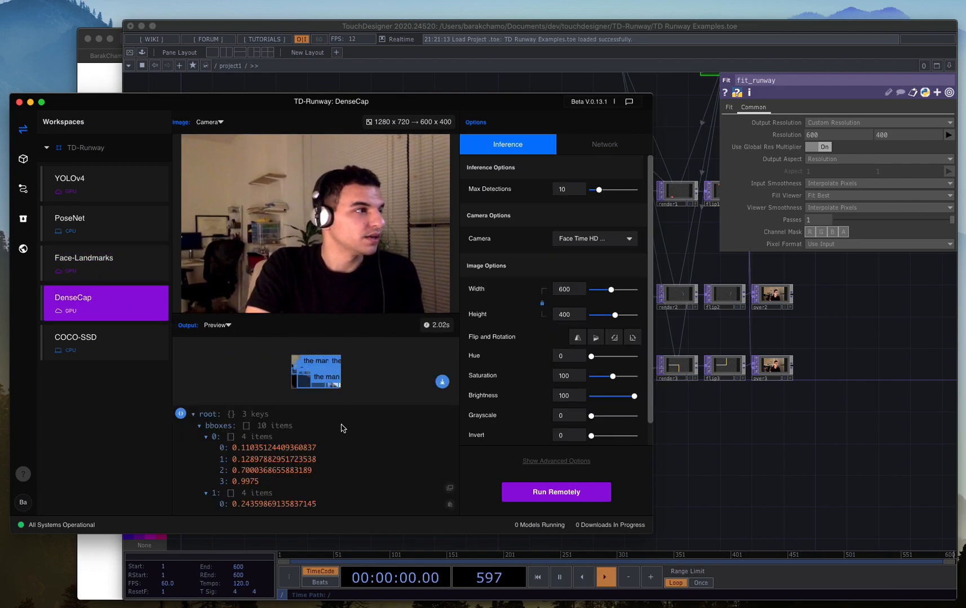
pyautogui.scroll(-15, 349, 462)
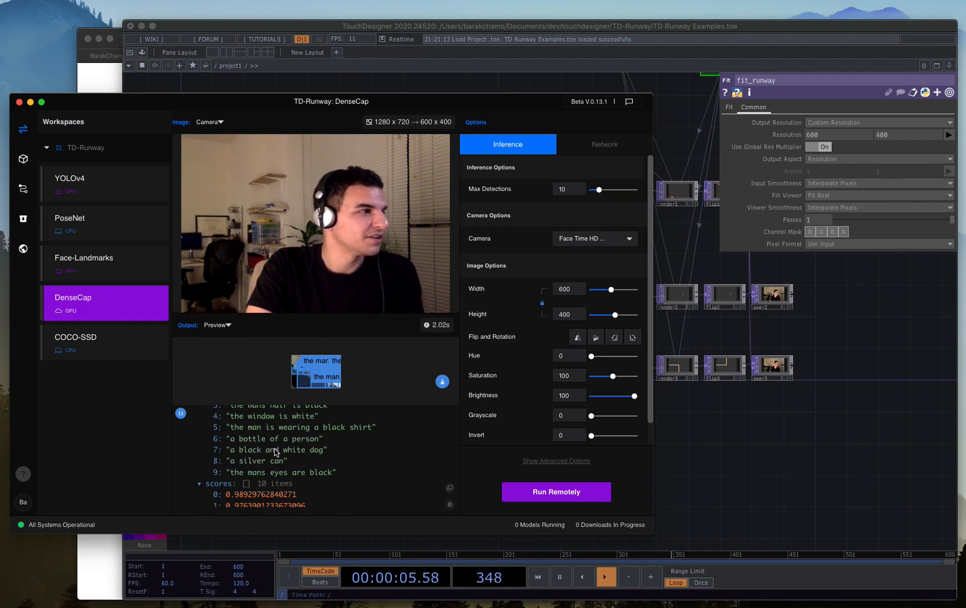
pyautogui.scroll(1, 278, 448)
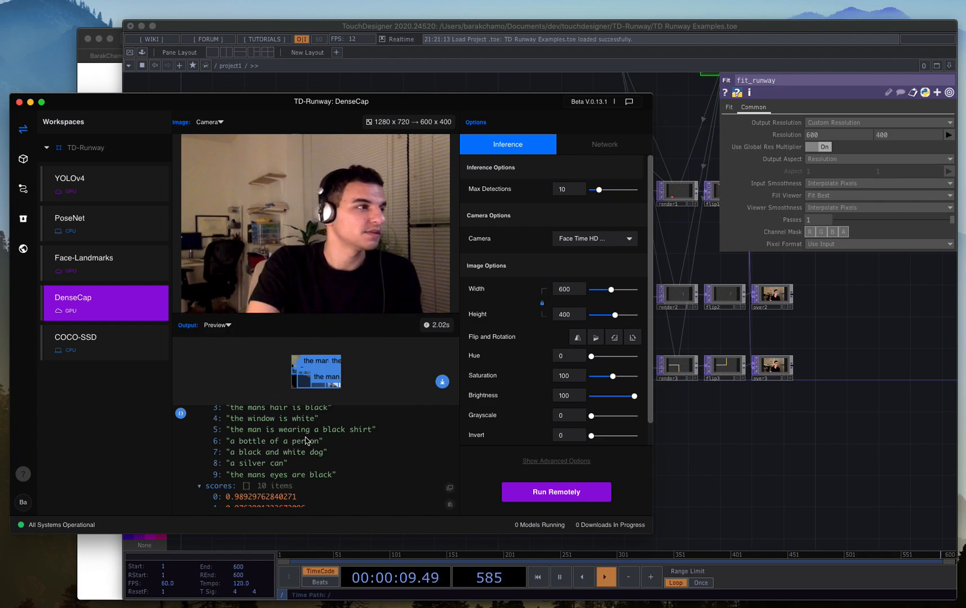
pyautogui.scroll(3, 267, 507)
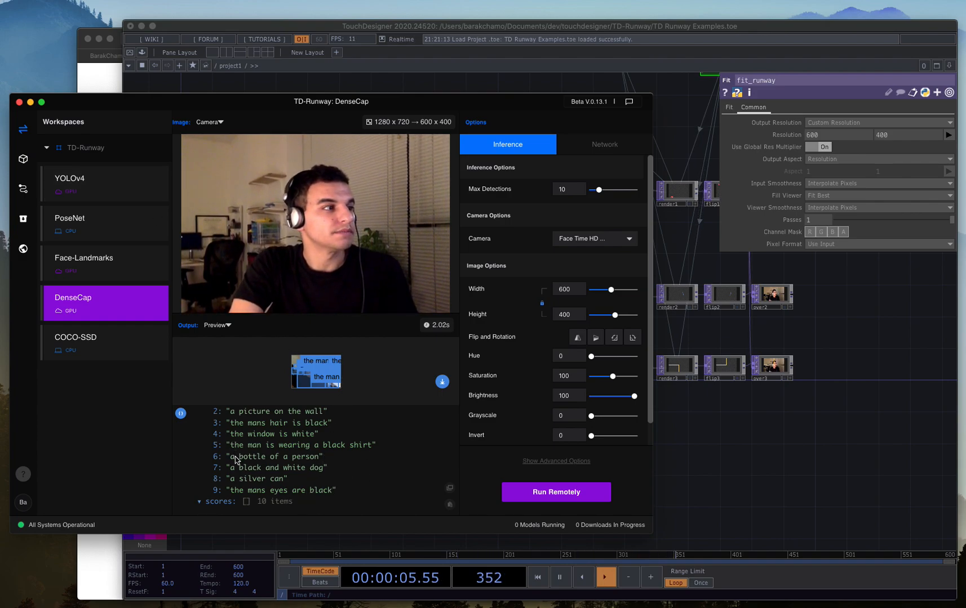
pyautogui.click(110, 327)
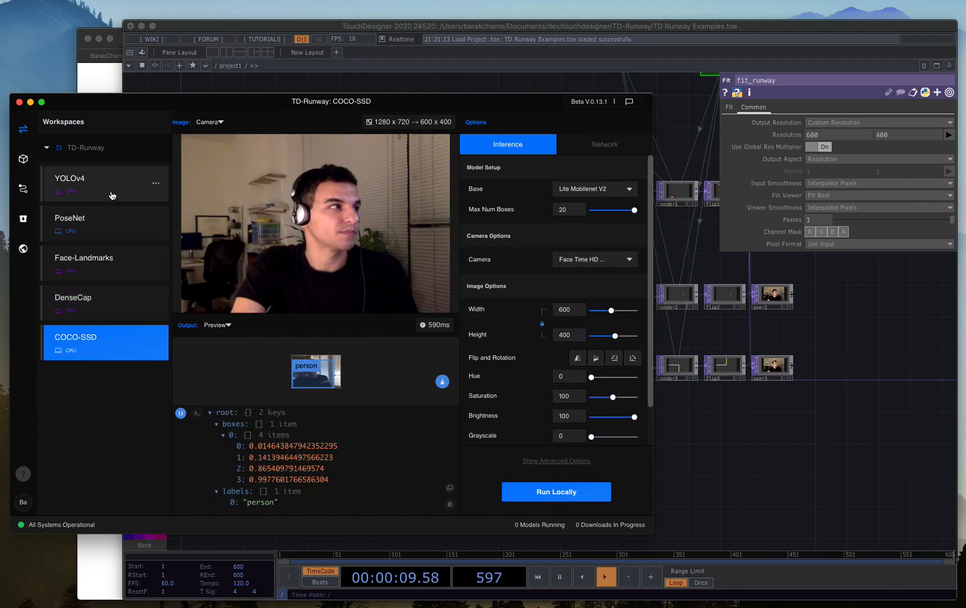
pyautogui.click(106, 193)
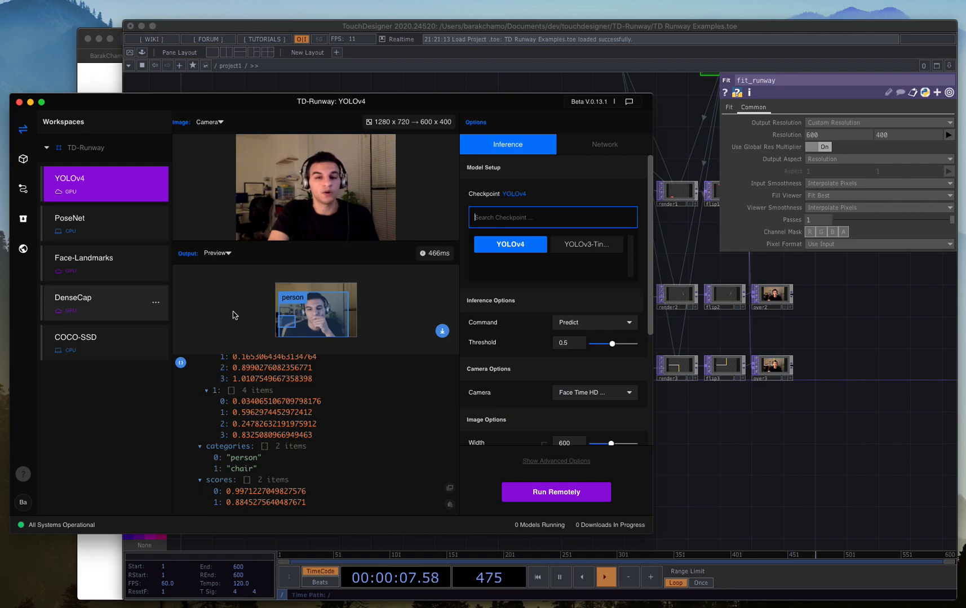
# Switch to TouchDesigner, connect TD_Runway's output to classifiers1 and disconnect it from face_landmarks.
pyautogui.click(703, 445)
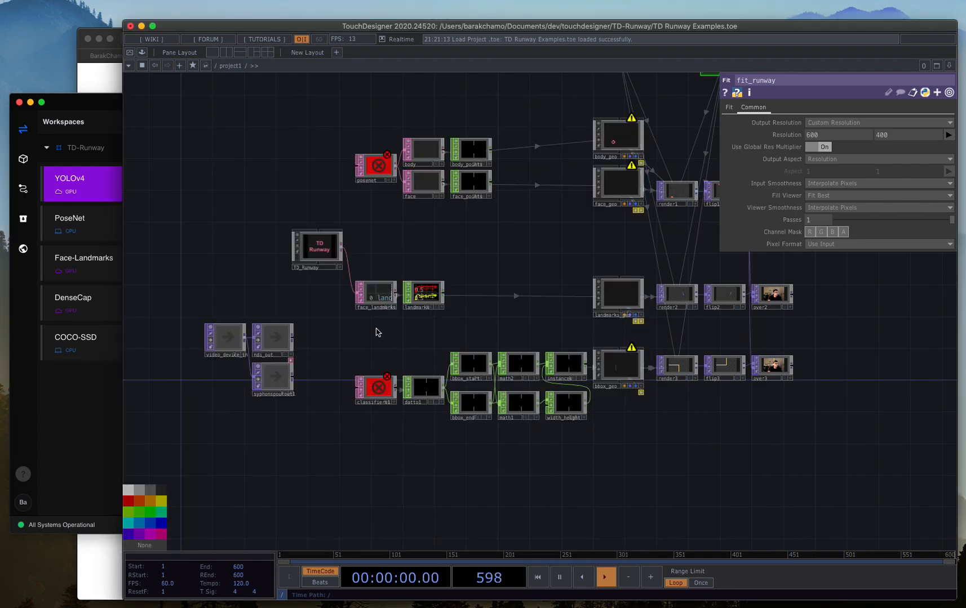
pyautogui.scroll(5, 335, 363)
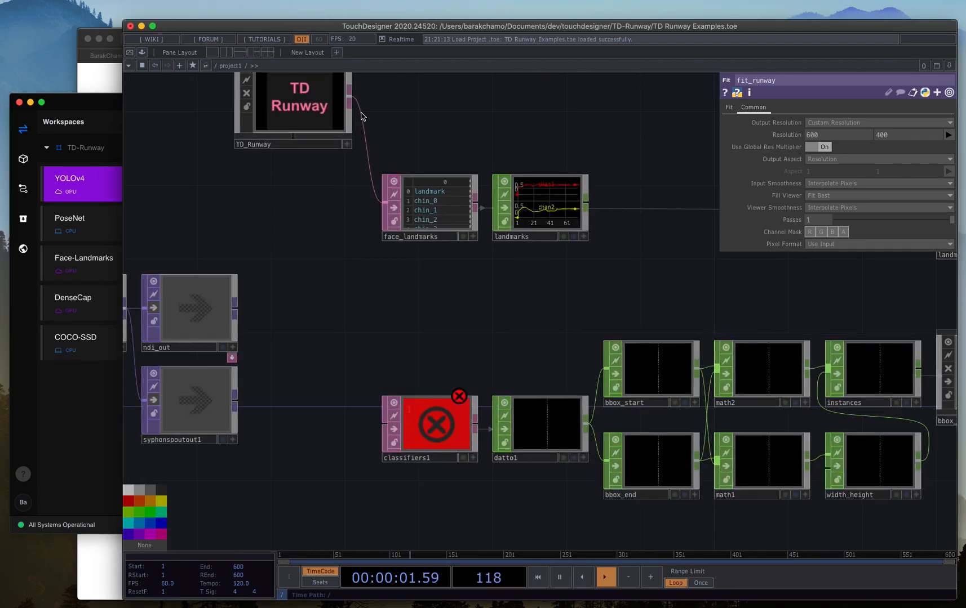
pyautogui.moveTo(350, 103); pyautogui.dragTo(385, 407)
pyautogui.click(379, 197)
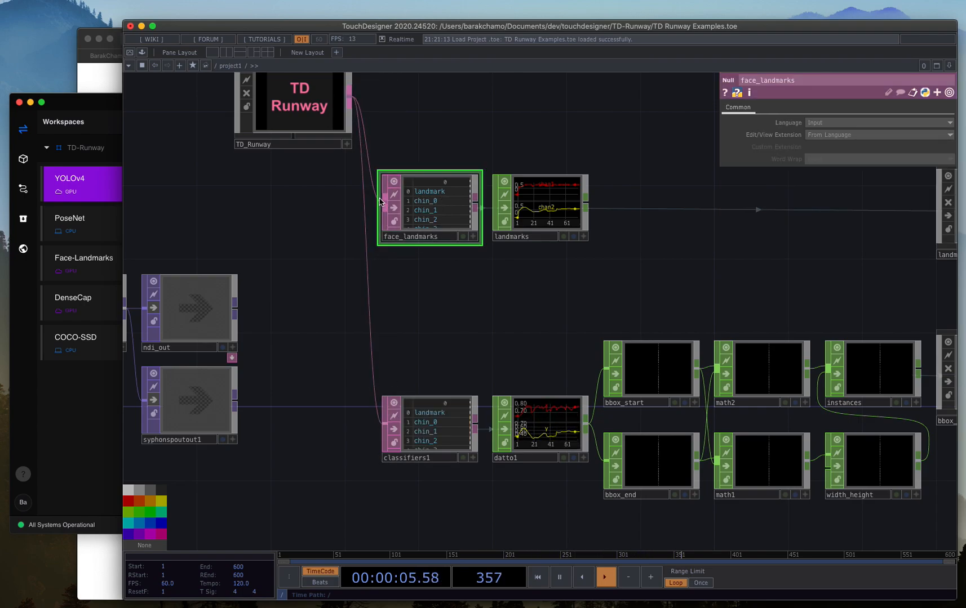
pyautogui.moveTo(376, 196); pyautogui.dragTo(348, 170)
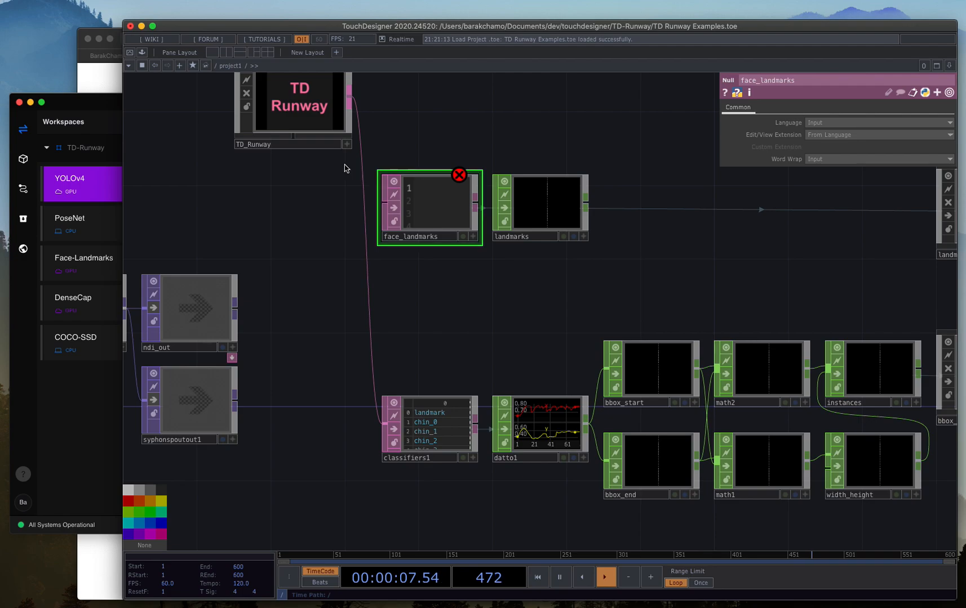
# Set the inference model of the TD_Runway container to YOLOv4.
pyautogui.click(327, 120)
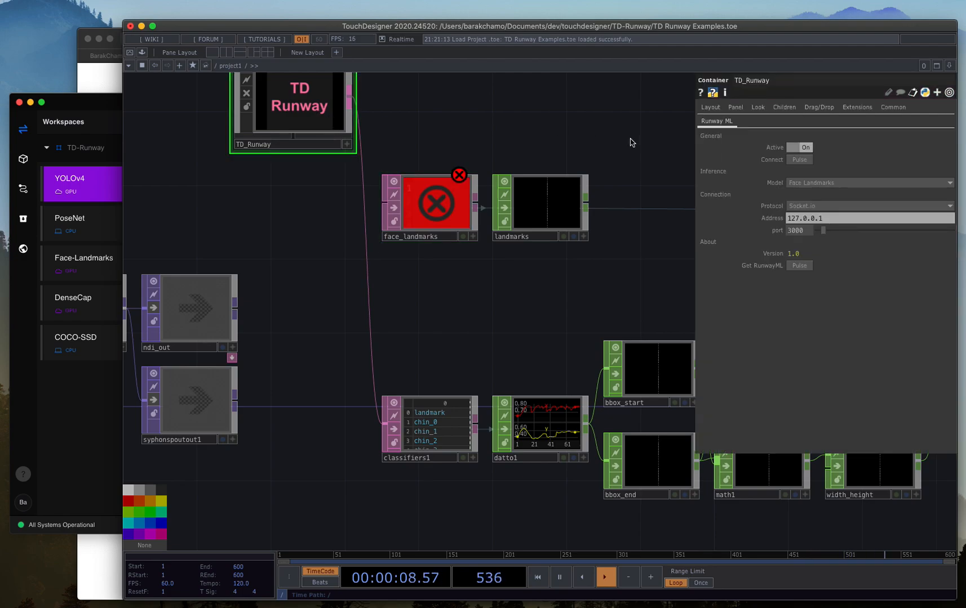
pyautogui.click(842, 185)
pyautogui.click(819, 224)
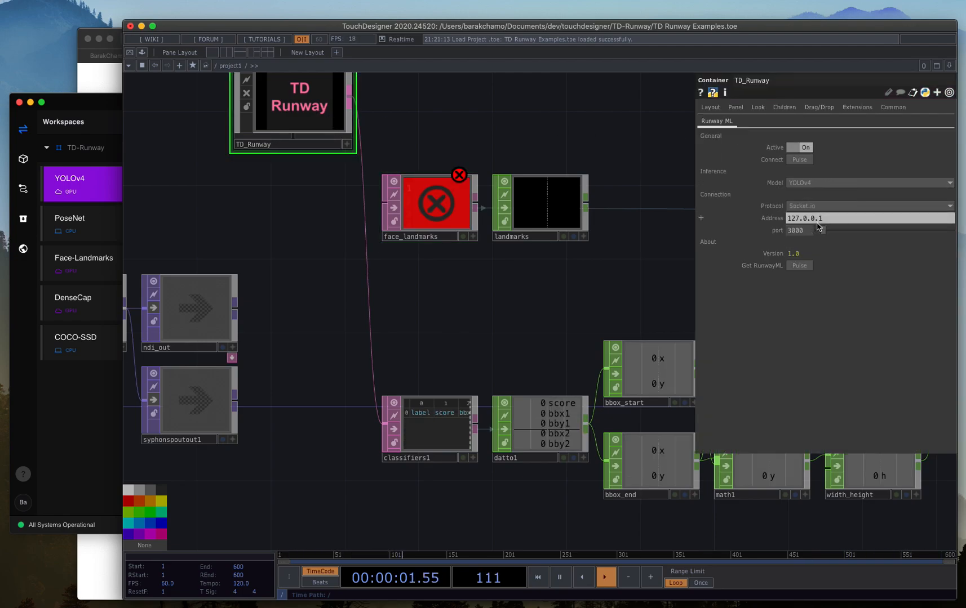
# Examine the label, score and bounding-box columns of classifiers1 and the matching channels of datto1.
pyautogui.scroll(6, 409, 439)
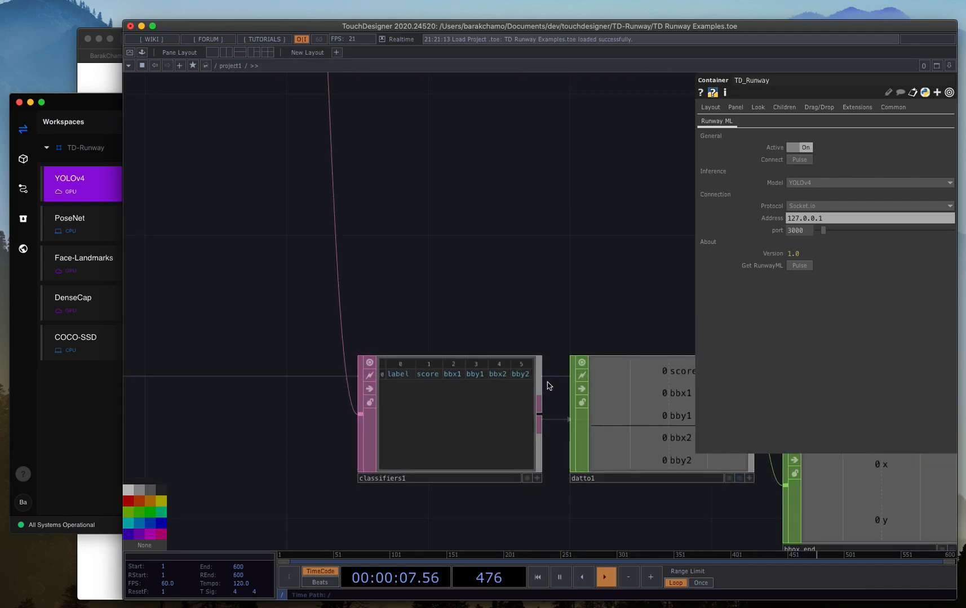
pyautogui.moveTo(455, 316); pyautogui.dragTo(473, 262)
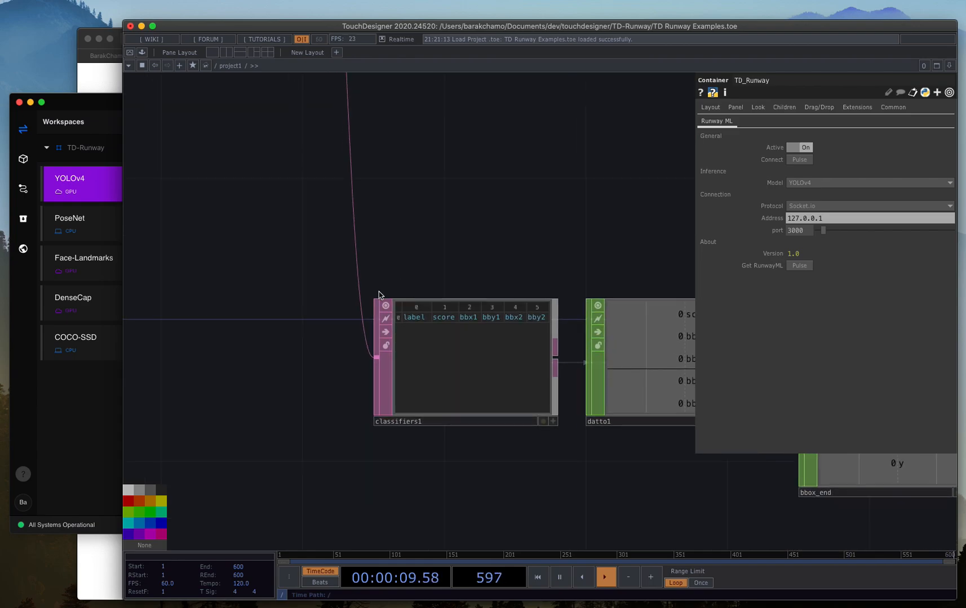
pyautogui.scroll(3, 487, 456)
pyautogui.scroll(-10, 525, 461)
pyautogui.moveTo(524, 474); pyautogui.dragTo(395, 473)
pyautogui.scroll(-1, 518, 462)
pyautogui.scroll(4, 517, 461)
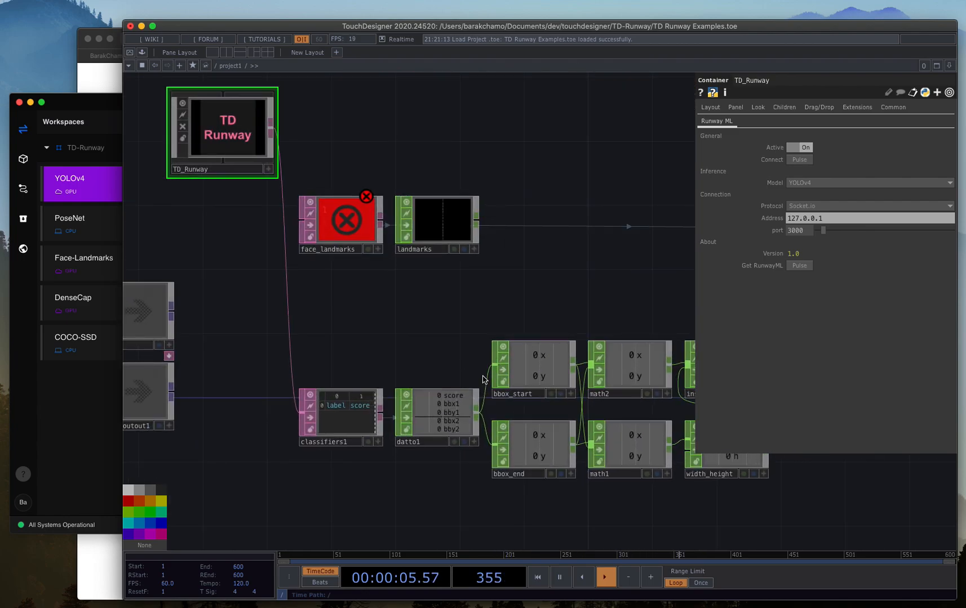
# Inspect the parameters of math2, bbox_start and bbox_end, which split and combine the bounding-box coordinates.
pyautogui.click(614, 378)
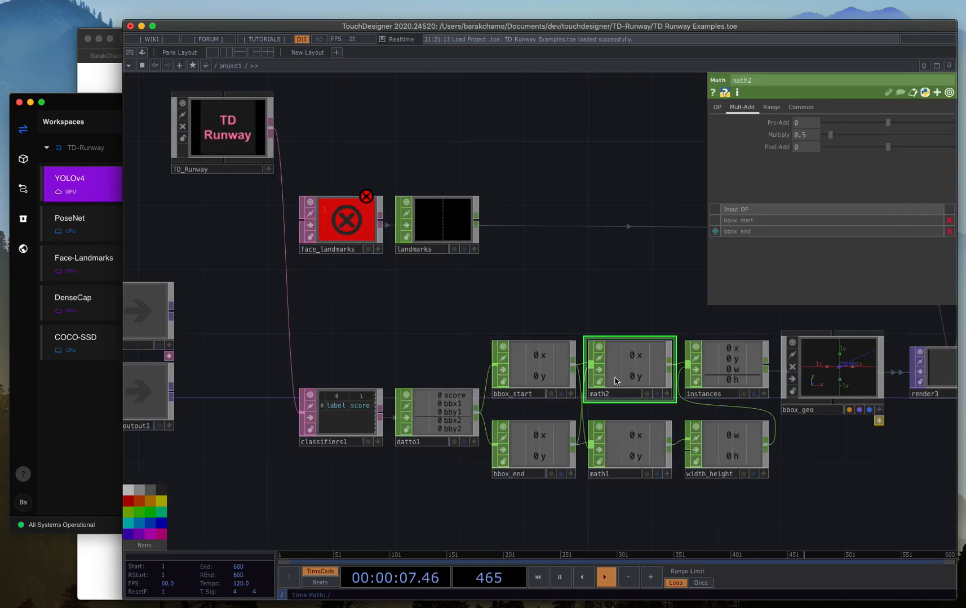
pyautogui.click(536, 360)
pyautogui.click(545, 447)
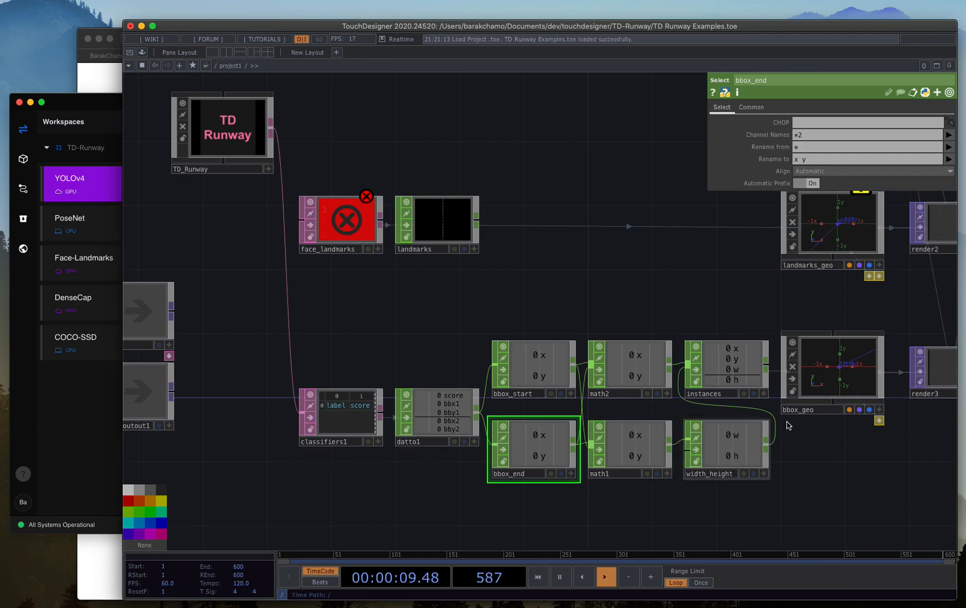
pyautogui.scroll(-2, 748, 363)
pyautogui.scroll(2, 748, 363)
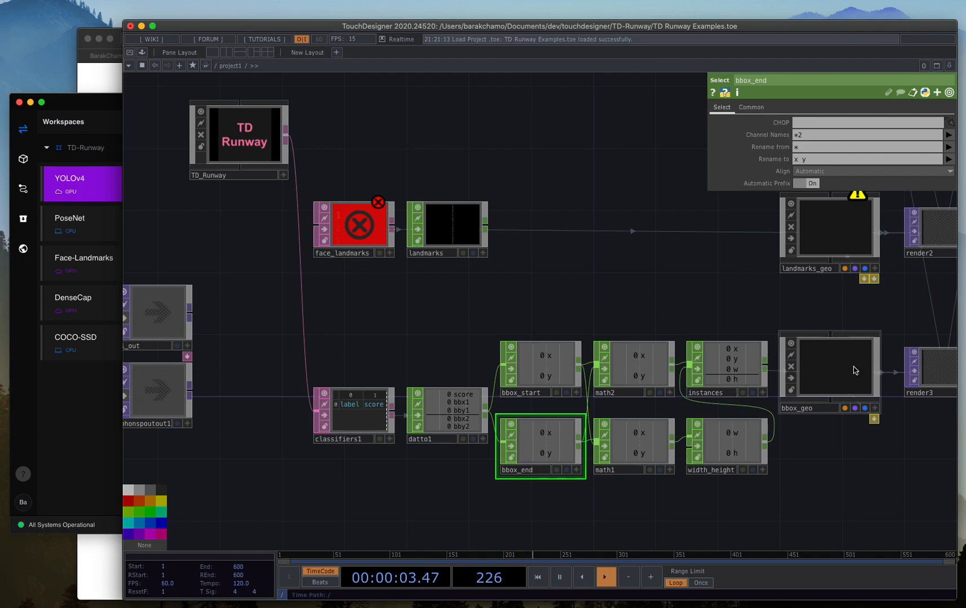
pyautogui.scroll(1, 845, 383)
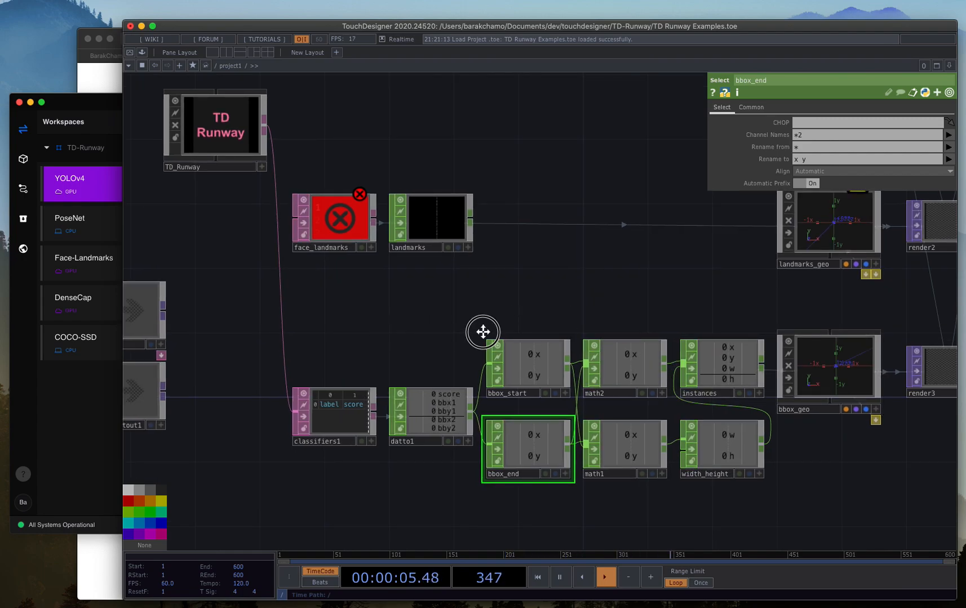
# Select TD_Runway, switch to Runway ML and run the YOLOv4 model remotely.
pyautogui.hscroll(-5, 483, 332)
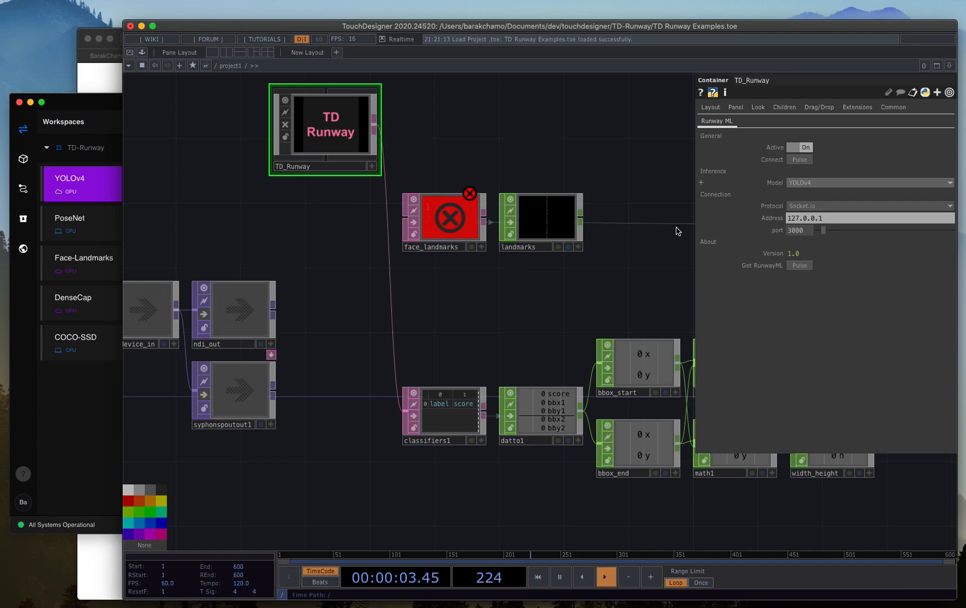
pyautogui.click(73, 416)
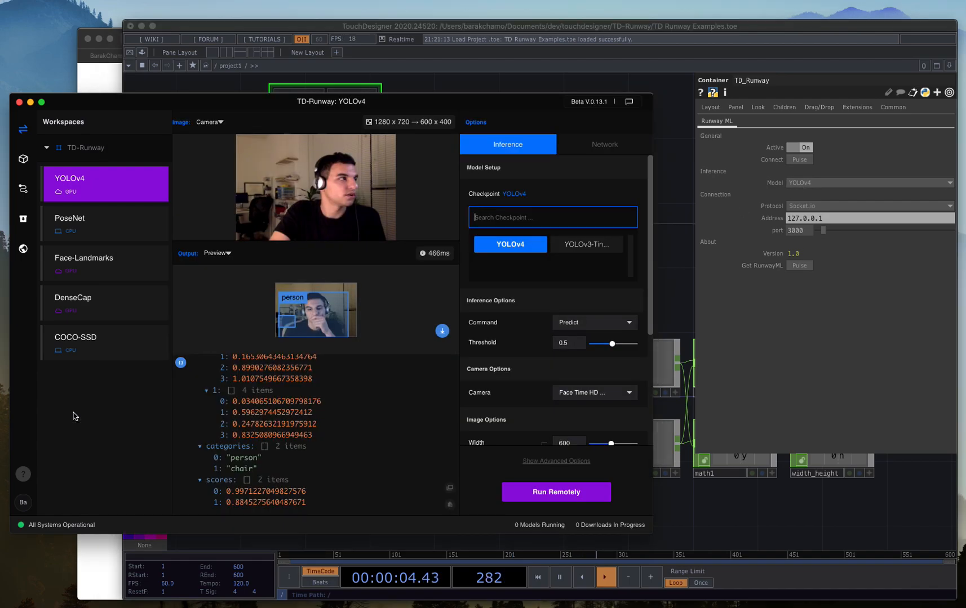
pyautogui.click(548, 497)
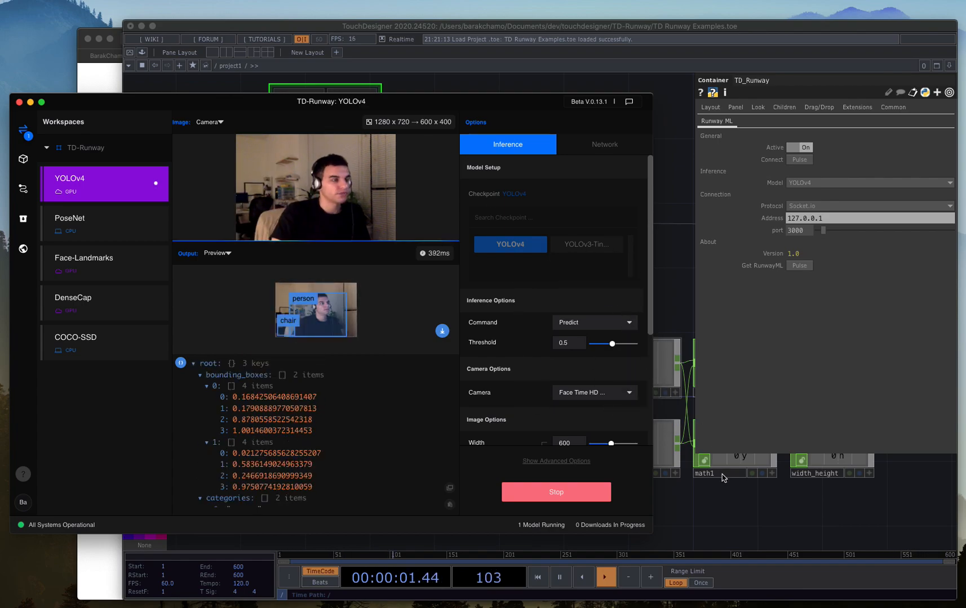
# Switch to TouchDesigner and connect TD_Runway to the running YOLOv4 model.
pyautogui.click(711, 517)
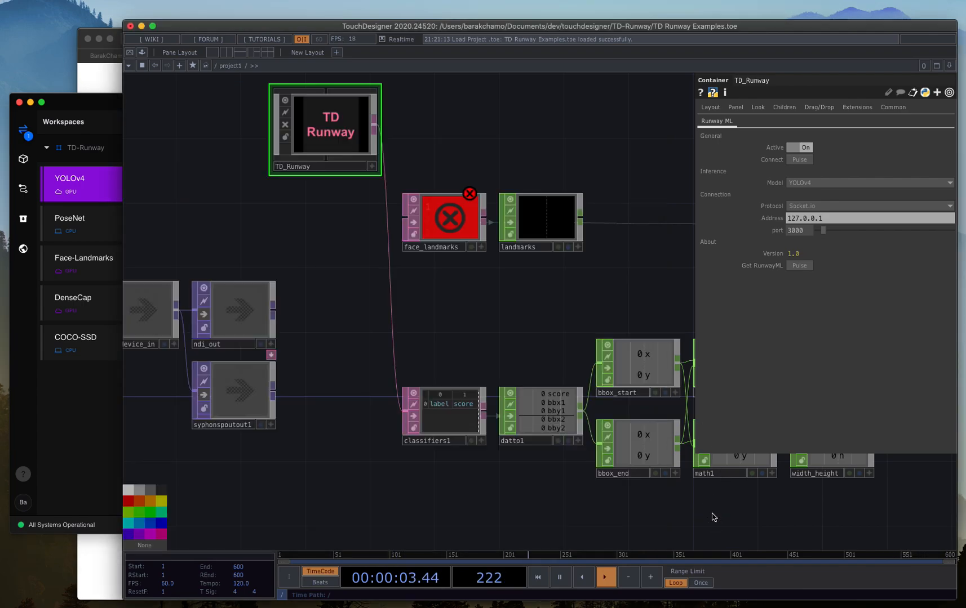
pyautogui.scroll(-2, 442, 437)
pyautogui.scroll(5, 443, 438)
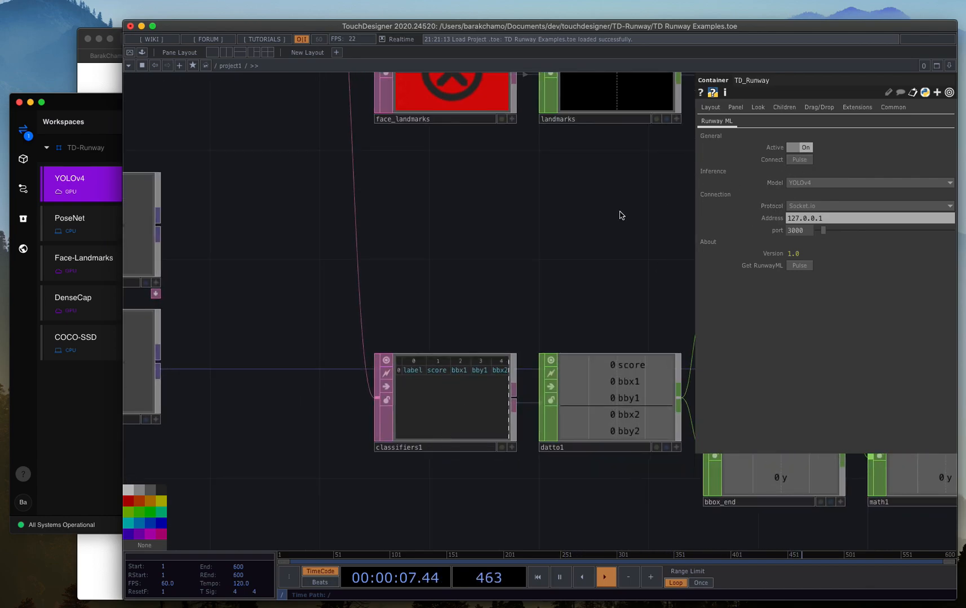
pyautogui.moveTo(545, 229); pyautogui.dragTo(564, 235)
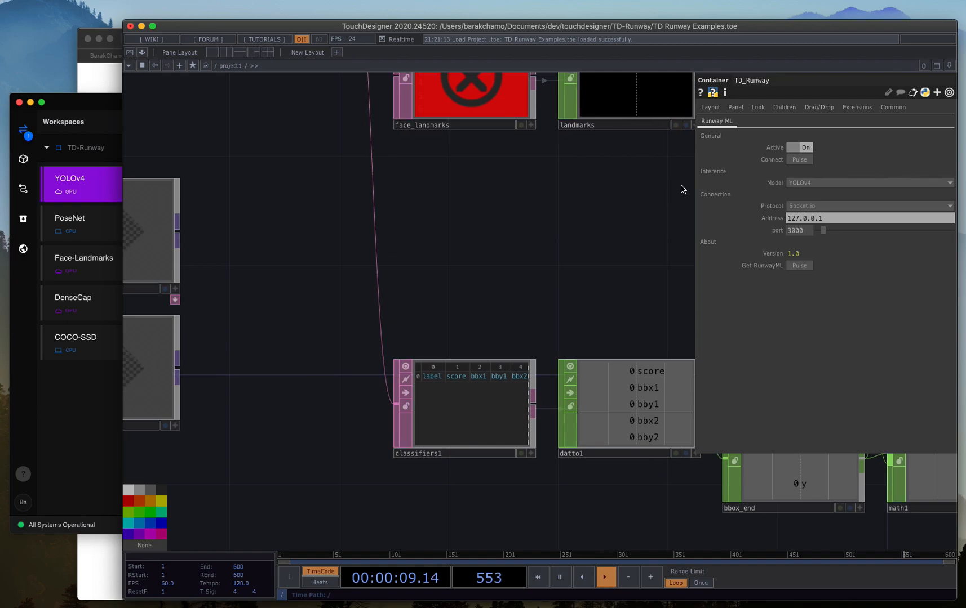
pyautogui.click(793, 160)
# Examine the incoming labels, scores and bounding-box values in the classifiers1 table up close.
pyautogui.moveTo(553, 217); pyautogui.dragTo(517, 180)
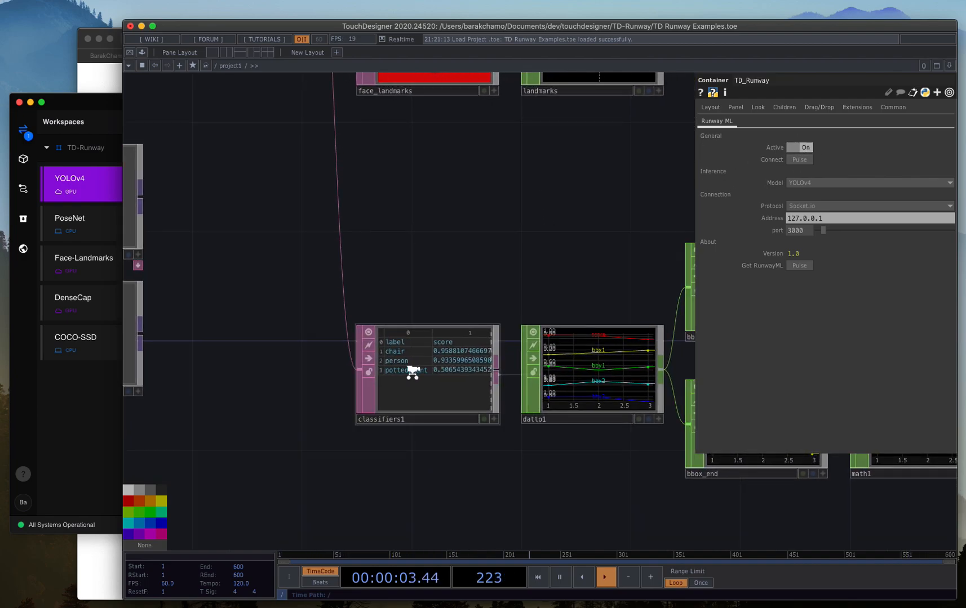
pyautogui.scroll(3, 413, 372)
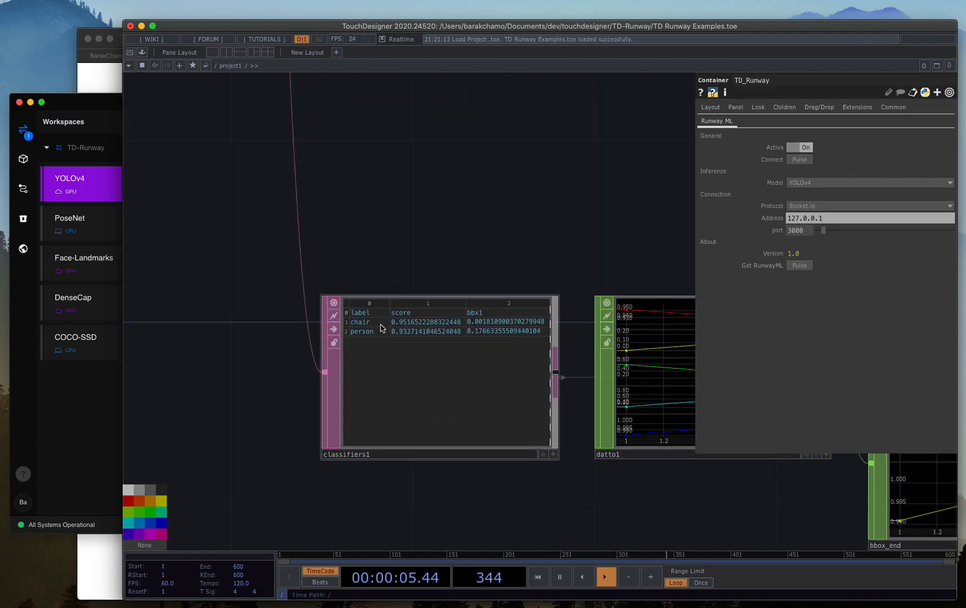
pyautogui.moveTo(462, 208); pyautogui.dragTo(378, 220)
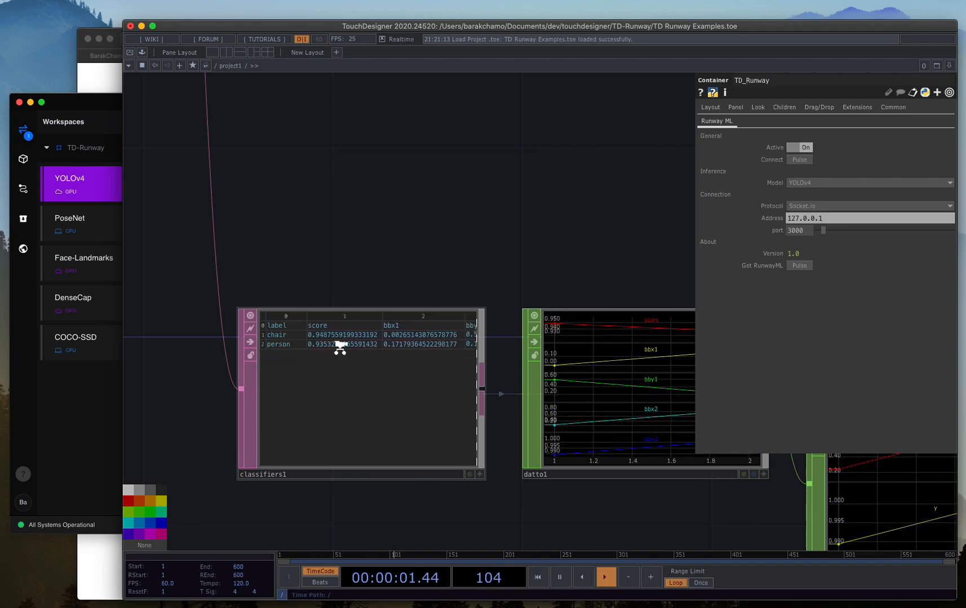
pyautogui.scroll(3, 339, 347)
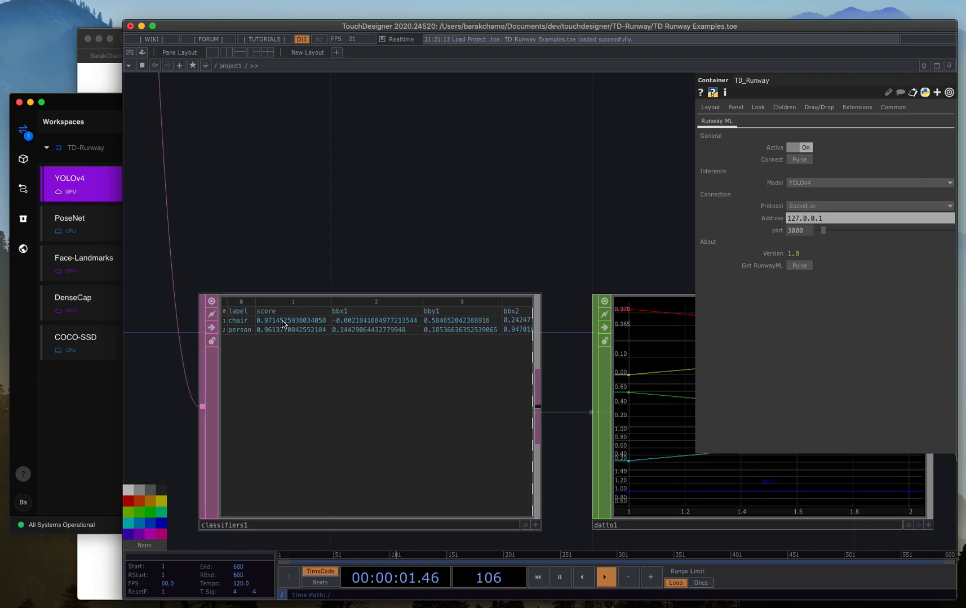
pyautogui.moveTo(351, 220); pyautogui.dragTo(90, 250)
pyautogui.scroll(1, 307, 235)
# Follow the bounding-box channels through the math and width_height operators to instances and bbox_geo.
pyautogui.scroll(-5, 307, 235)
pyautogui.scroll(-3, 307, 235)
pyautogui.moveTo(531, 127); pyautogui.dragTo(188, 179)
pyautogui.moveTo(578, 162); pyautogui.dragTo(422, 177)
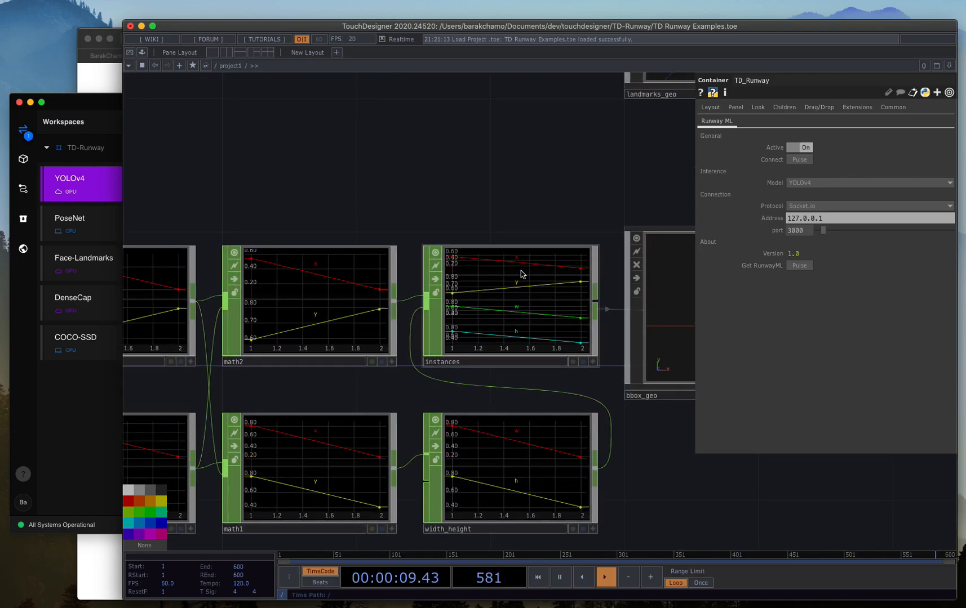
pyautogui.moveTo(595, 179); pyautogui.dragTo(256, 190)
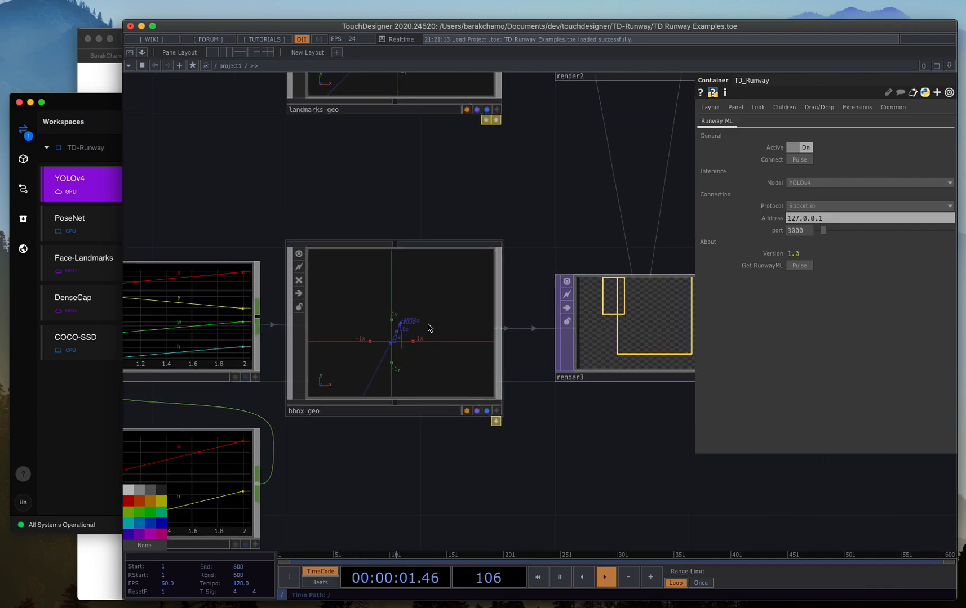
# Expand bbox_geo's docked line1 operator to inspect it, and collapse it again.
pyautogui.moveTo(560, 244); pyautogui.dragTo(480, 252)
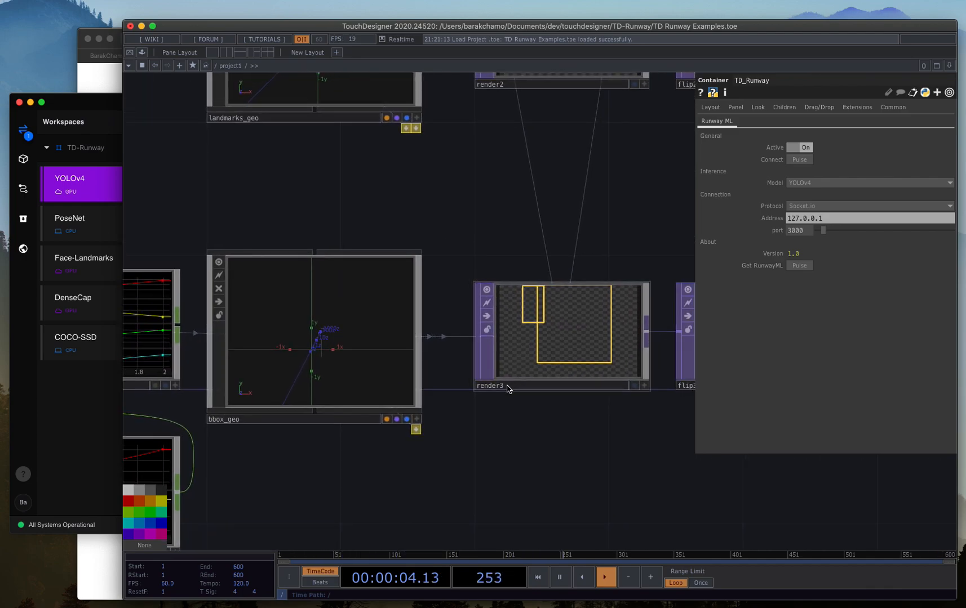
pyautogui.click(417, 431)
pyautogui.moveTo(510, 439); pyautogui.dragTo(632, 453)
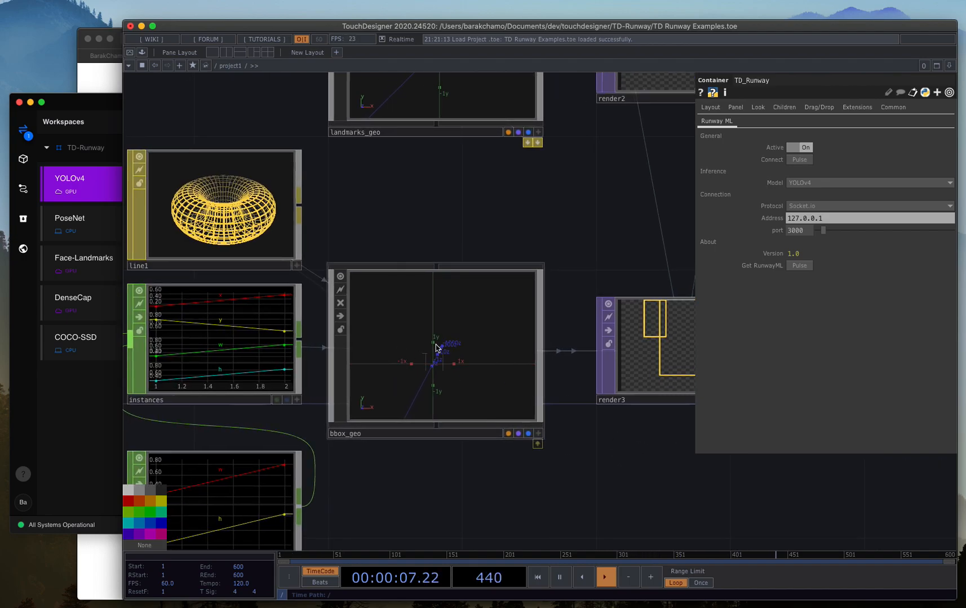
pyautogui.click(537, 443)
# Examine the render3, flip3 and over3 chain that overlays the bounding boxes on the webcam image.
pyautogui.moveTo(634, 465); pyautogui.dragTo(279, 466)
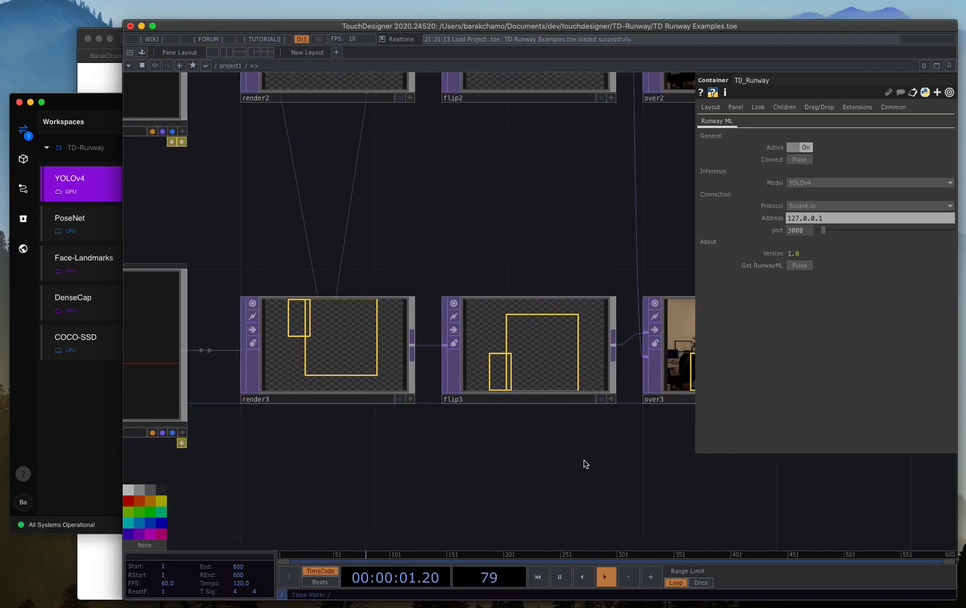
pyautogui.moveTo(580, 463); pyautogui.dragTo(505, 462)
pyautogui.moveTo(393, 209); pyautogui.dragTo(367, 195)
pyautogui.scroll(4, 618, 314)
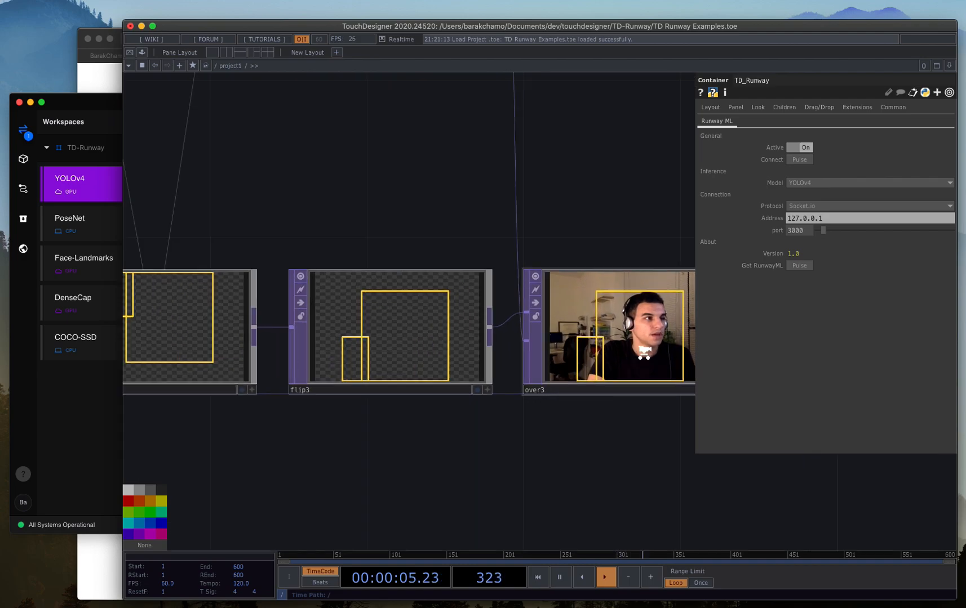
pyautogui.moveTo(590, 186); pyautogui.dragTo(480, 212)
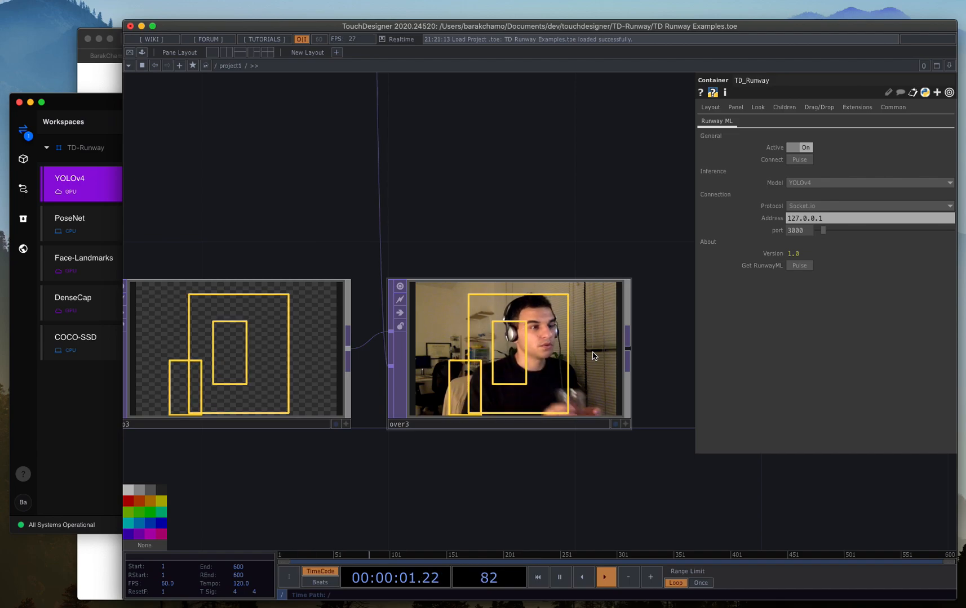
pyautogui.scroll(1, 651, 248)
pyautogui.scroll(-5, 651, 248)
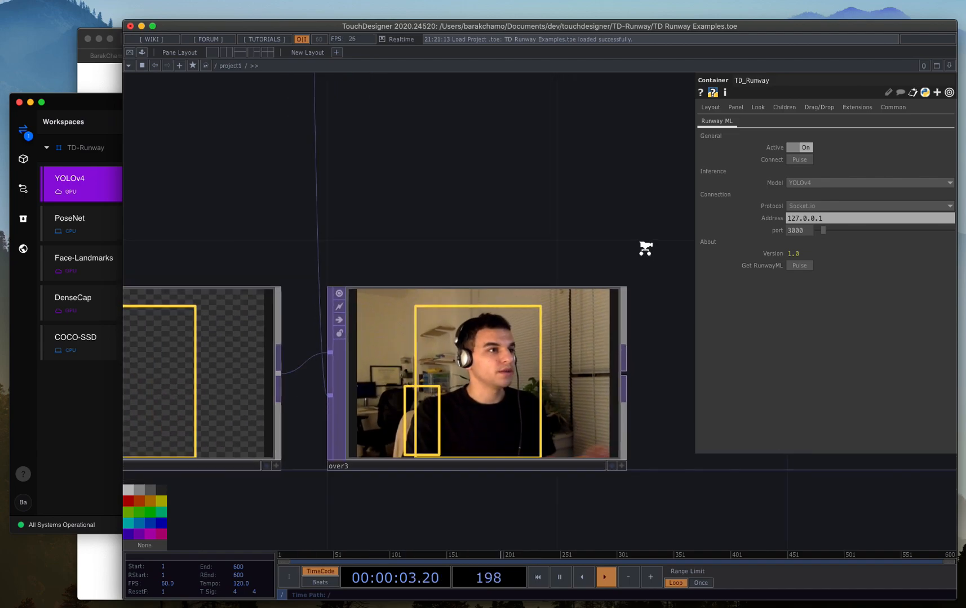
# Return to the classifiers1 table and check its detected object labels and scores as they update.
pyautogui.scroll(2, 569, 259)
pyautogui.scroll(6, 569, 259)
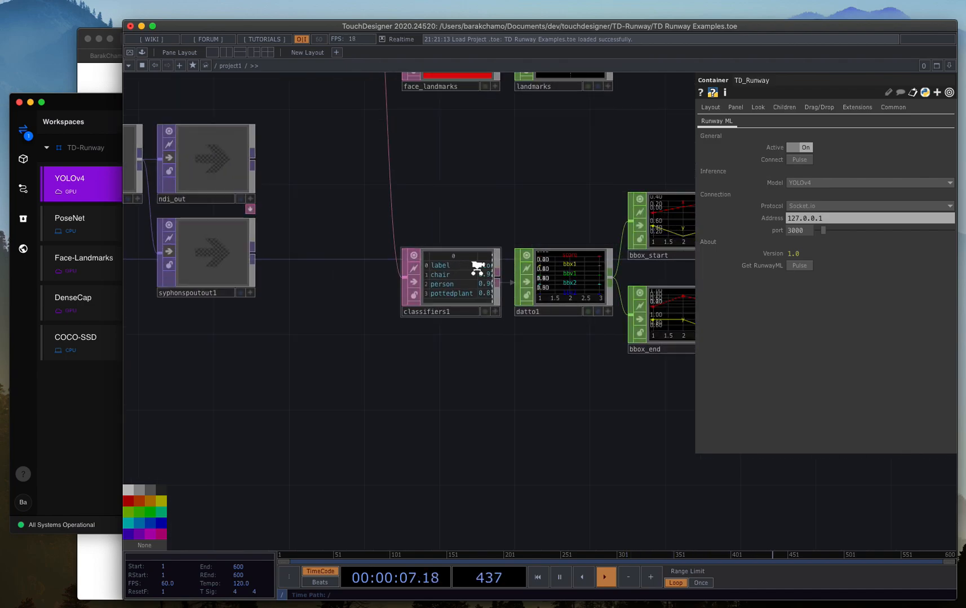
pyautogui.scroll(2, 478, 269)
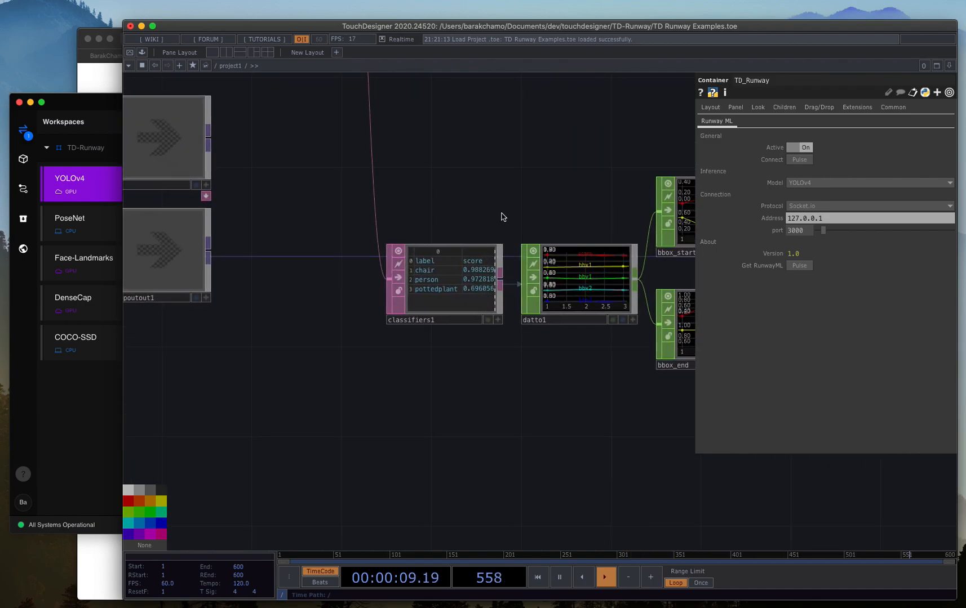
pyautogui.scroll(2, 484, 243)
pyautogui.scroll(2, 432, 290)
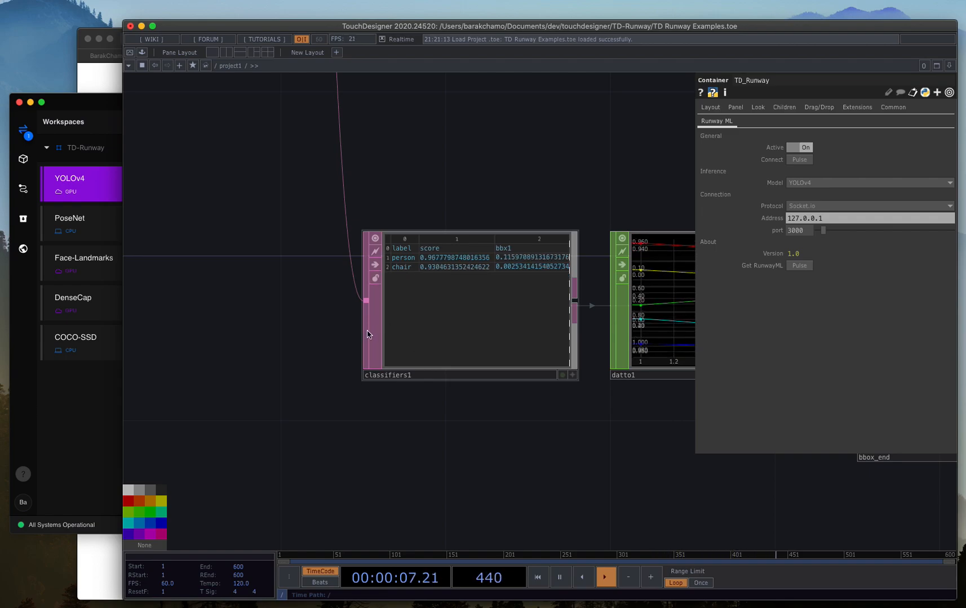
# Trace the object-detection chain from classifiers1 to over3 and view the overlaid bounding boxes up close.
pyautogui.scroll(-5, 324, 315)
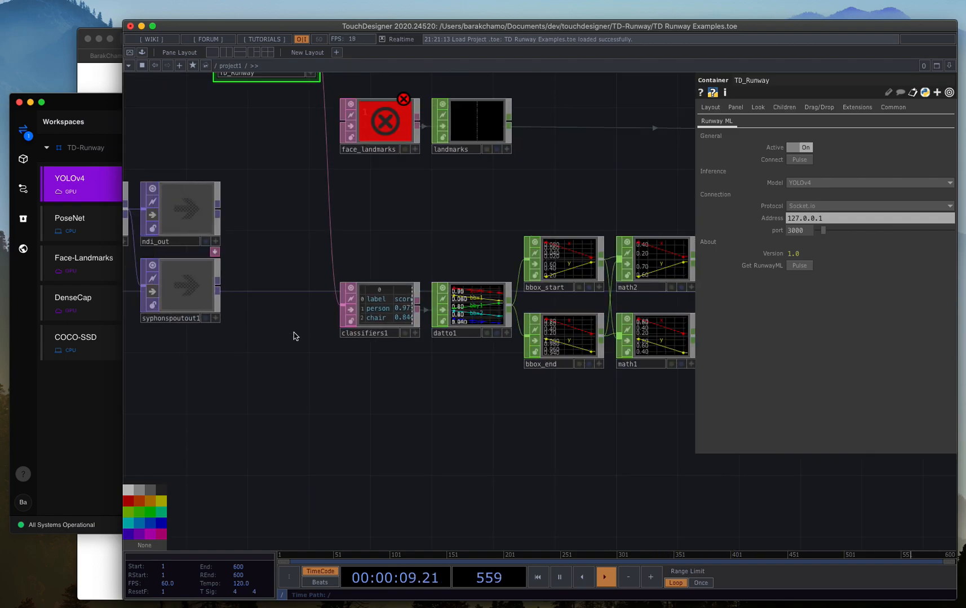
pyautogui.hscroll(10, 229, 412)
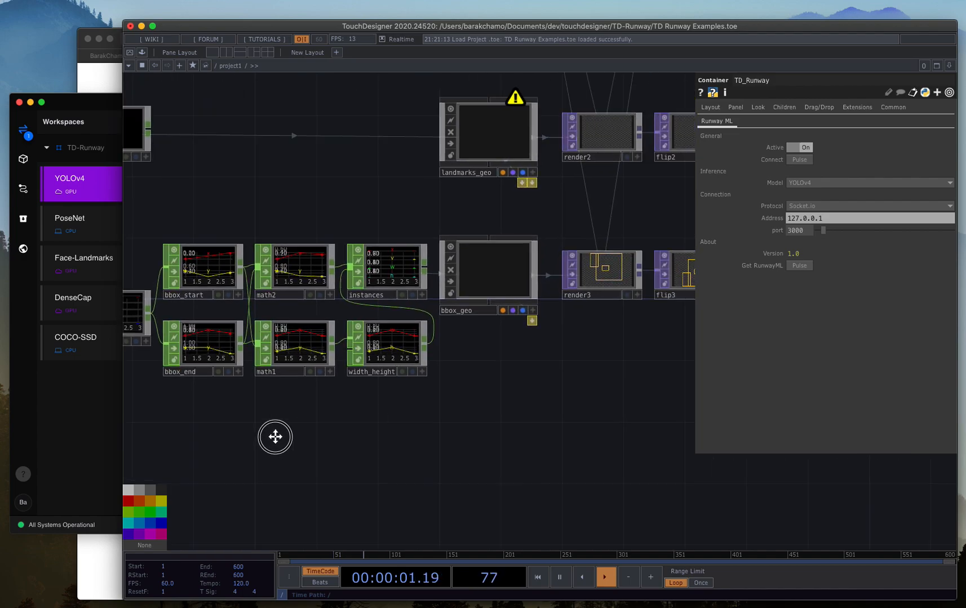
pyautogui.moveTo(553, 402); pyautogui.dragTo(521, 403)
pyautogui.scroll(-5, 619, 283)
pyautogui.scroll(10, 618, 283)
pyautogui.scroll(5, 589, 290)
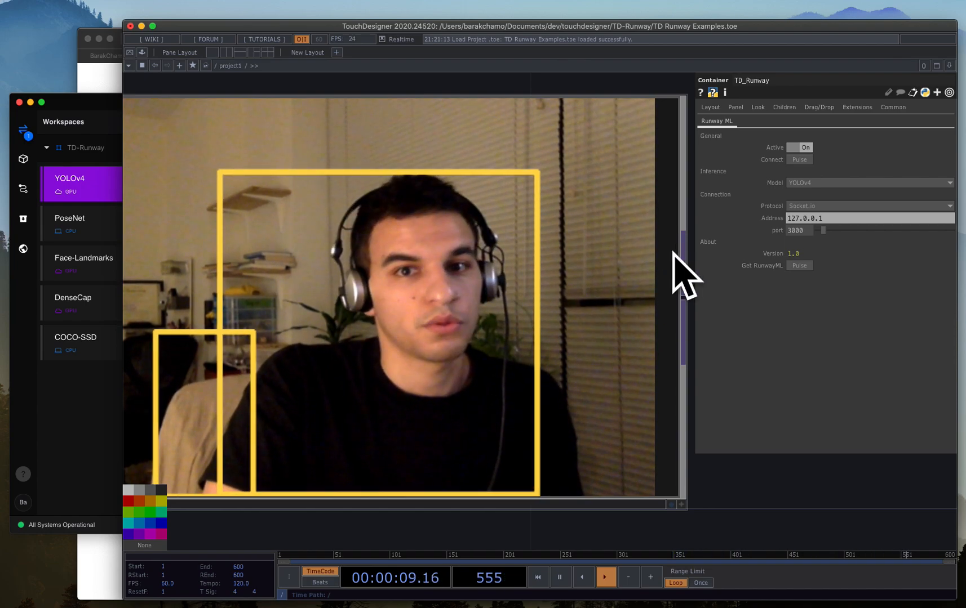
# Review the whole example network with its pose, face-landmark and object-detection branches.
pyautogui.scroll(-5, 631, 308)
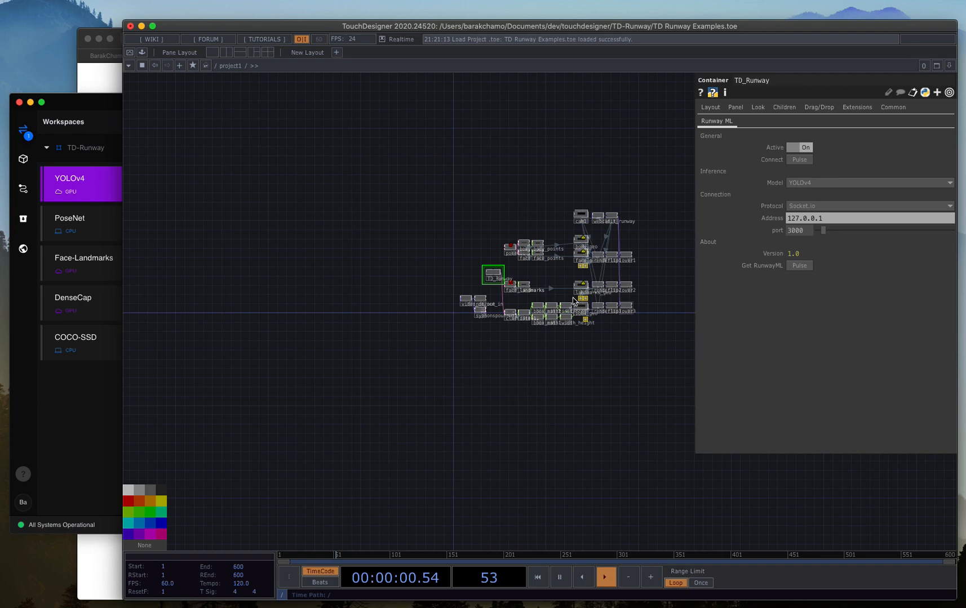
pyautogui.scroll(-4, 574, 299)
pyautogui.scroll(5, 575, 277)
pyautogui.moveTo(524, 296); pyautogui.dragTo(332, 327)
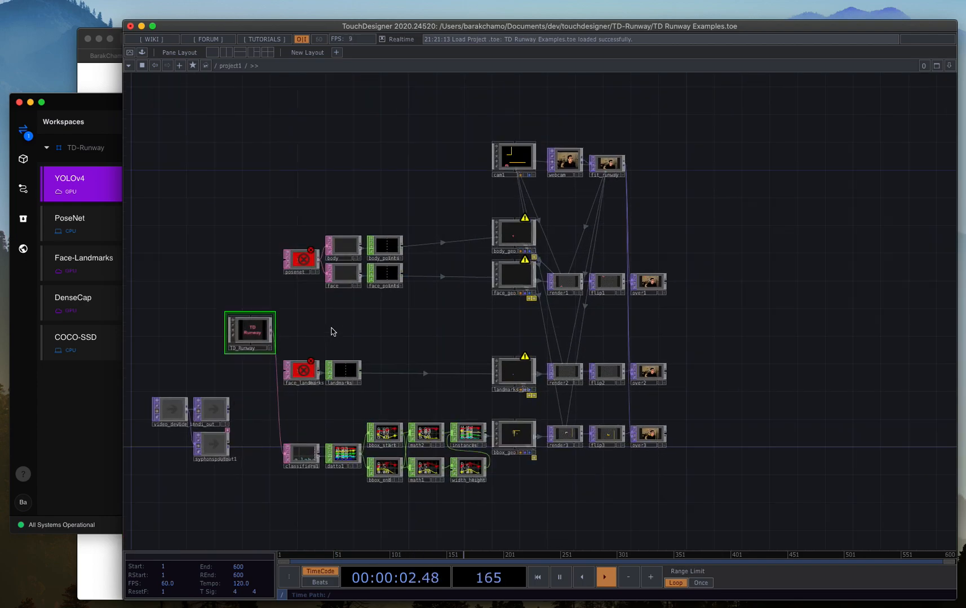
# Enter the TD_Runway component and examine the face_landmarks parsing script beside its headers and data tables.
pyautogui.scroll(10, 241, 335)
pyautogui.moveTo(242, 335); pyautogui.dragTo(228, 372)
pyautogui.scroll(1, 228, 371)
pyautogui.moveTo(543, 323); pyautogui.dragTo(527, 264)
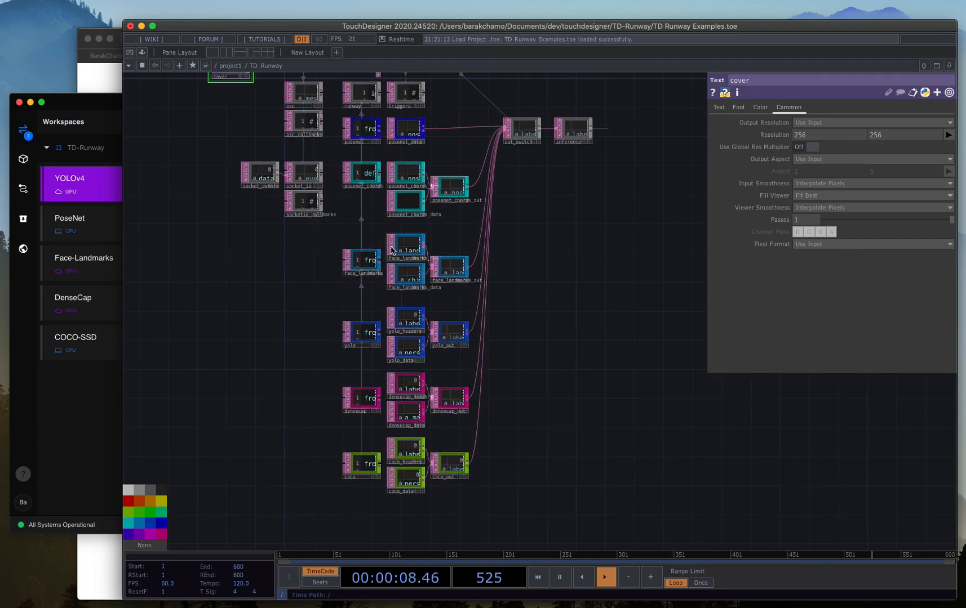
pyautogui.scroll(4, 389, 255)
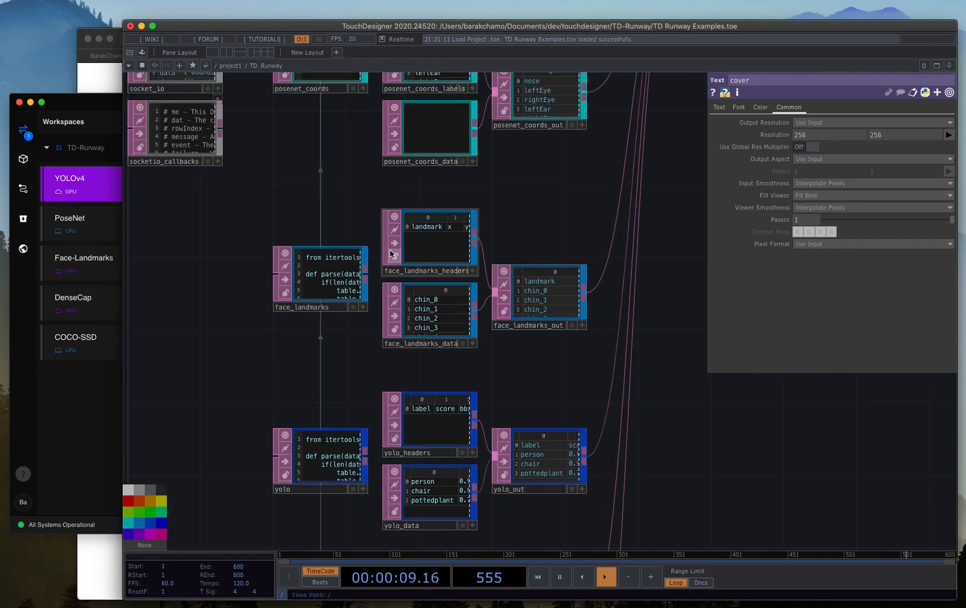
pyautogui.click(321, 297)
pyautogui.scroll(5, 322, 296)
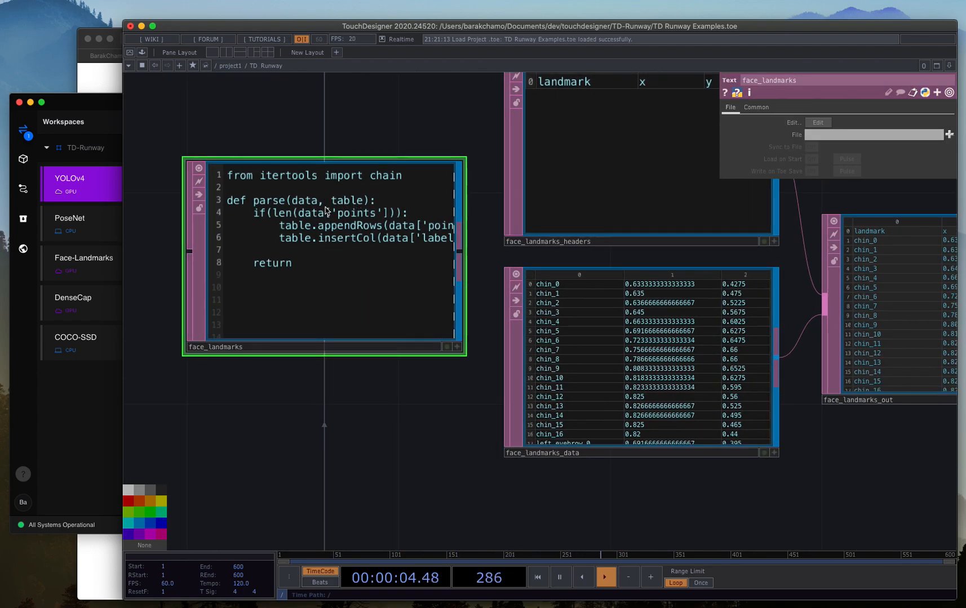
# Examine the yolo, densecap and coco parsing scripts with their headers, data and output tables inside TD_Runway.
pyautogui.moveTo(391, 420); pyautogui.dragTo(417, 307)
pyautogui.scroll(-3, 417, 307)
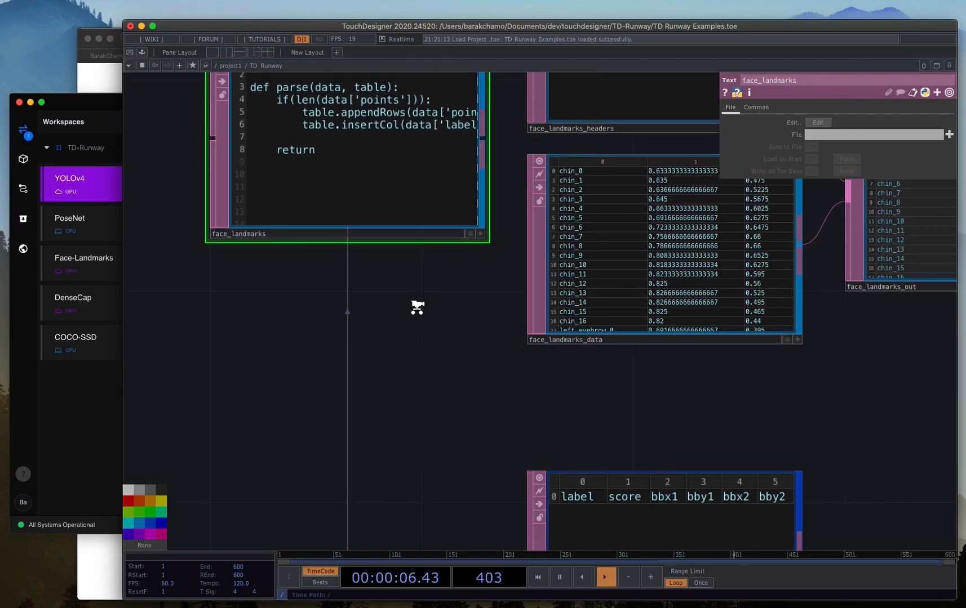
pyautogui.scroll(-3, 417, 307)
pyautogui.moveTo(410, 411); pyautogui.dragTo(427, 188)
pyautogui.scroll(-1, 424, 291)
pyautogui.scroll(-2, 407, 316)
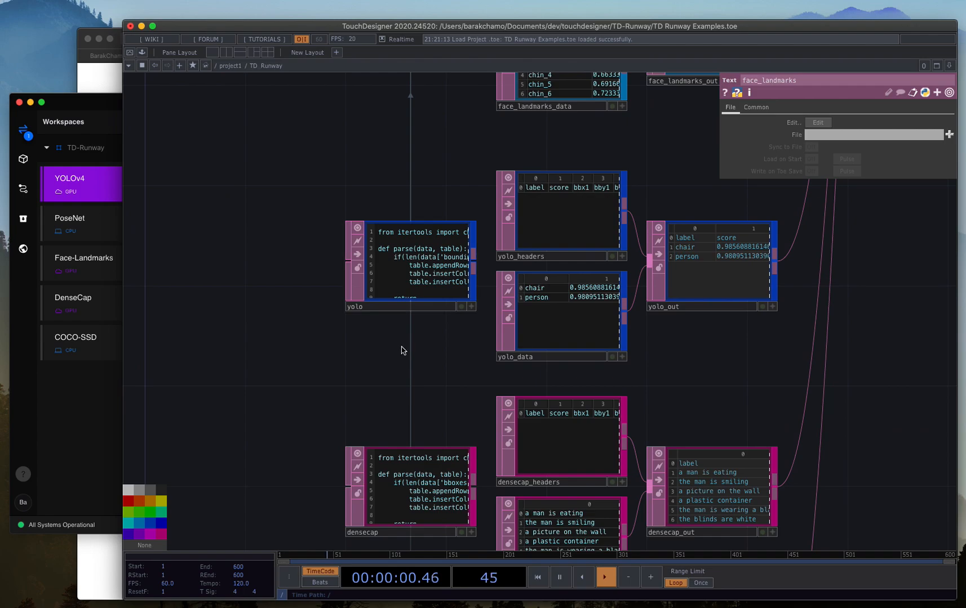
pyautogui.moveTo(426, 356); pyautogui.dragTo(432, 242)
pyautogui.moveTo(290, 360); pyautogui.dragTo(284, 166)
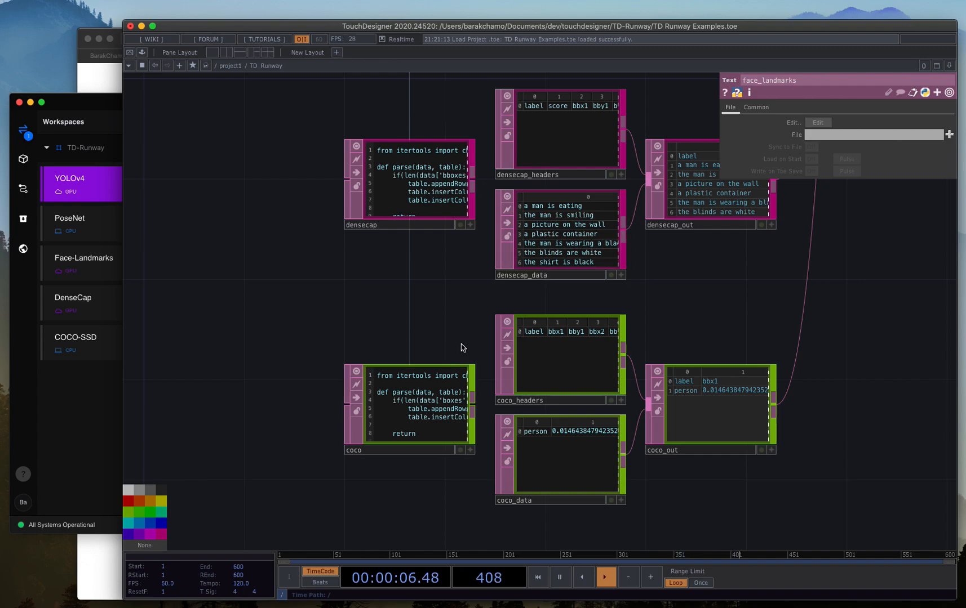
# Leave the TD_Runway component and look over the project network up to the over2 composite.
pyautogui.scroll(5, 462, 348)
pyautogui.scroll(-10, 462, 348)
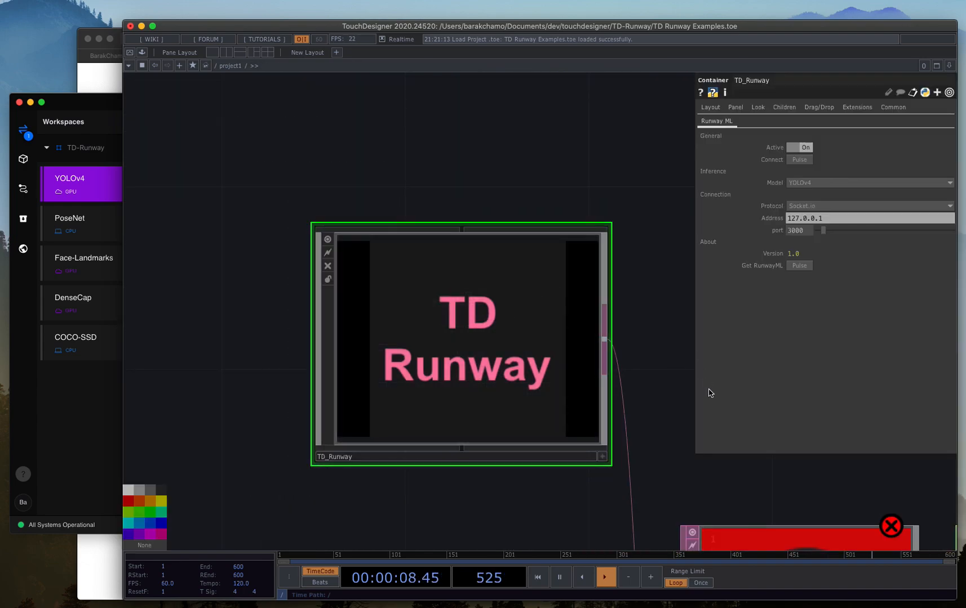
pyautogui.moveTo(693, 469); pyautogui.dragTo(422, 360)
pyautogui.scroll(-10, 337, 322)
pyautogui.scroll(8, 399, 328)
pyautogui.hscroll(-2, 519, 364)
pyautogui.scroll(10, 338, 355)
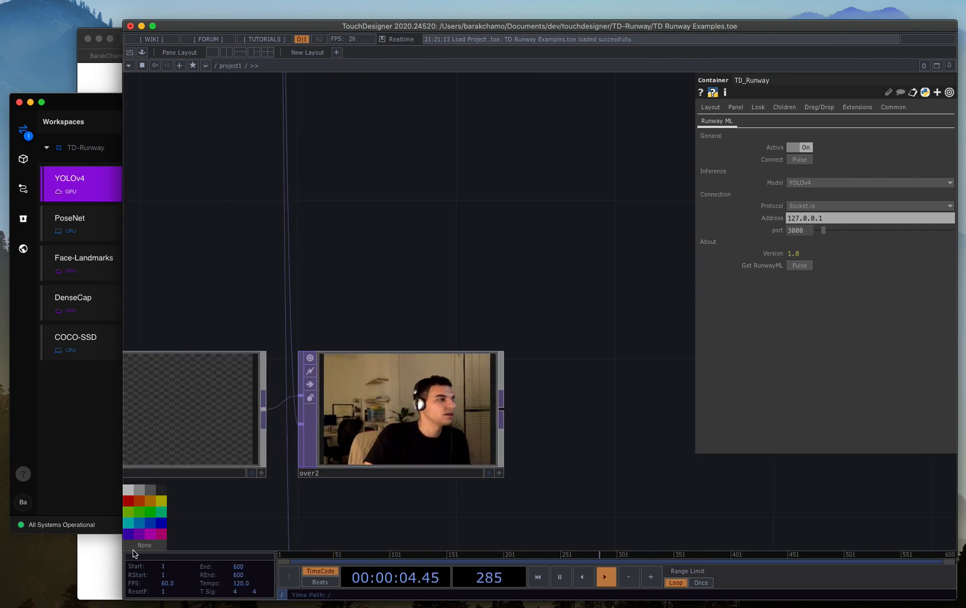
# Switch to the browser and look through the TD-Runway GitHub repository page.
pyautogui.click(113, 551)
pyautogui.scroll(-5, 248, 259)
pyautogui.scroll(8, 246, 159)
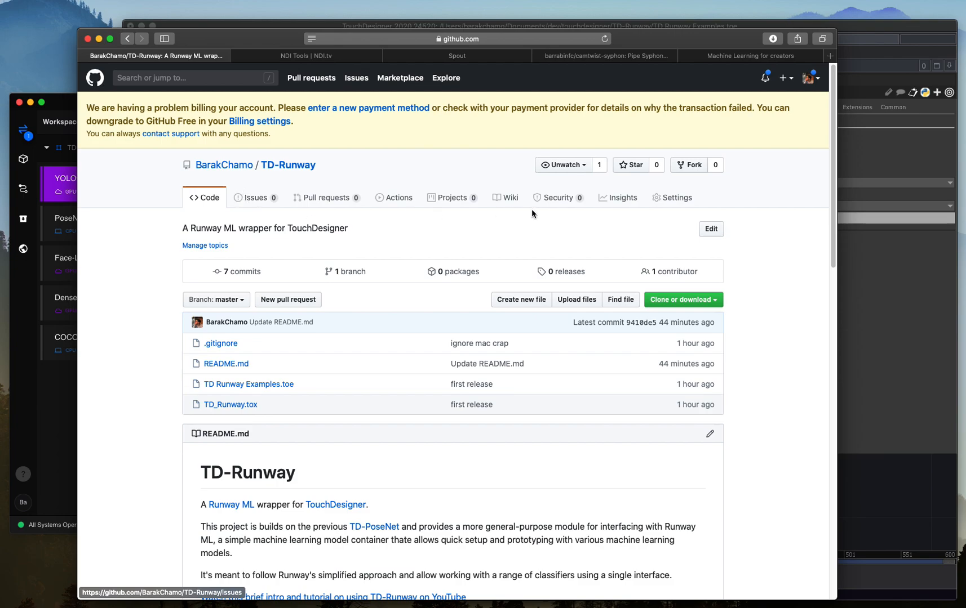
# Switch to Runway ML and stop the running YOLOv4 model.
pyautogui.click(55, 390)
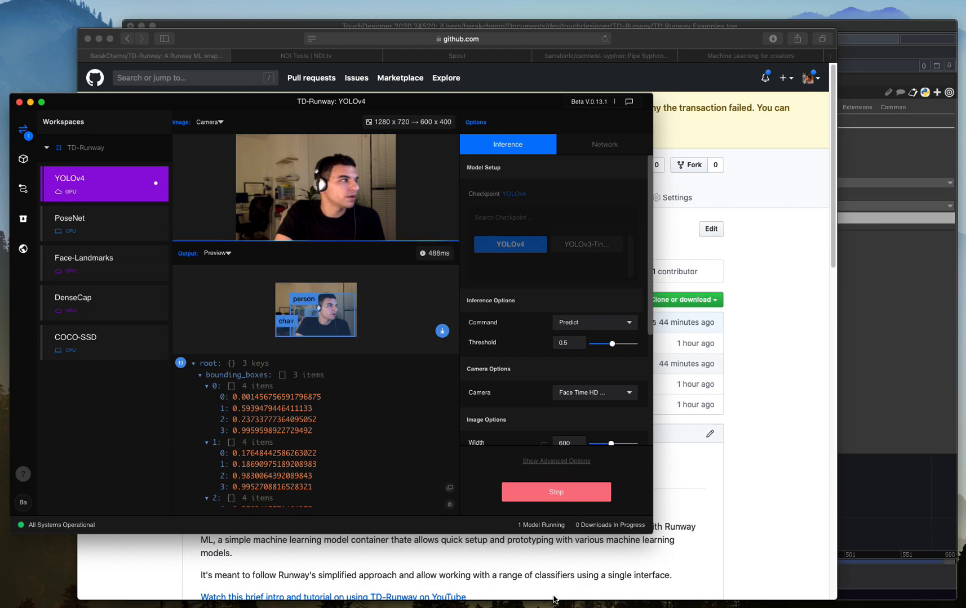
pyautogui.click(556, 492)
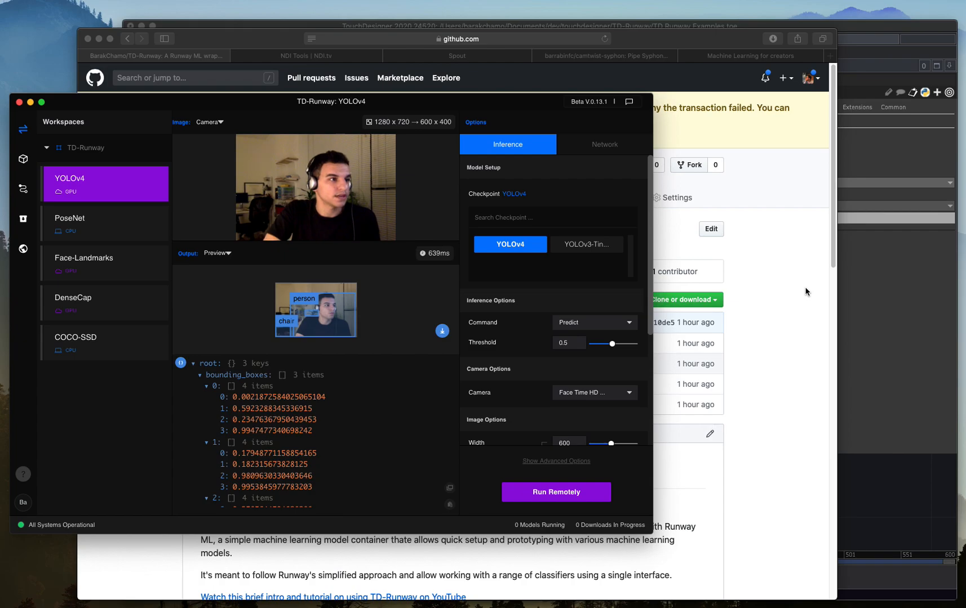
# Read the README's Sharing camera feeds section in the browser and compare it with the camera input in Runway ML.
pyautogui.click(770, 339)
pyautogui.scroll(-15, 704, 425)
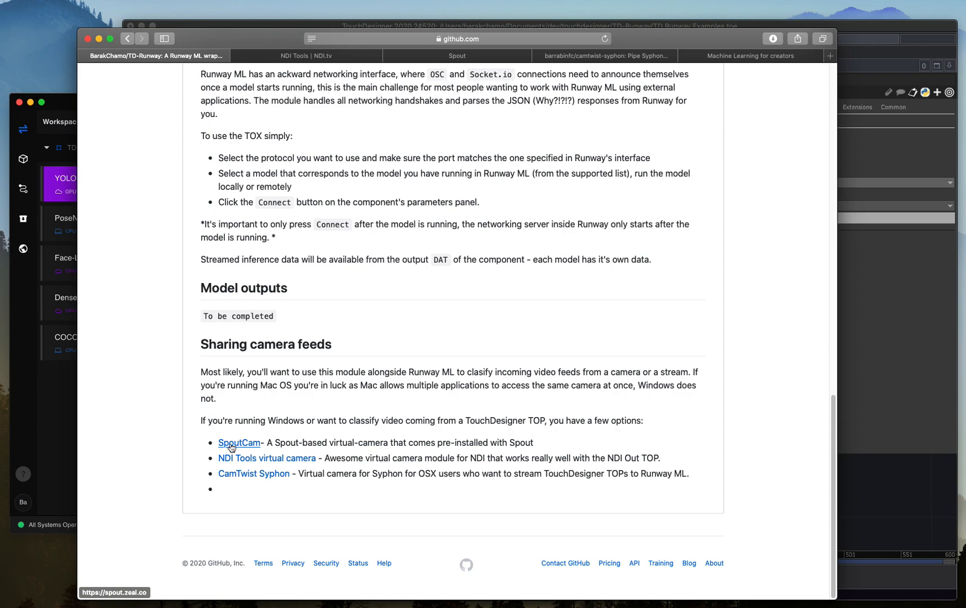
pyautogui.click(33, 392)
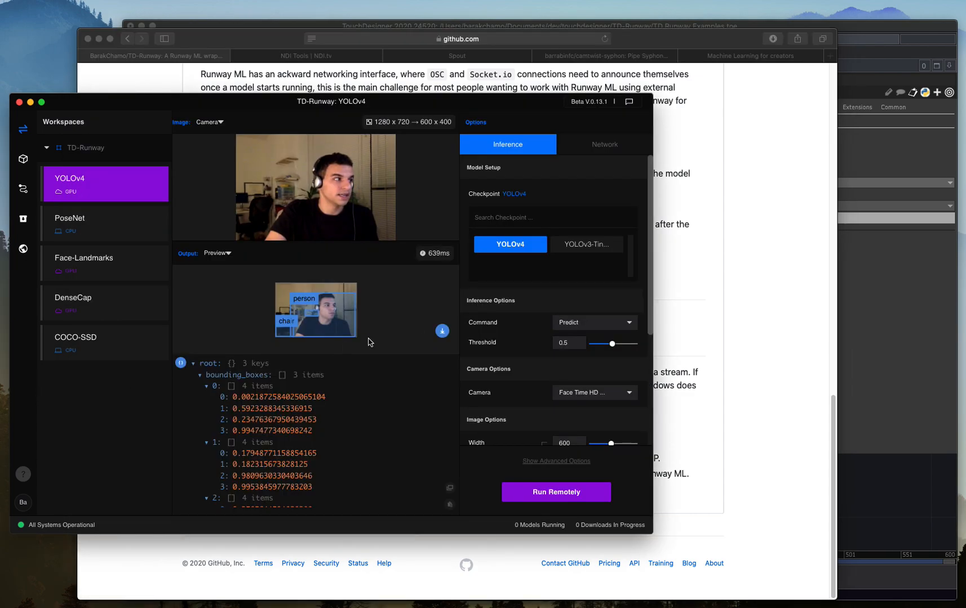
pyautogui.click(675, 335)
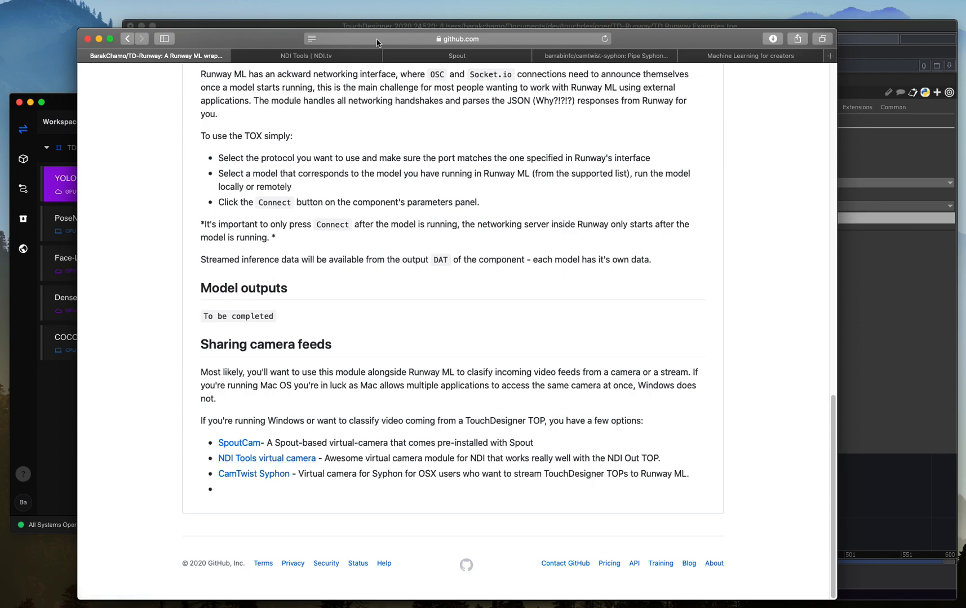
# Find Virtual Input among the tools on the NDI Tools page and return to Runway ML's camera options.
pyautogui.click(339, 57)
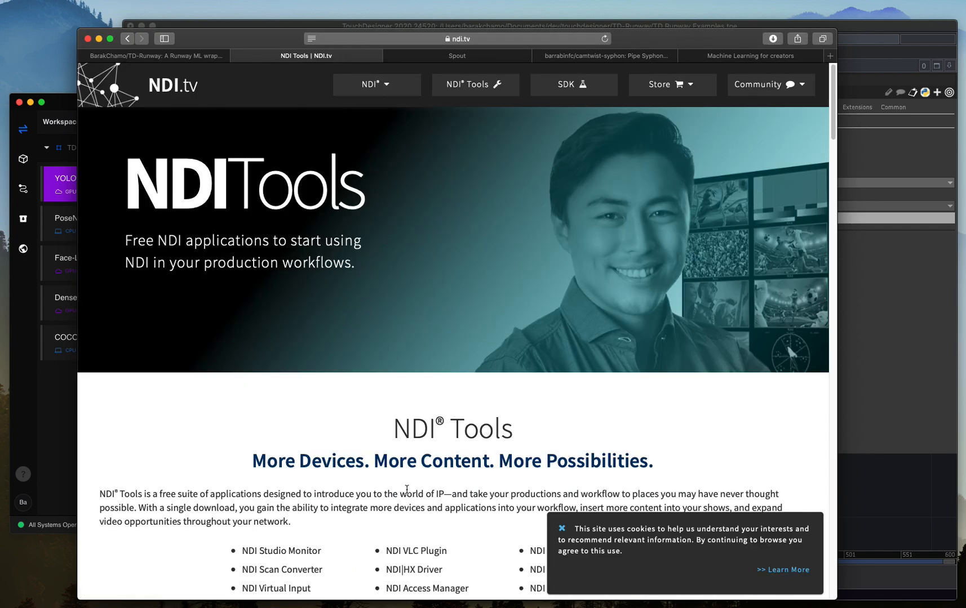
pyautogui.scroll(-7, 407, 490)
pyautogui.scroll(-6, 472, 314)
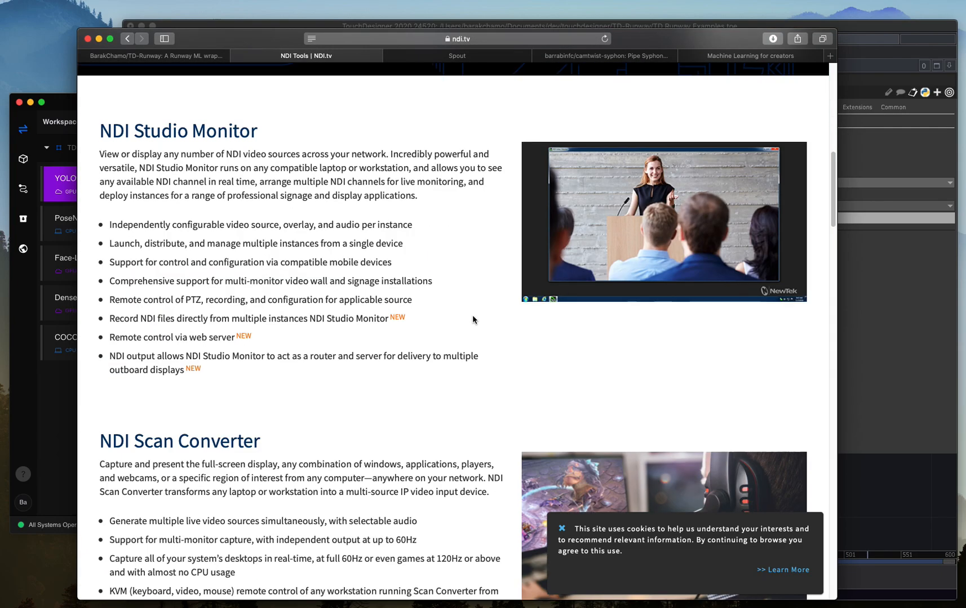
pyautogui.scroll(5, 473, 316)
pyautogui.moveTo(259, 214); pyautogui.dragTo(313, 214)
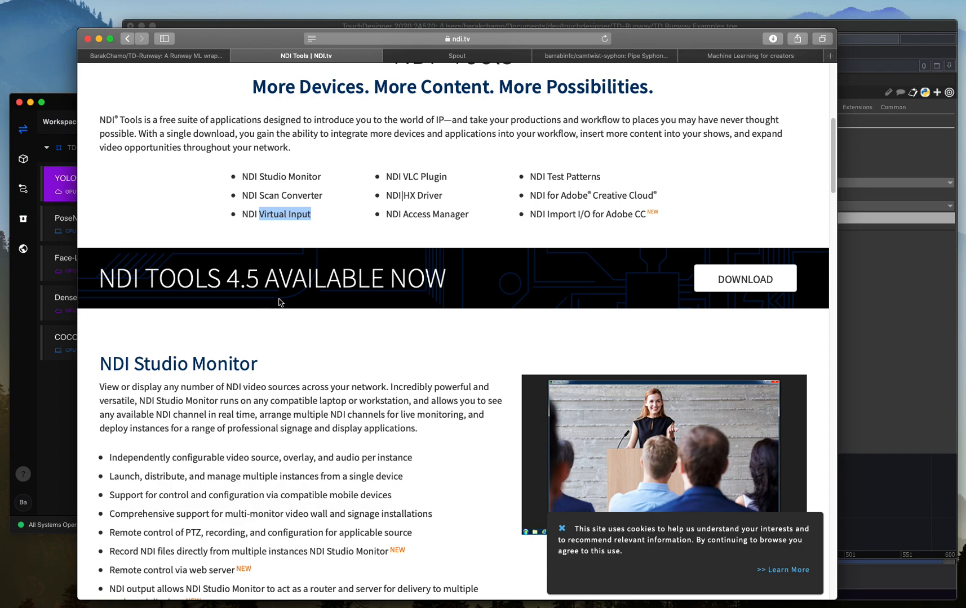
pyautogui.click(50, 403)
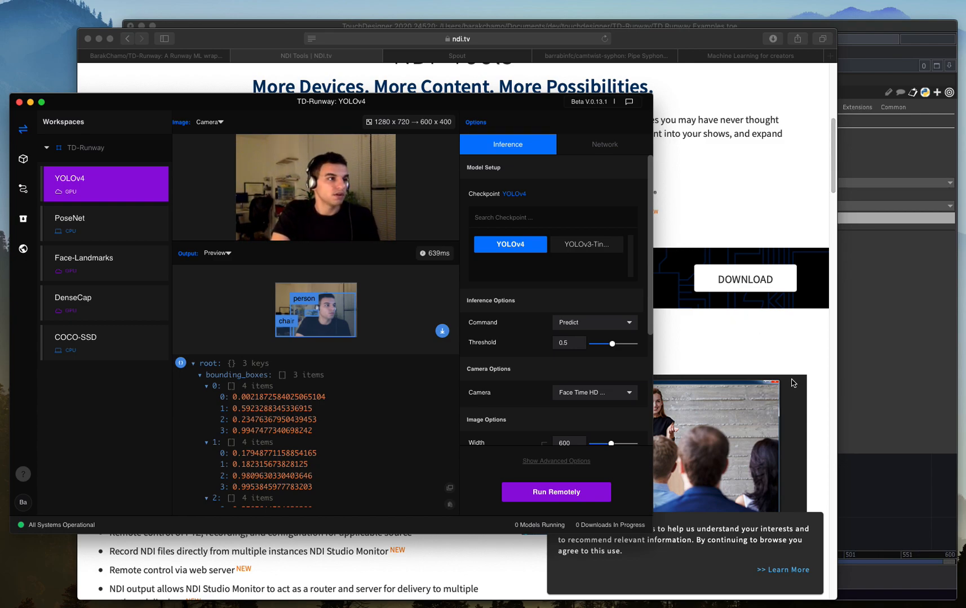
# Review the virtual-camera links and file list on the TD-Runway GitHub page, and switch back to Runway ML.
pyautogui.click(146, 56)
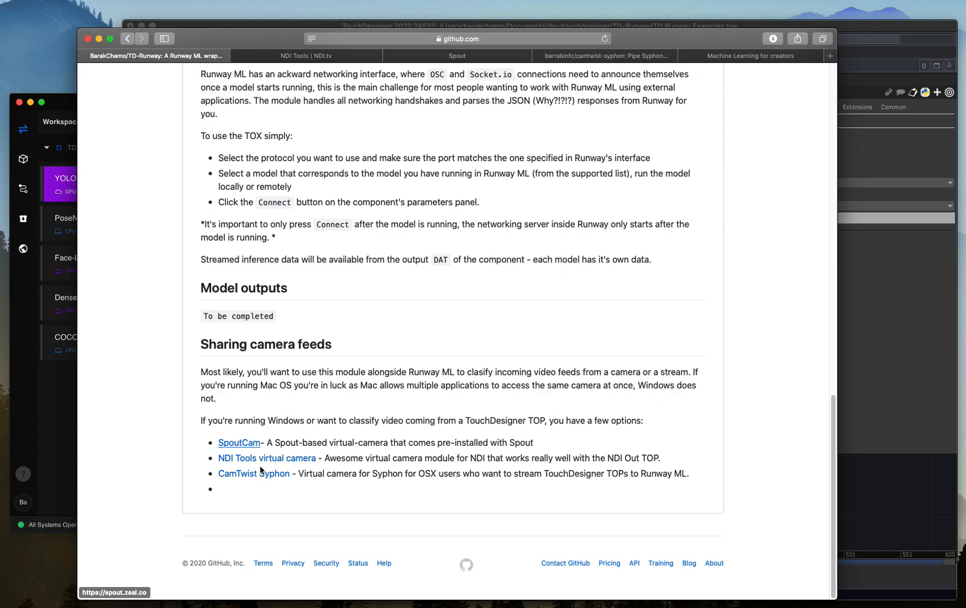
pyautogui.scroll(10, 327, 416)
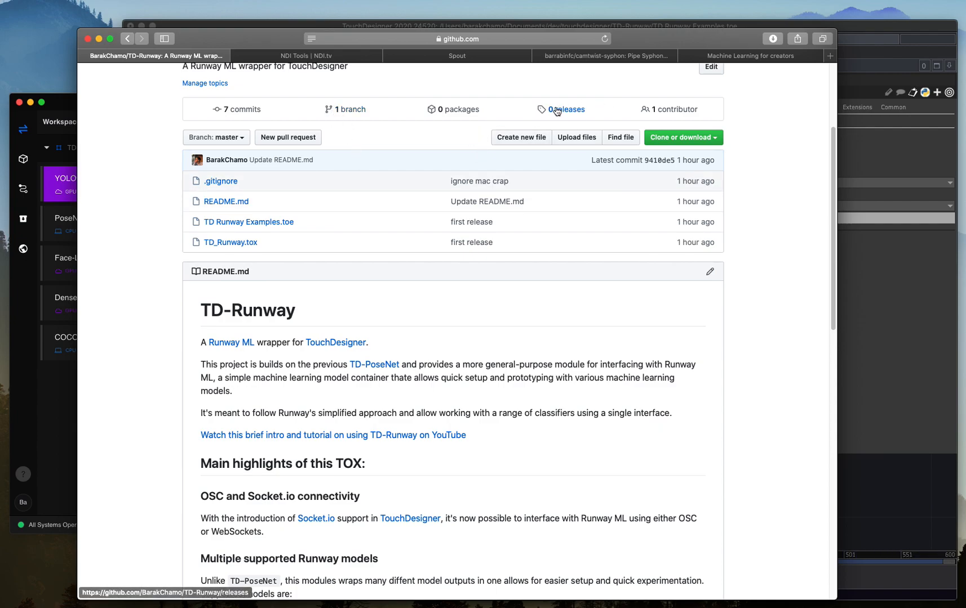
pyautogui.scroll(2, 544, 158)
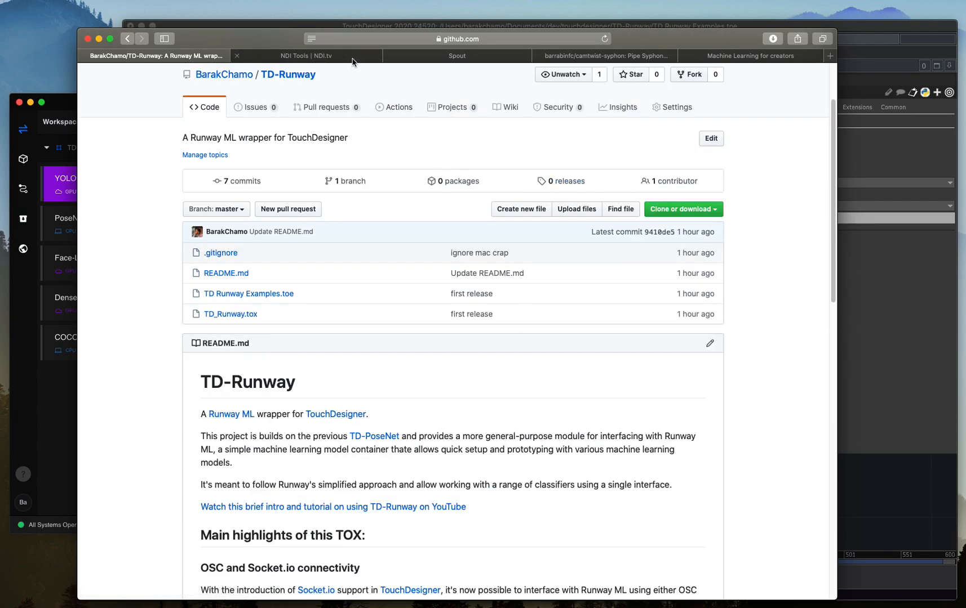
pyautogui.click(60, 392)
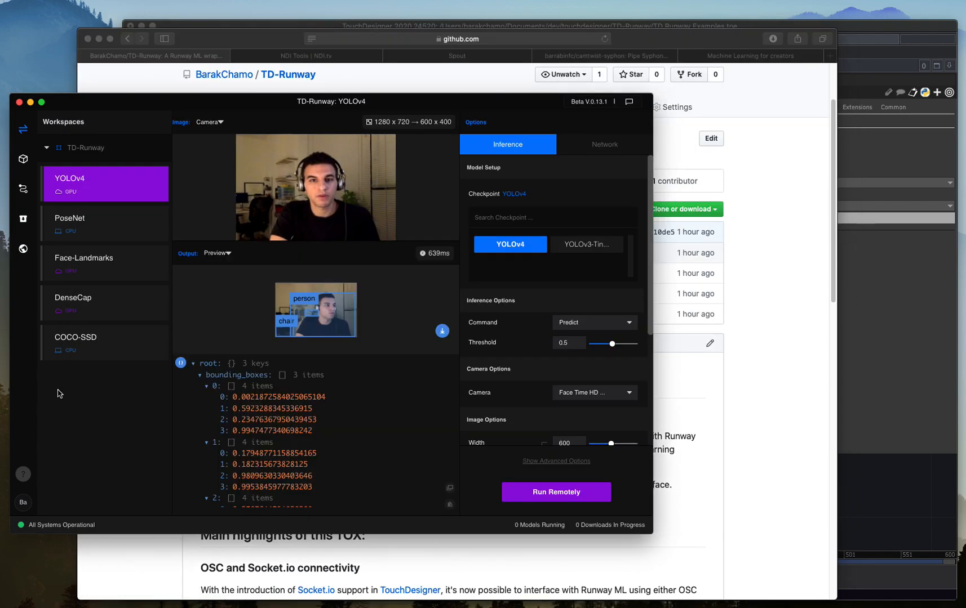